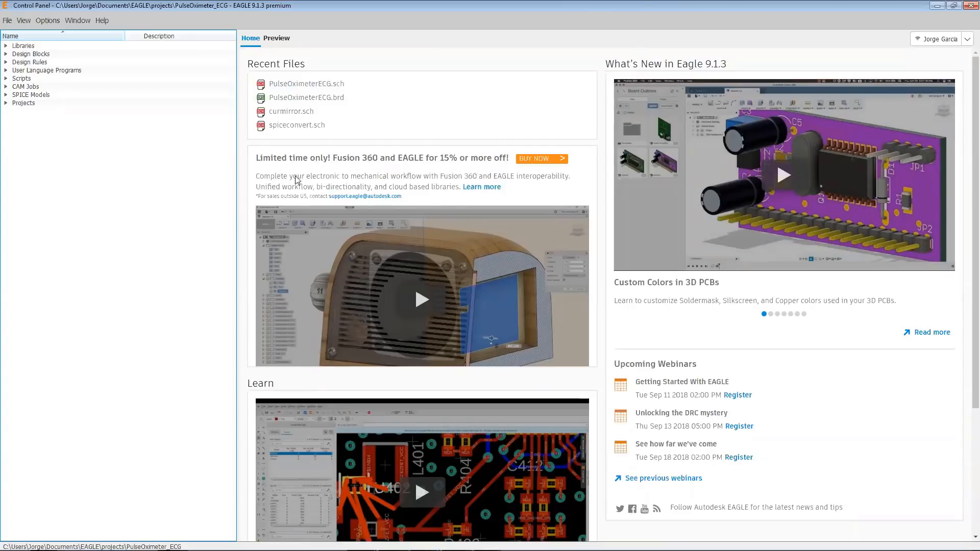
- Look through the Home page content, including the list of tutorials in the Learn section
scroll(377, 203, "down", 3)
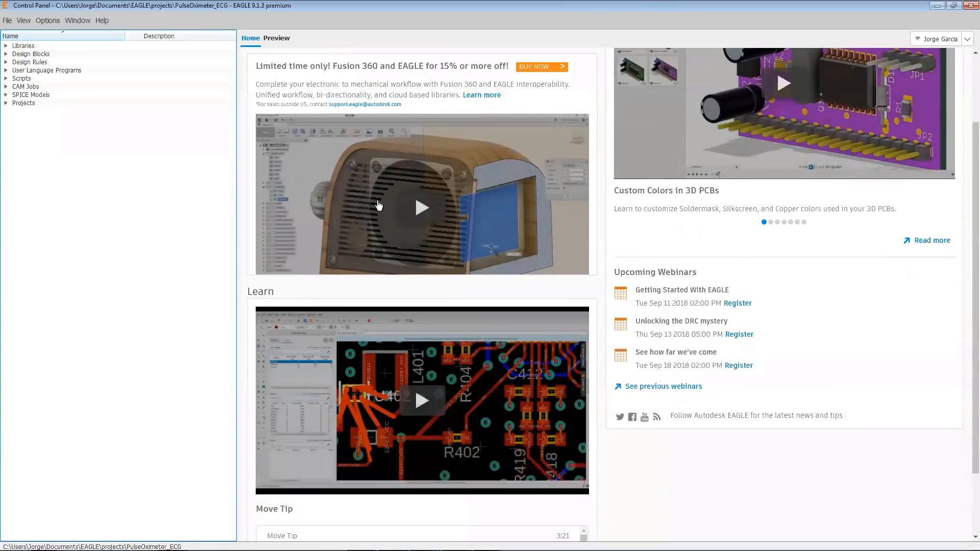
left_click(582, 481)
left_click(583, 481)
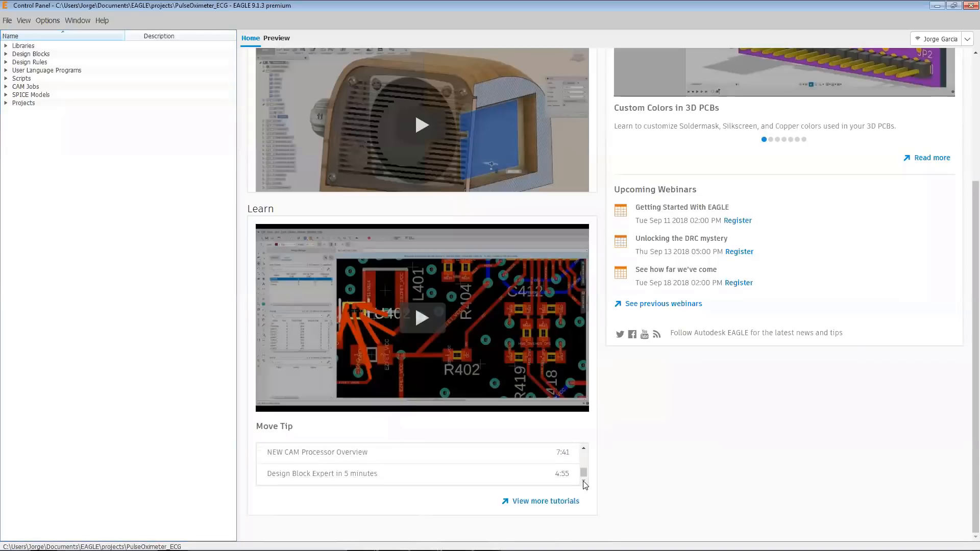
left_click_drag(582, 471, 582, 455)
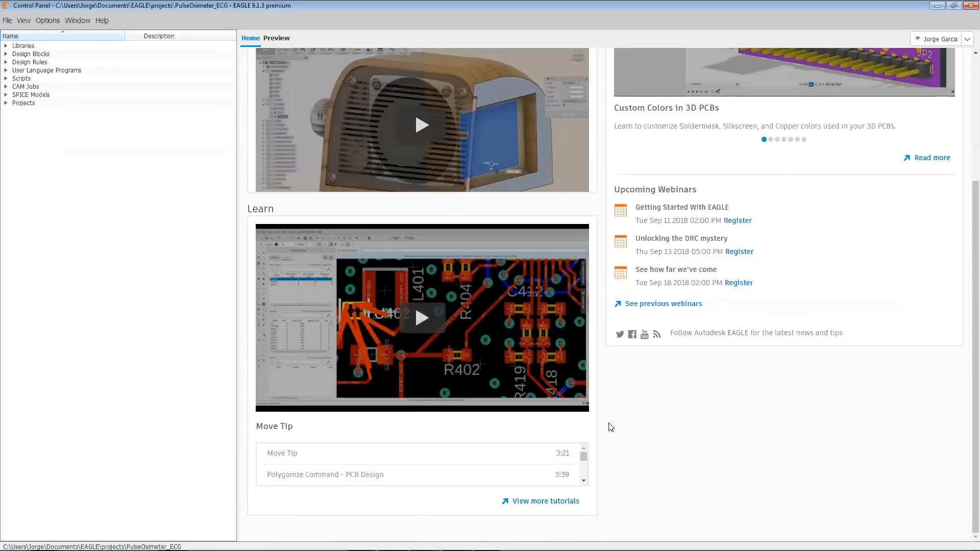
scroll(734, 396, "up", 3)
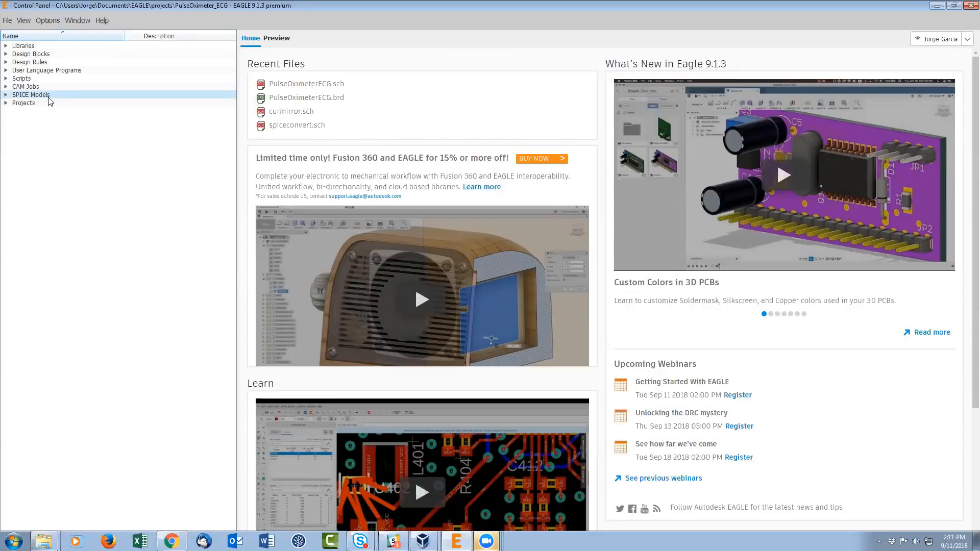
- Expand every category from Libraries to Projects to show its subfolders, keeping the user projects folder collapsed
left_click(6, 46)
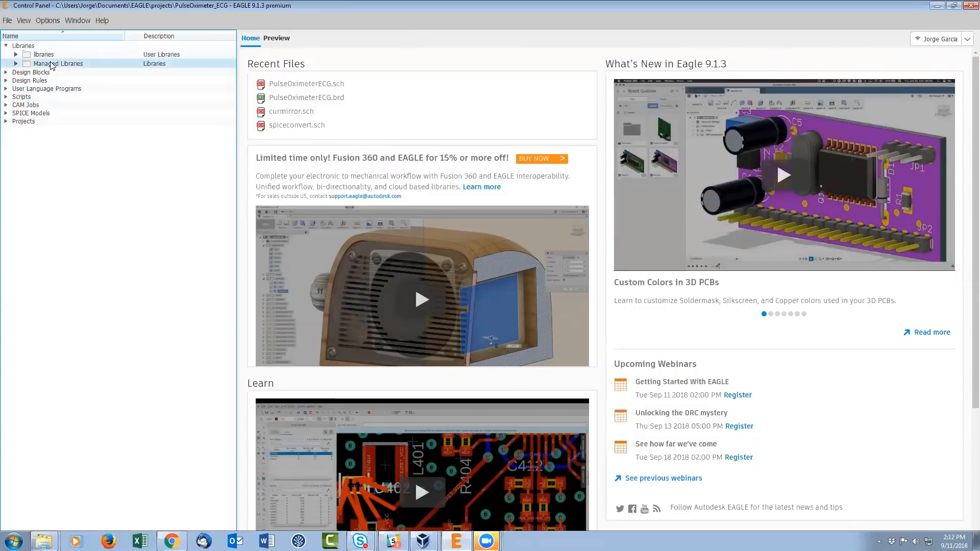
left_click(6, 72)
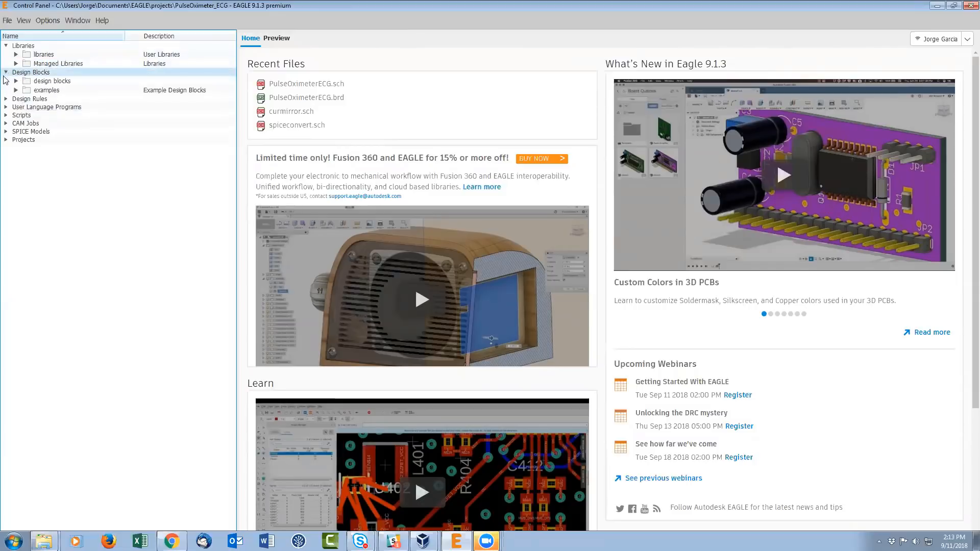
left_click(5, 99)
left_click(6, 126)
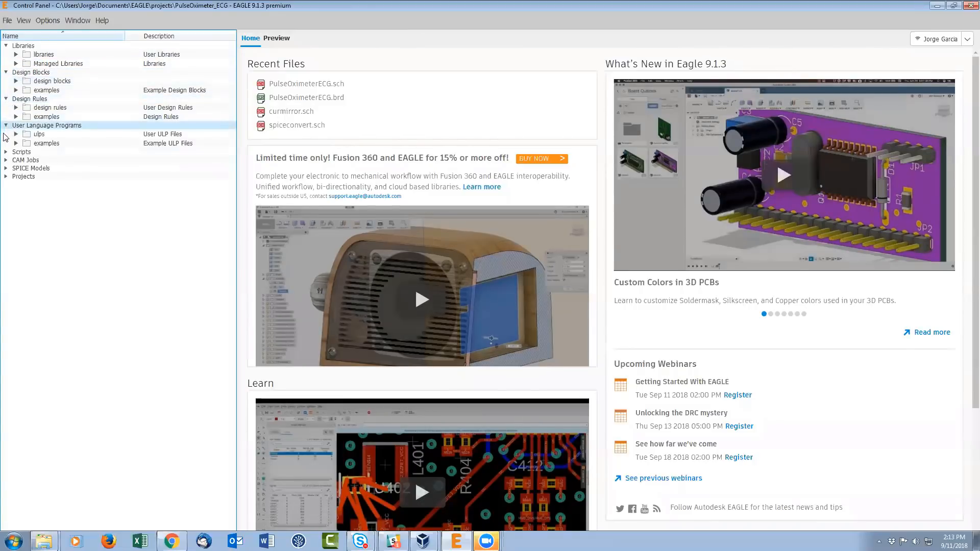
left_click(6, 152)
left_click(5, 178)
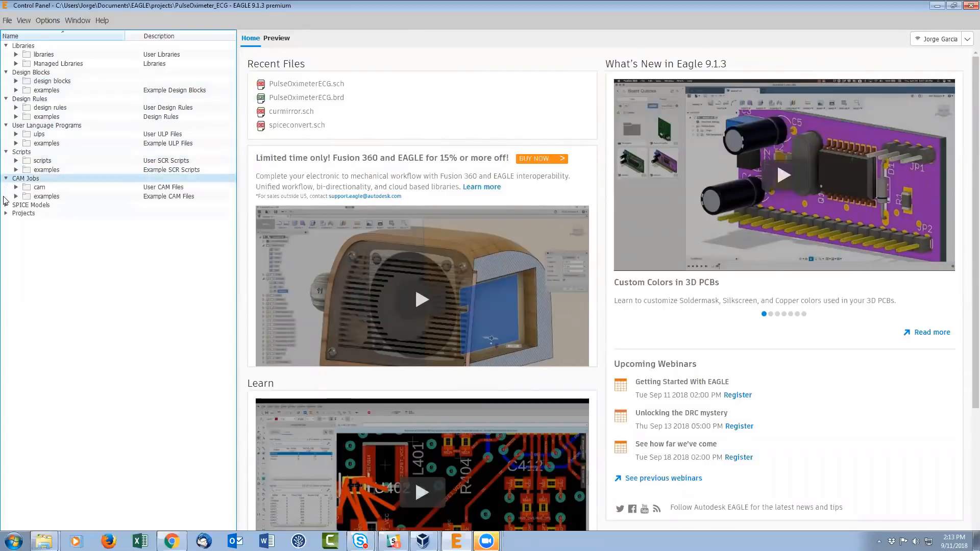
left_click(5, 205)
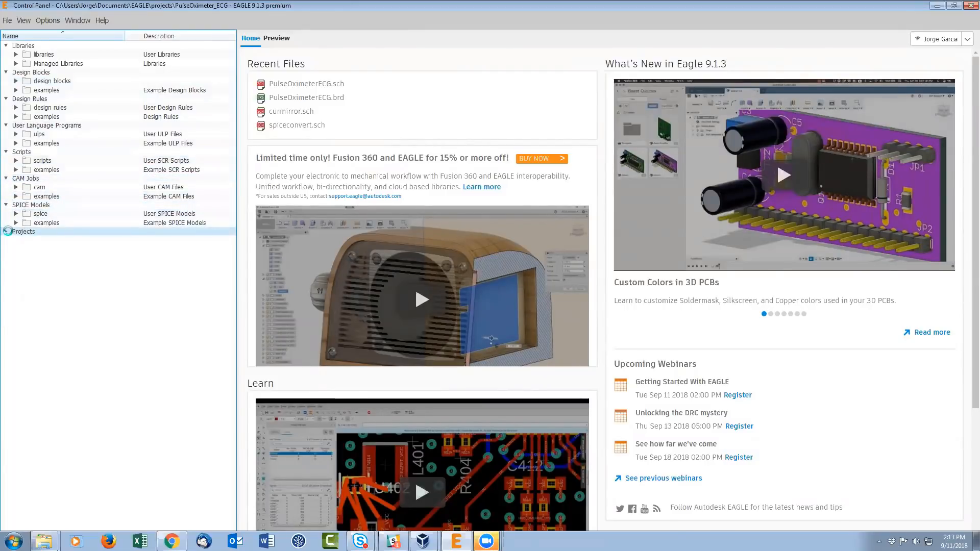
left_click(5, 232)
scroll(23, 202, "up", 5)
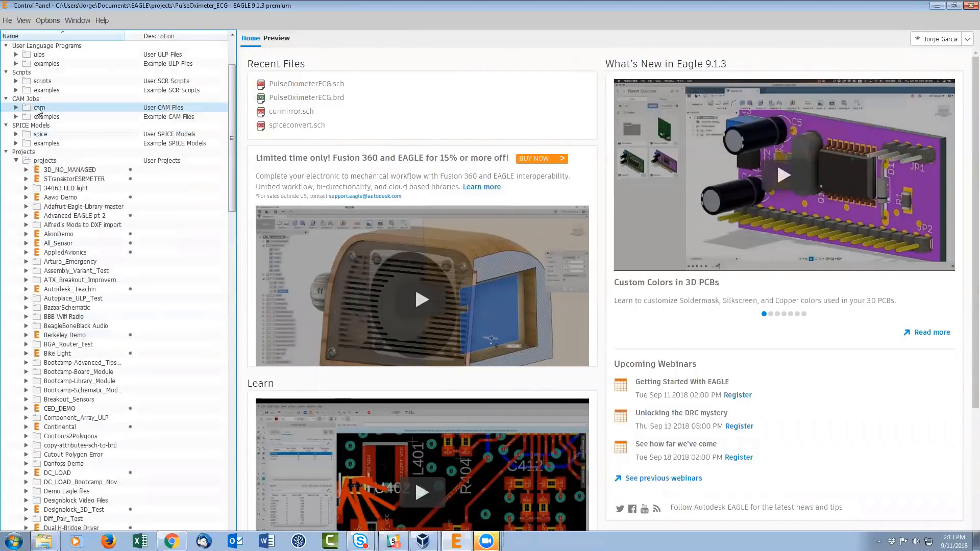
left_click(16, 187)
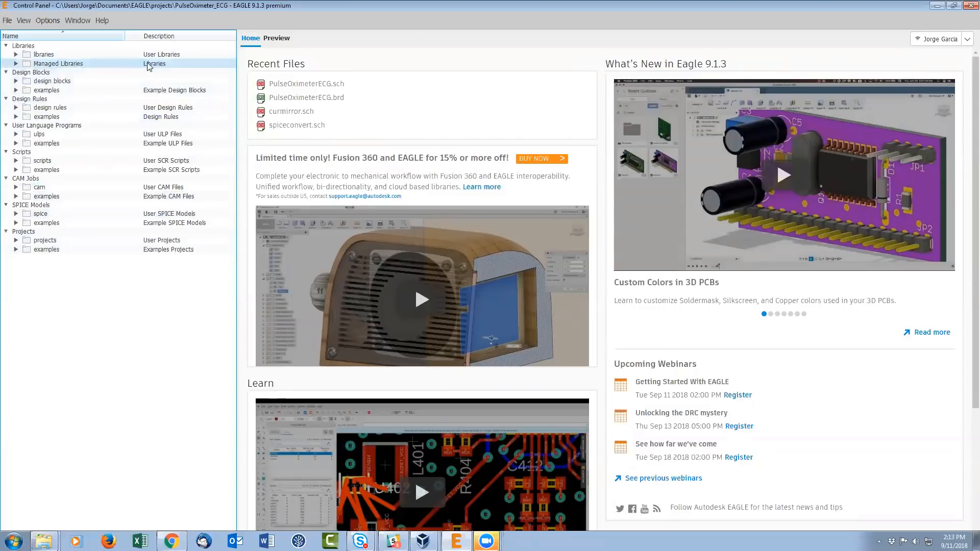
- Examine the Managed Libraries folder and its My Managed Libraries subfolder, and collapse both
left_click(17, 63)
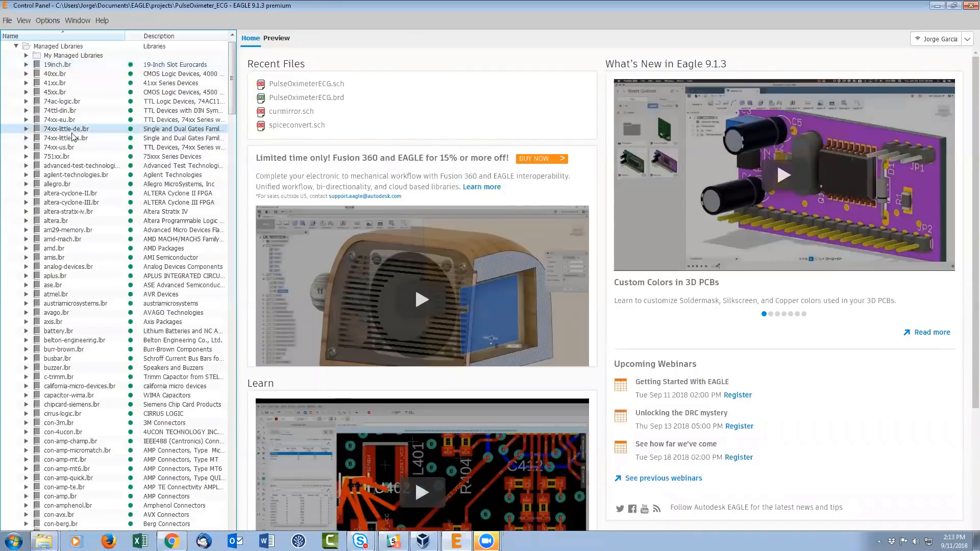
left_click(27, 56)
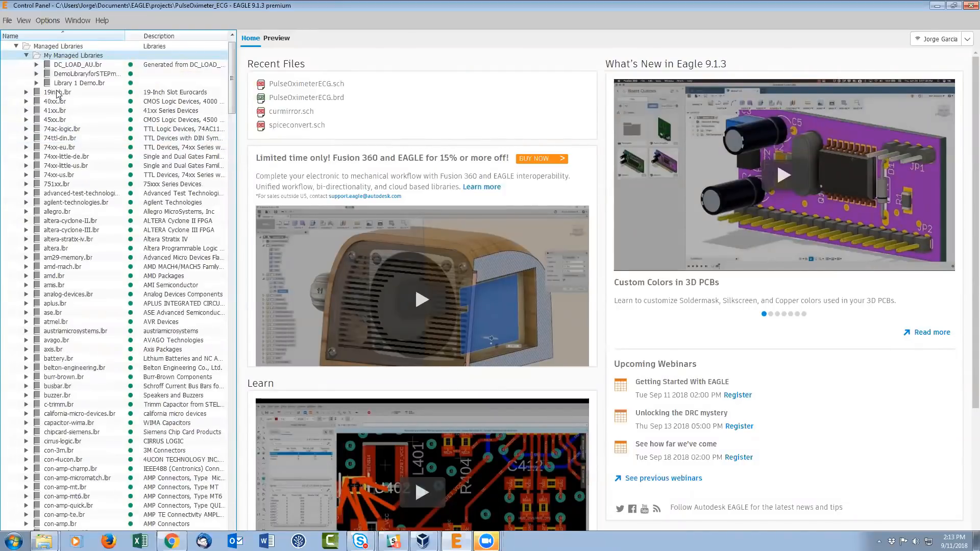
left_click(27, 55)
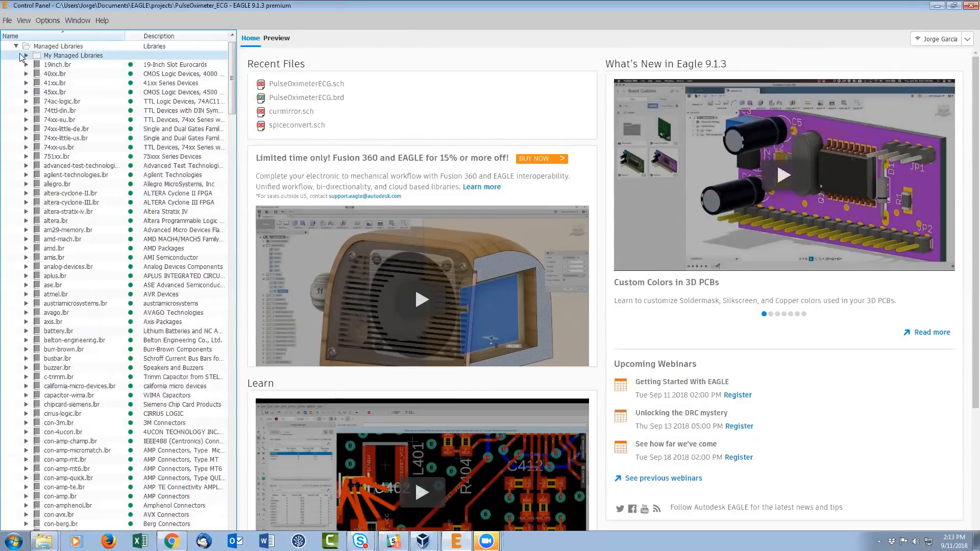
left_click(16, 45)
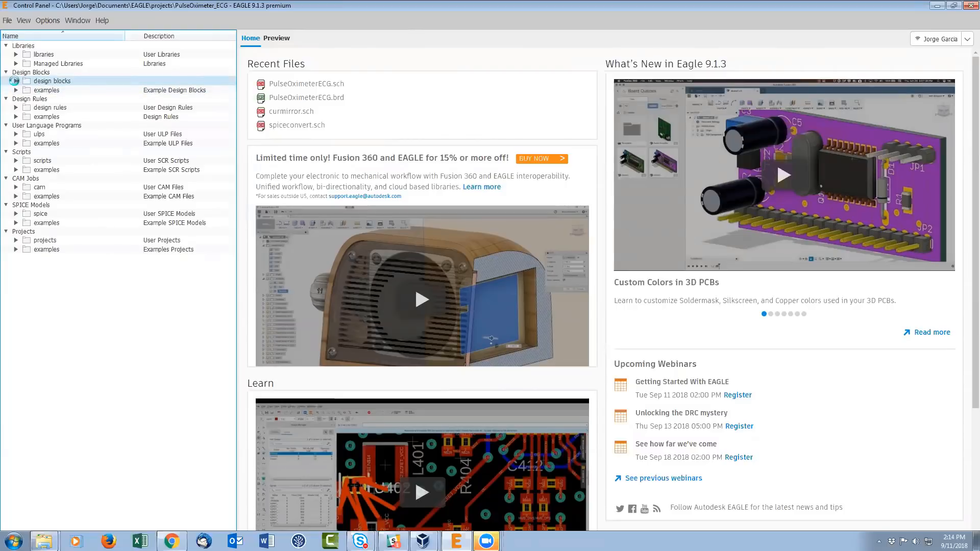
- Preview the ESP8266EX slave device design block, and examine the user and example design rules folders
left_click(16, 81)
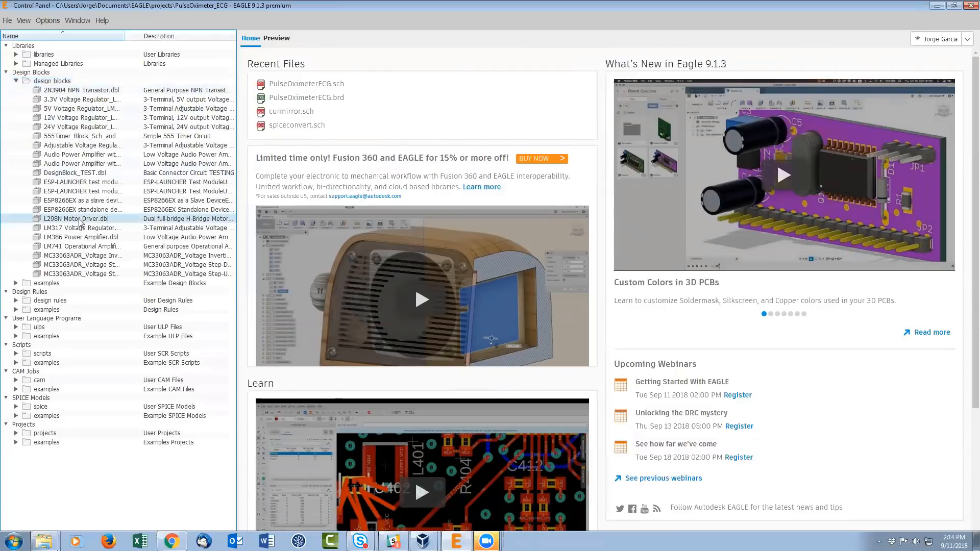
left_click(81, 200)
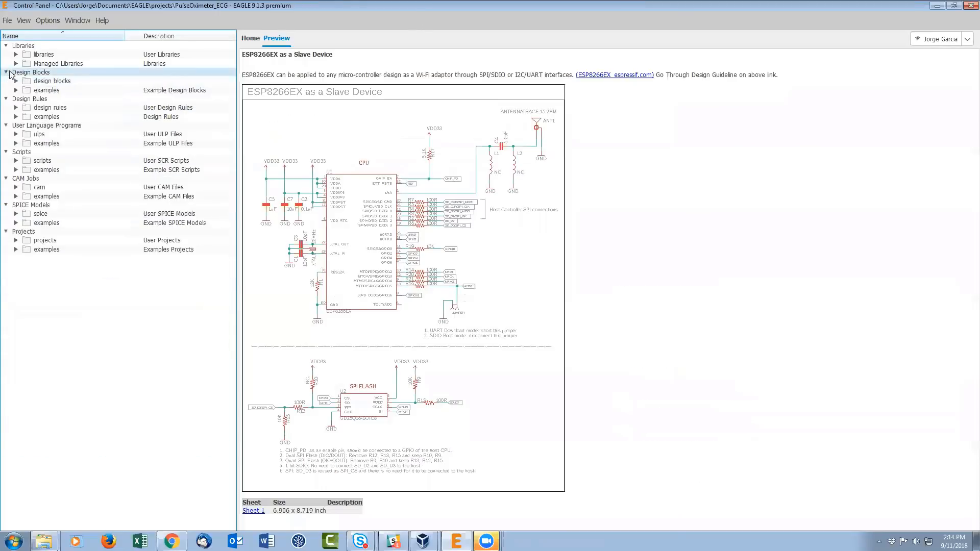
left_click(16, 108)
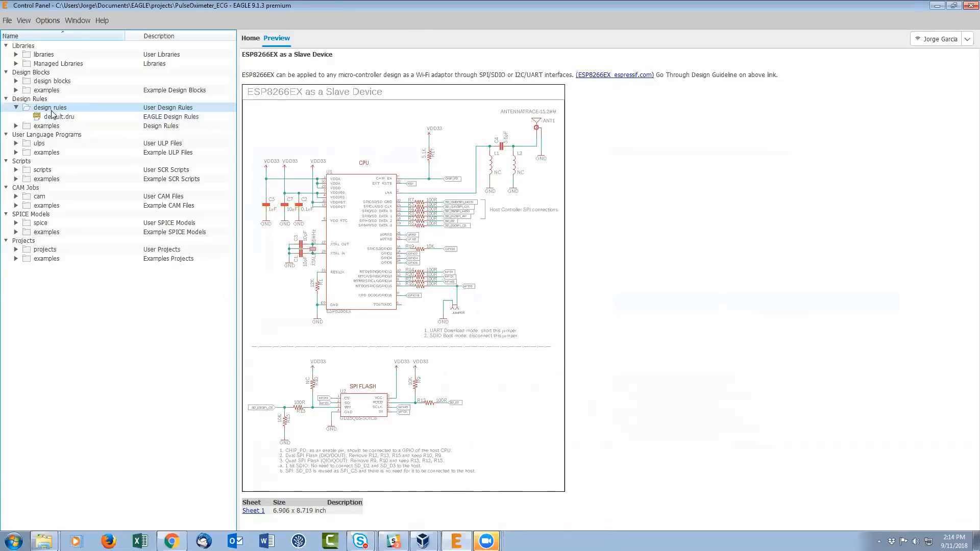
double_click(55, 127)
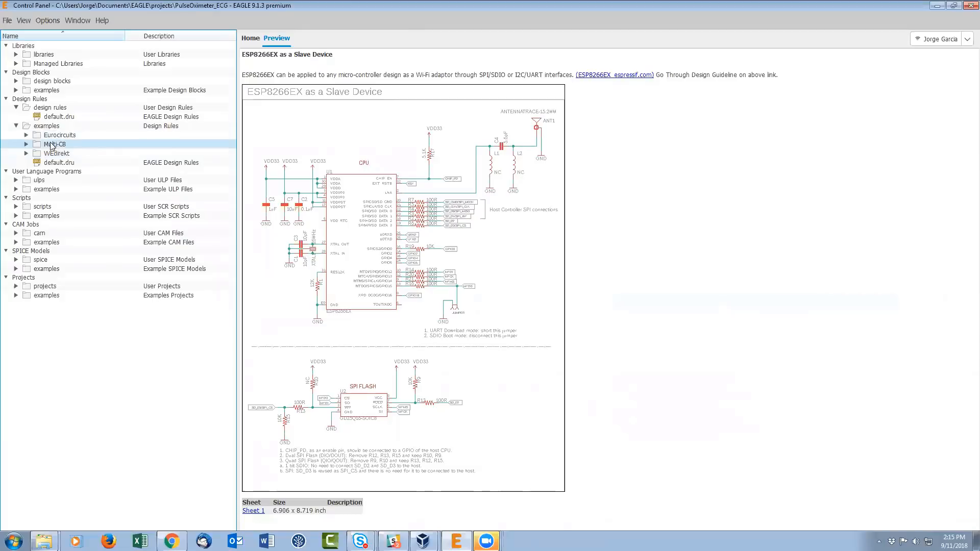
left_click(15, 126)
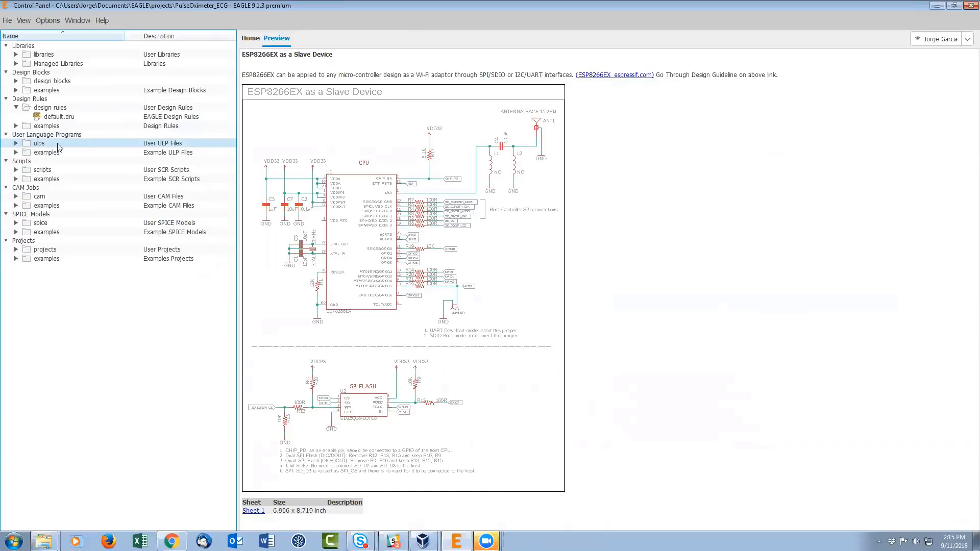
- Examine the example User Language Programs and collapse their folder
left_click(16, 152)
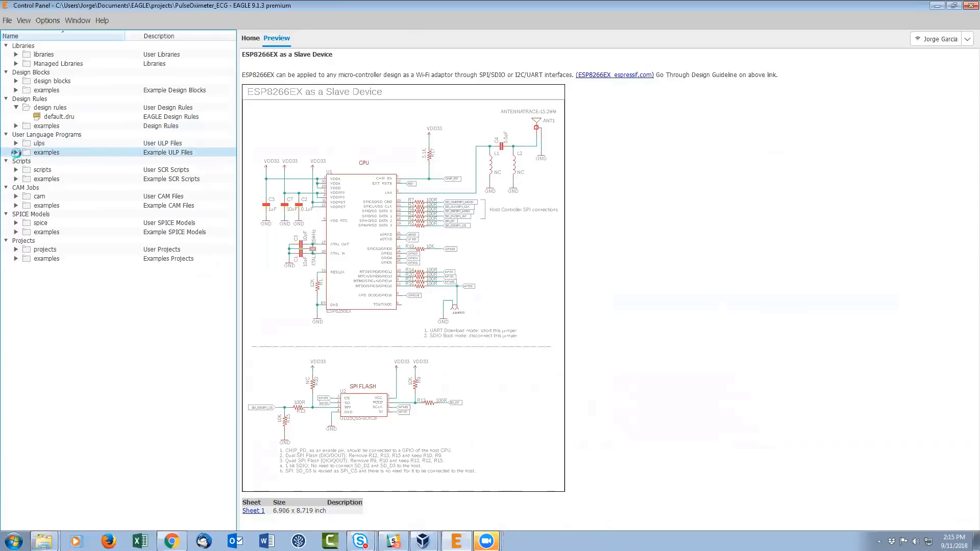
left_click(16, 152)
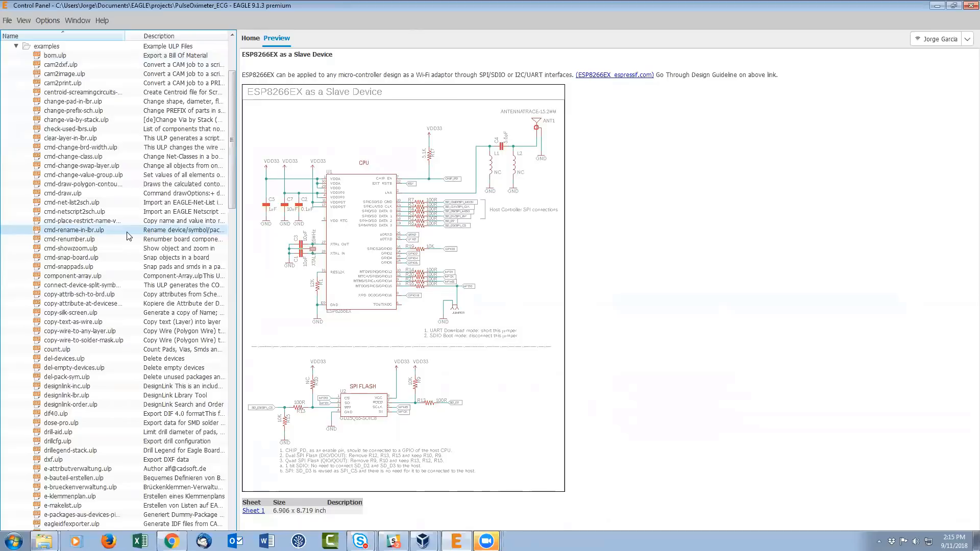
left_click(15, 46)
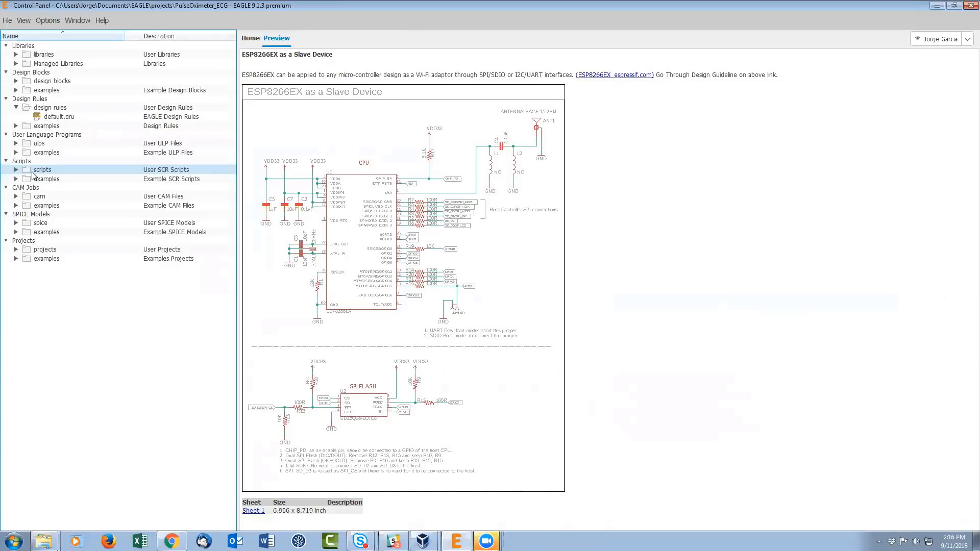
- Examine the user scripts and the example scripts, and collapse the examples folder
left_click(16, 169)
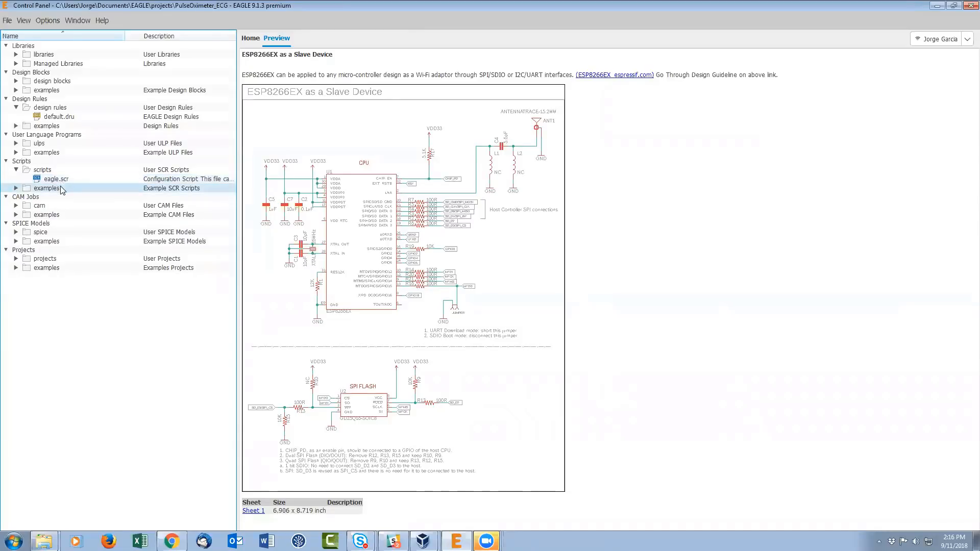
left_click(16, 188)
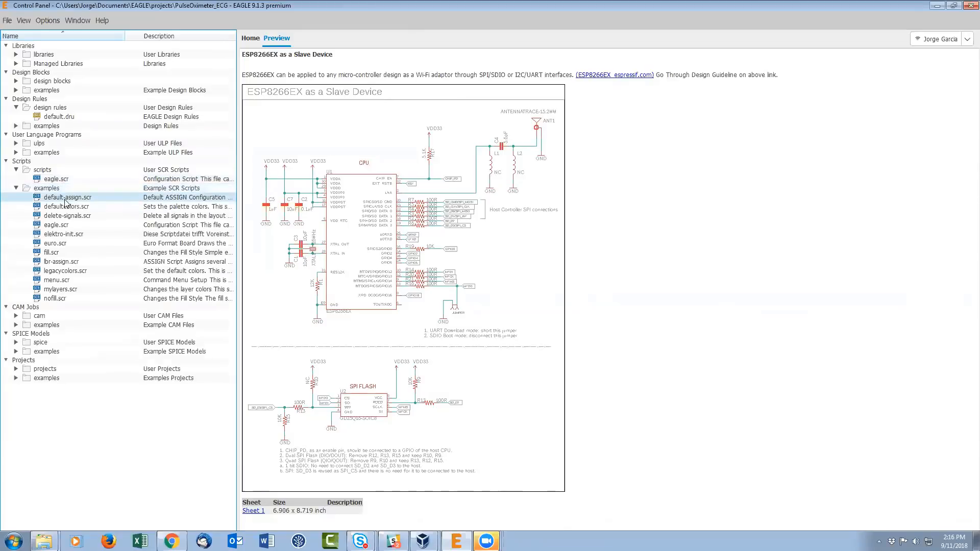
left_click(16, 189)
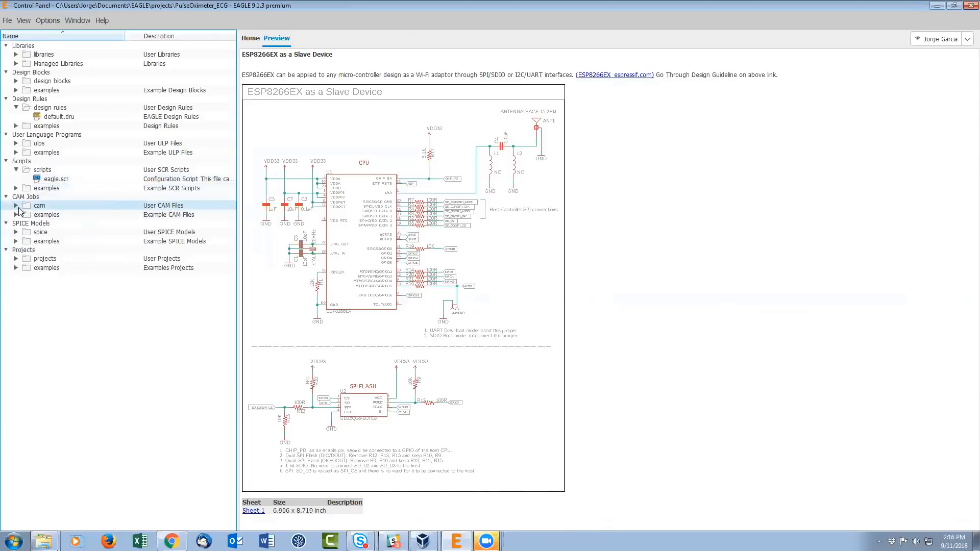
- Examine the user and example CAM job files, and collapse both folders
left_click(16, 205)
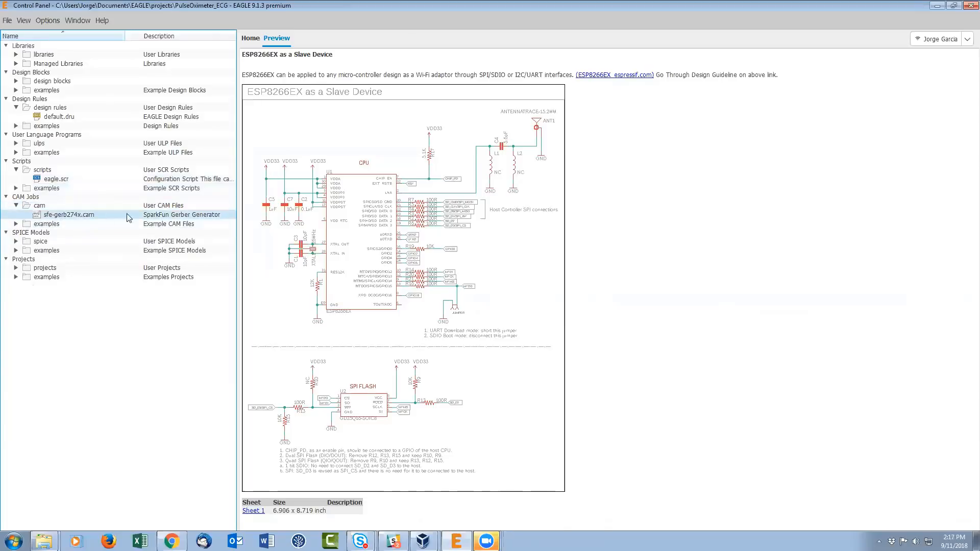
left_click(16, 205)
left_click(15, 214)
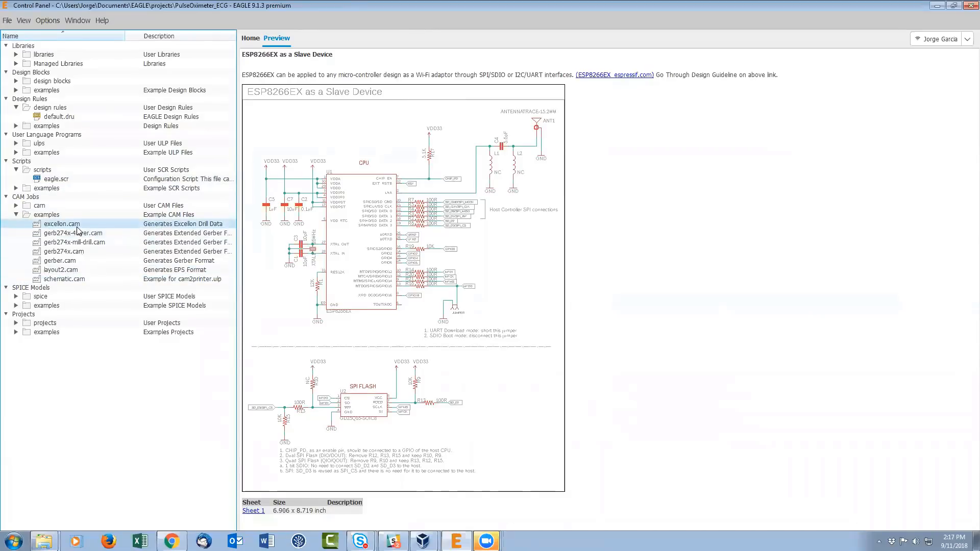
left_click(16, 215)
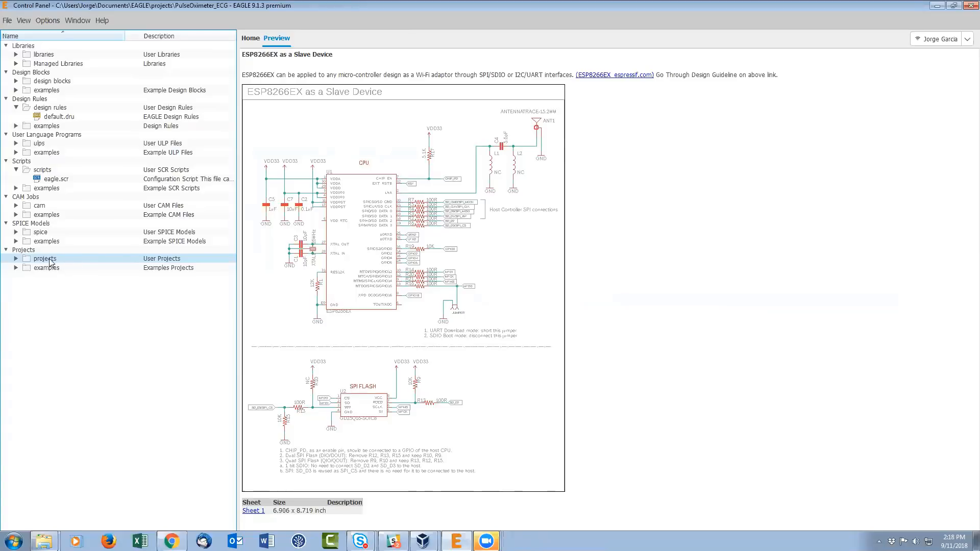
- Examine the example projects, including the ngspice simulation examples, and collapse the folders
left_click(66, 266)
left_click(16, 268)
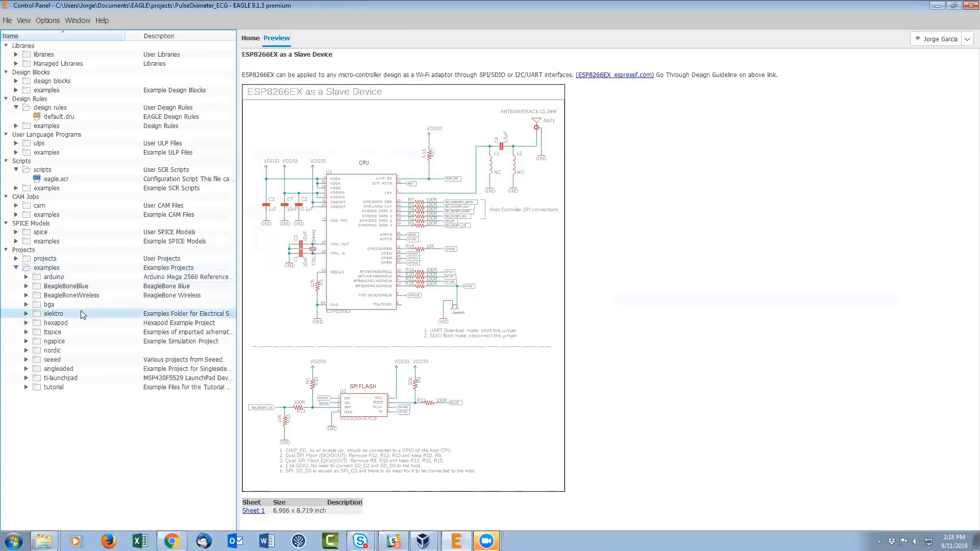
left_click(26, 341)
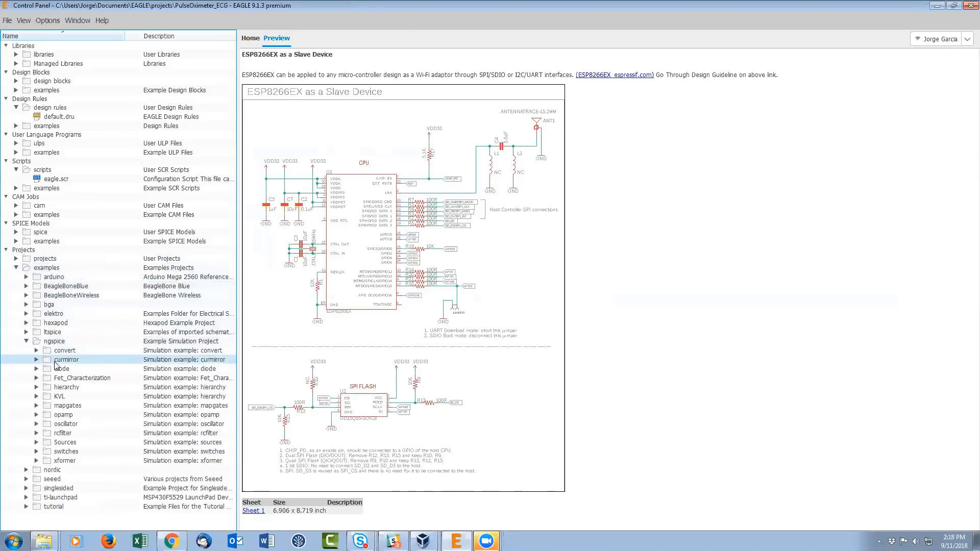
left_click(26, 341)
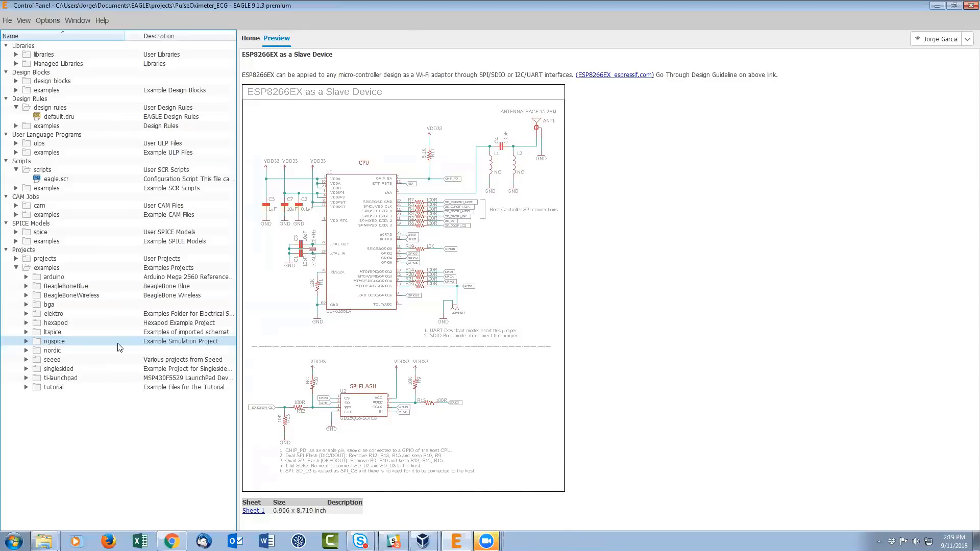
left_click(16, 267)
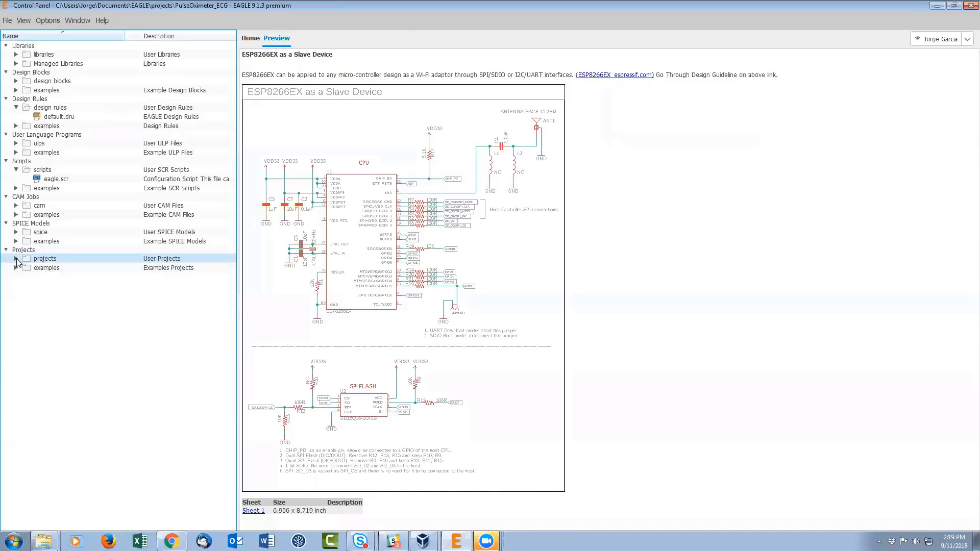
- Expand the user projects folder and create a new project in it
left_click(16, 259)
scroll(94, 247, "up", 7)
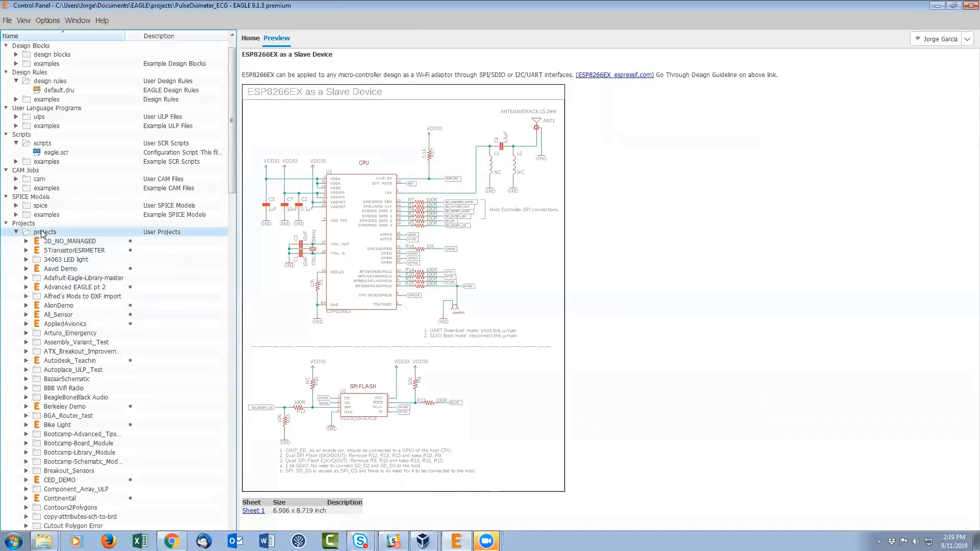
right_click(42, 233)
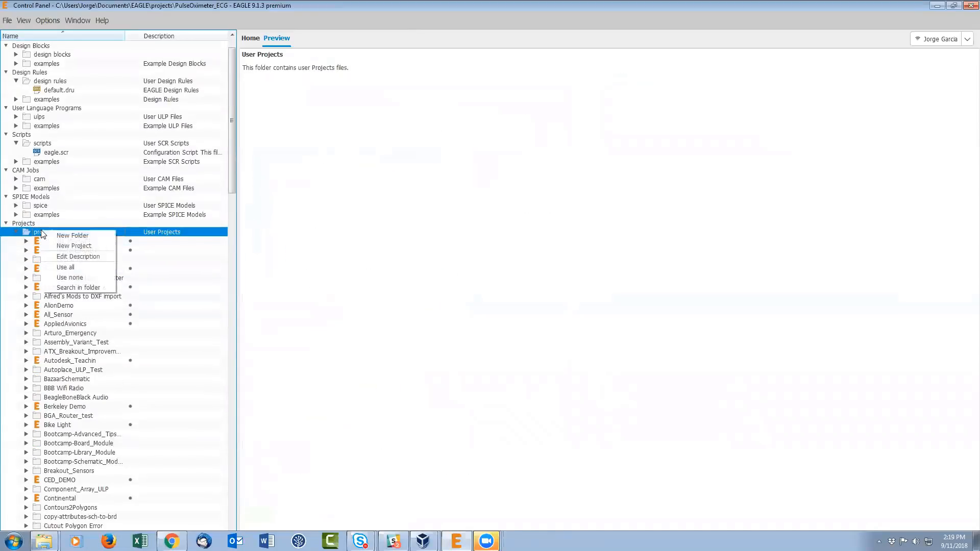
left_click(73, 246)
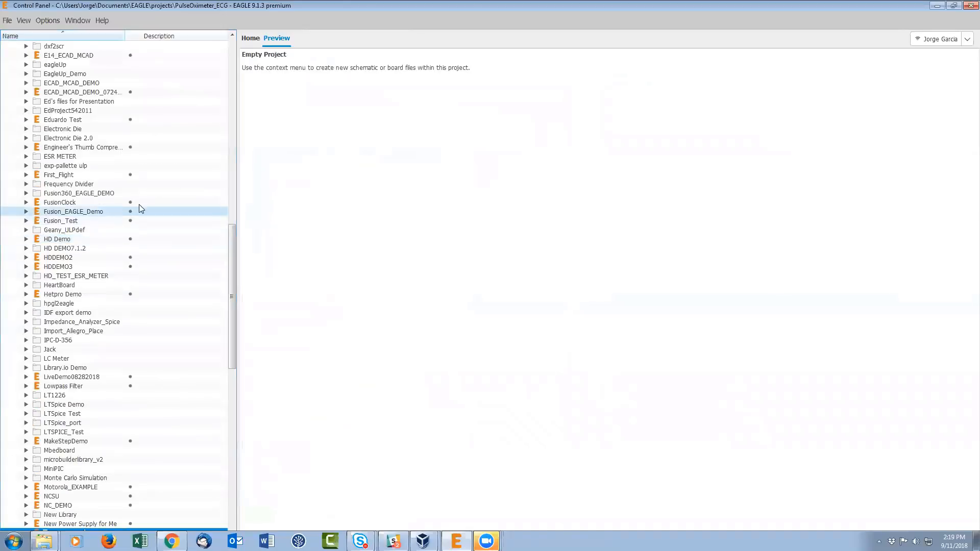
- Rename the newly created project as Getting_Started_Demo
left_click_drag(229, 268, 231, 306)
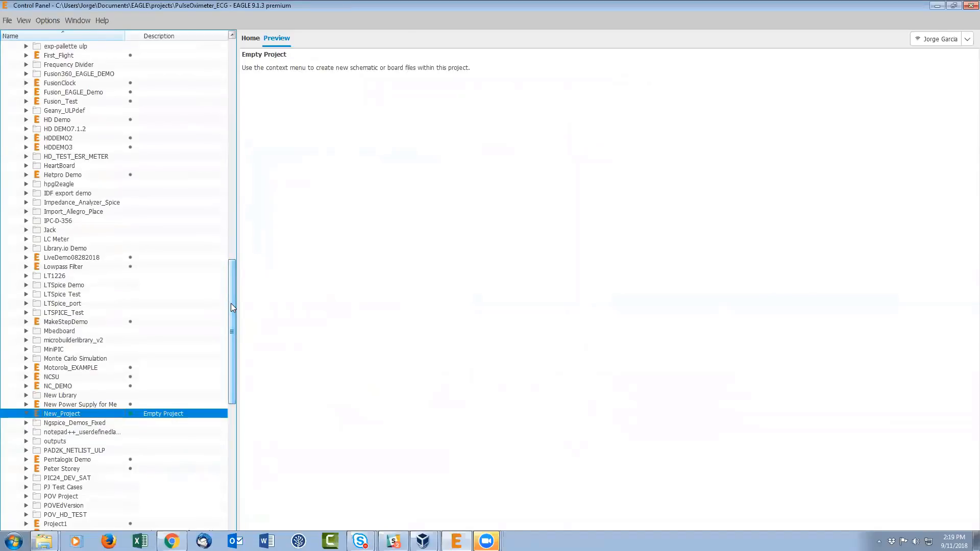
right_click(81, 411)
left_click(81, 411)
right_click(81, 414)
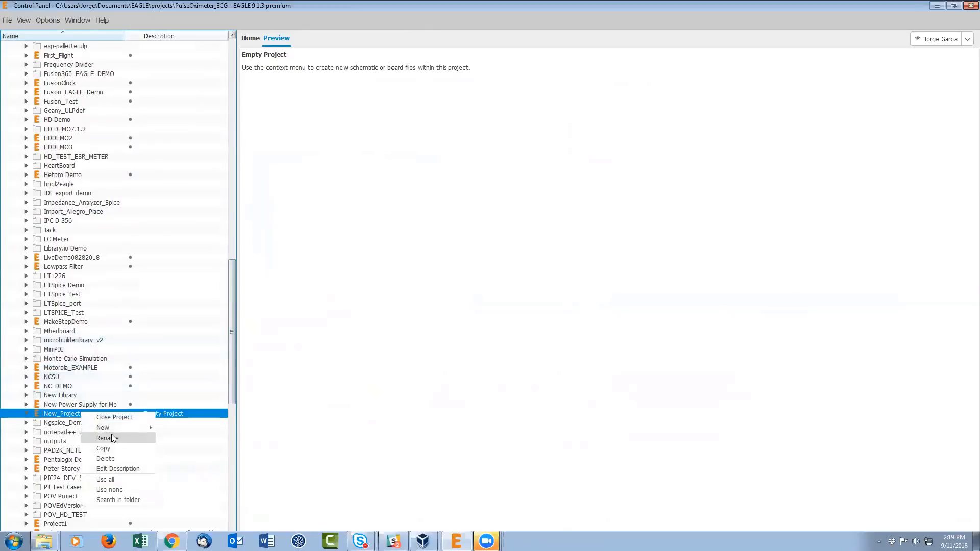
left_click(151, 432)
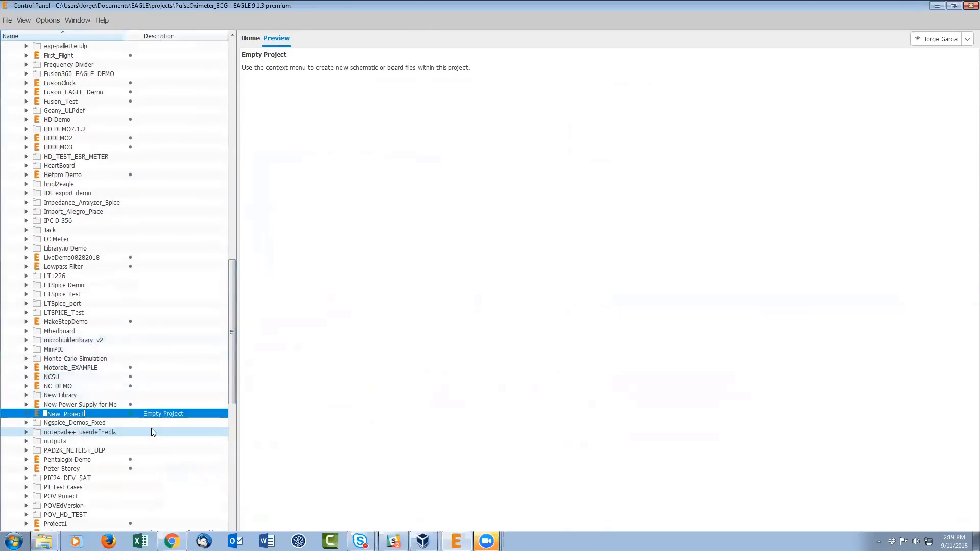
type("Getting")
key("BackSpace")
key("BackSpace")
type("_Started_Demo")
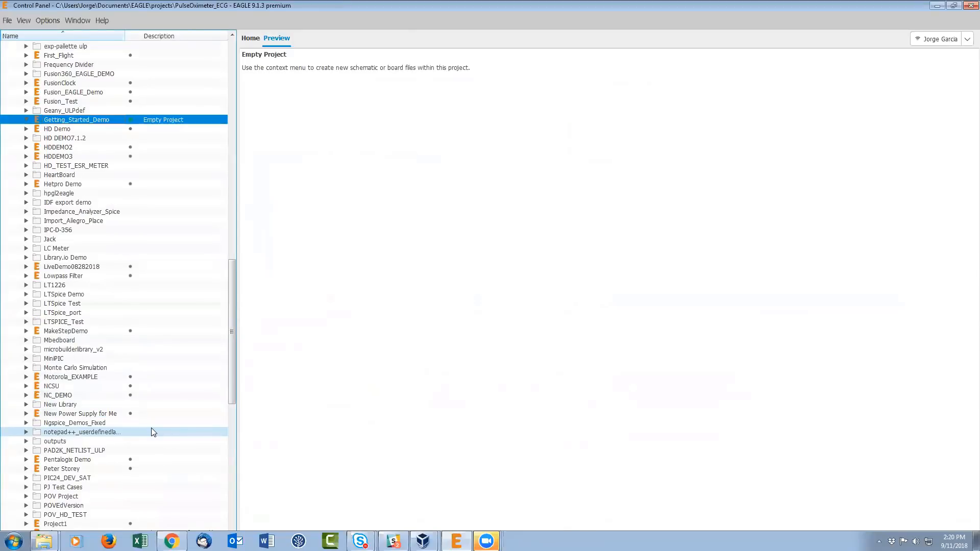
- Create a new schematic inside the Getting_Started_Demo project and maximize its editor window
left_click(89, 122)
right_click(89, 122)
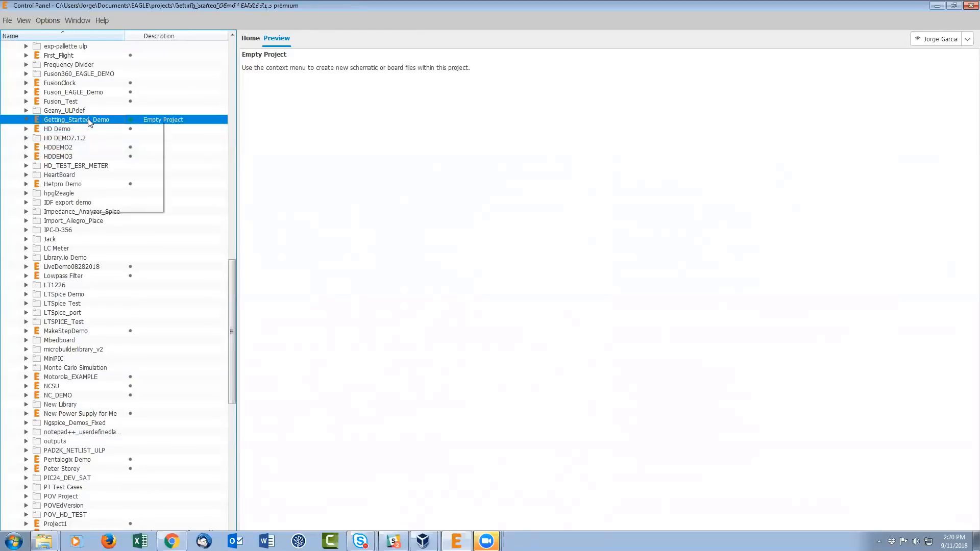
mouse_move(118, 137)
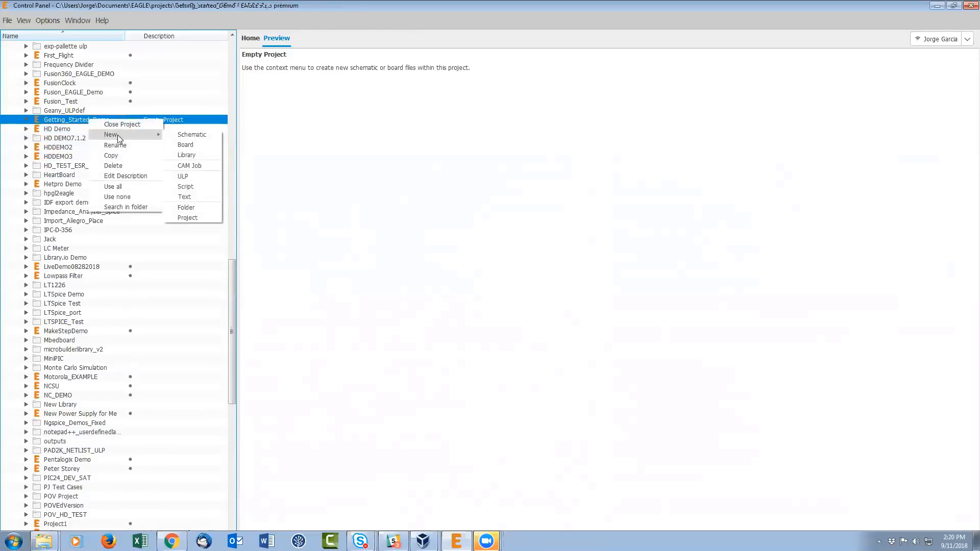
left_click(176, 135)
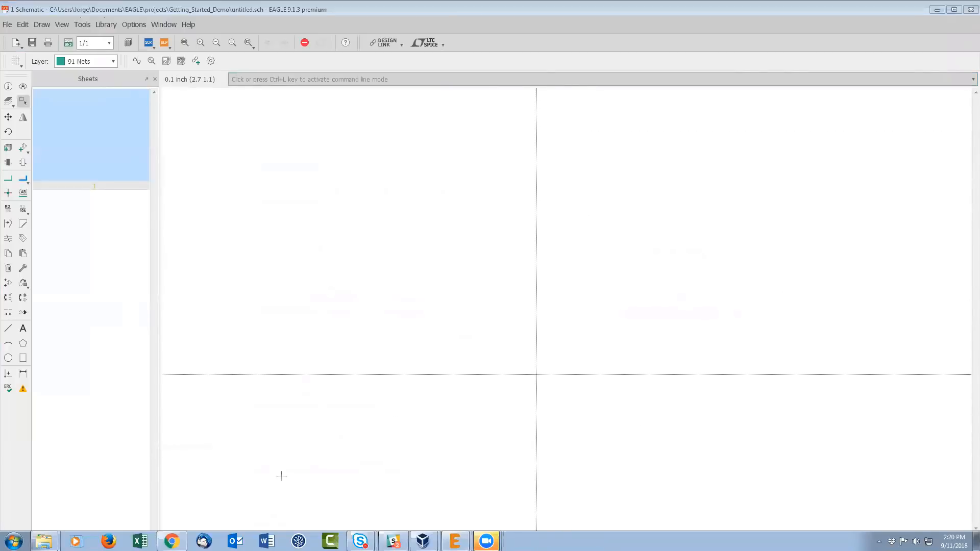
left_click(953, 9)
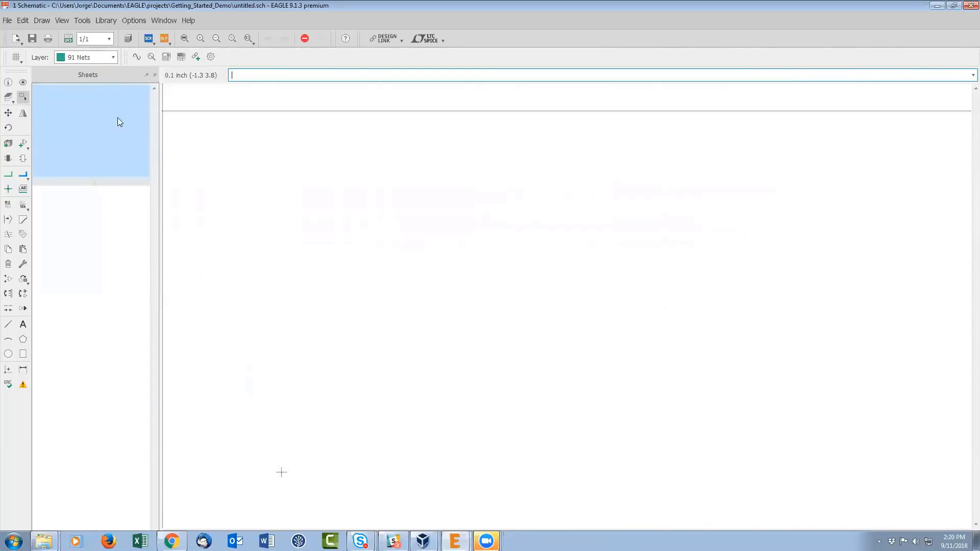
- Add the LETTER_L landscape frame from the frames library with its lower-left corner at the sheet origin
left_click(25, 146)
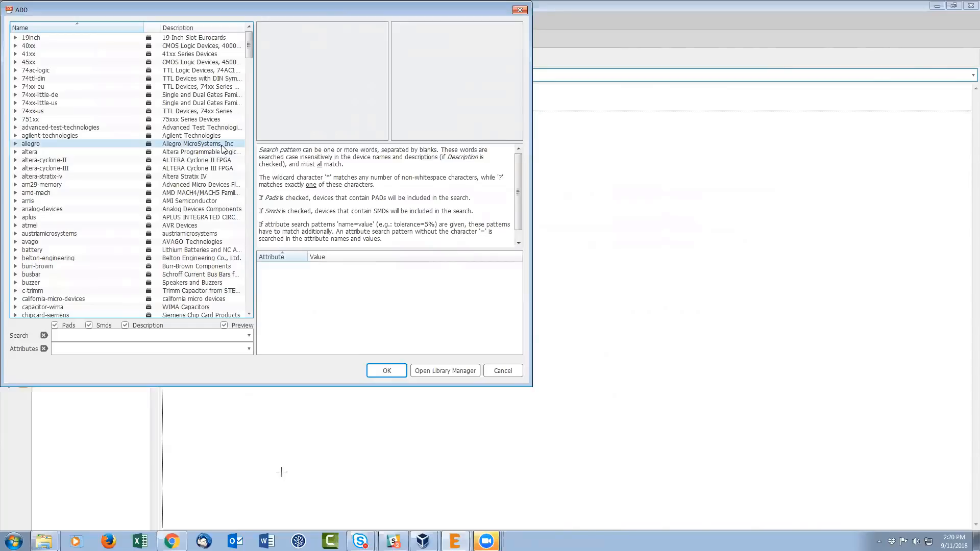
left_click(49, 168)
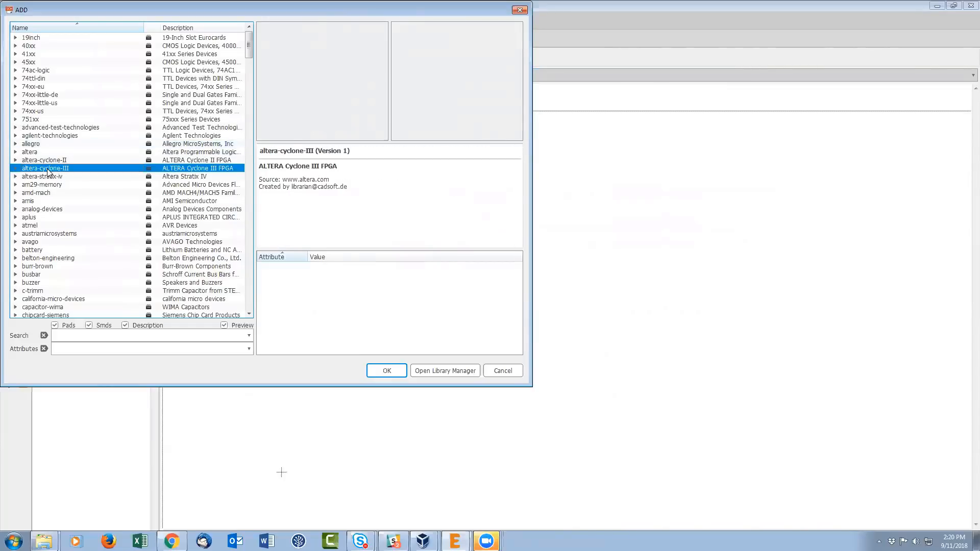
key("f")
scroll(49, 172, "down", 5)
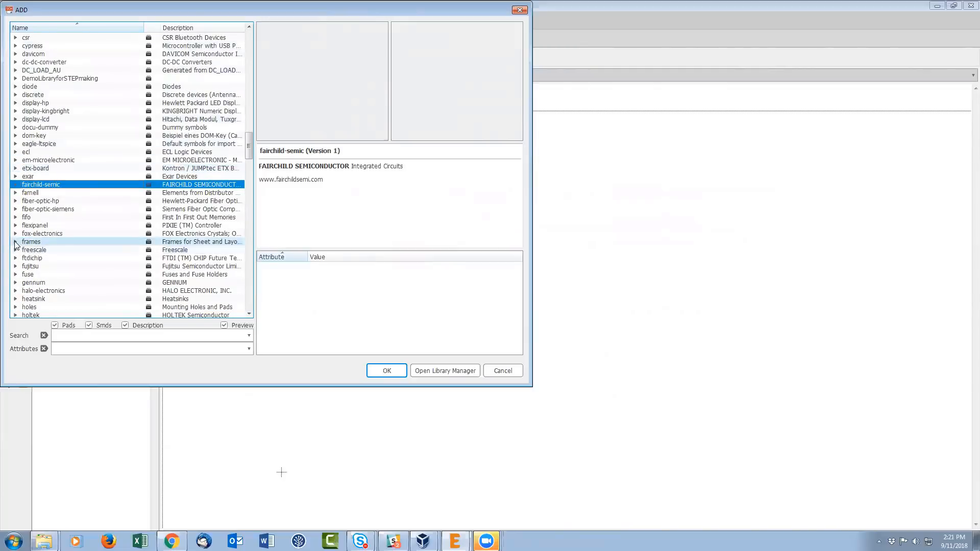
left_click(16, 242)
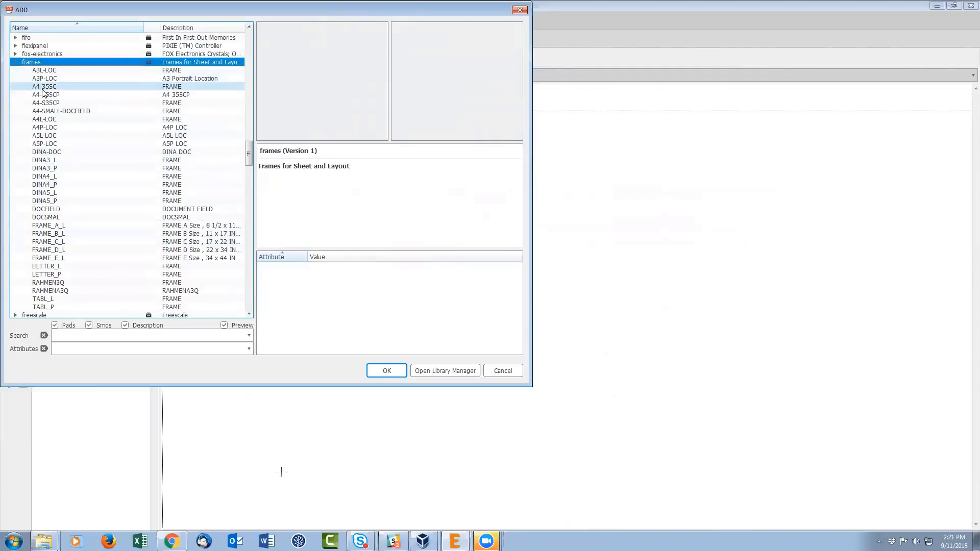
left_click(67, 266)
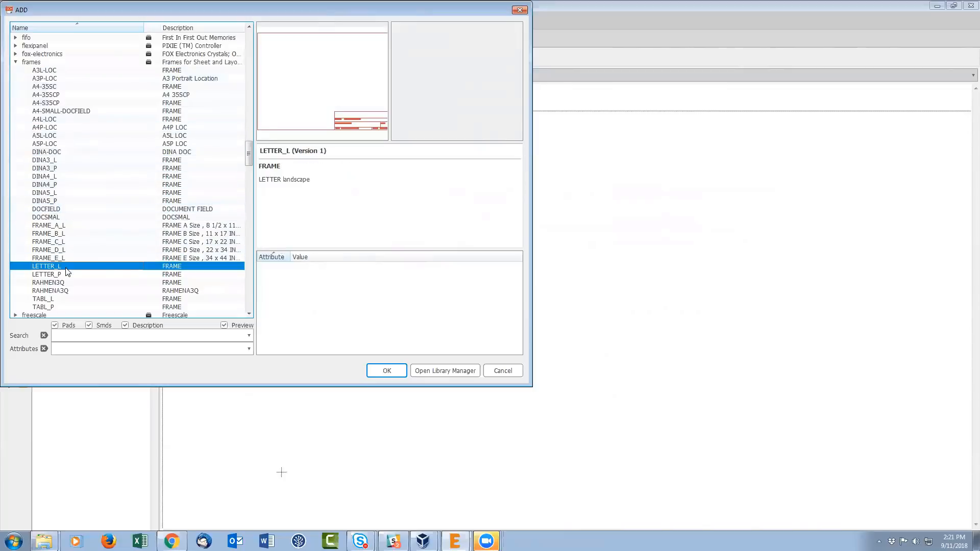
left_click(386, 371)
left_click(281, 474)
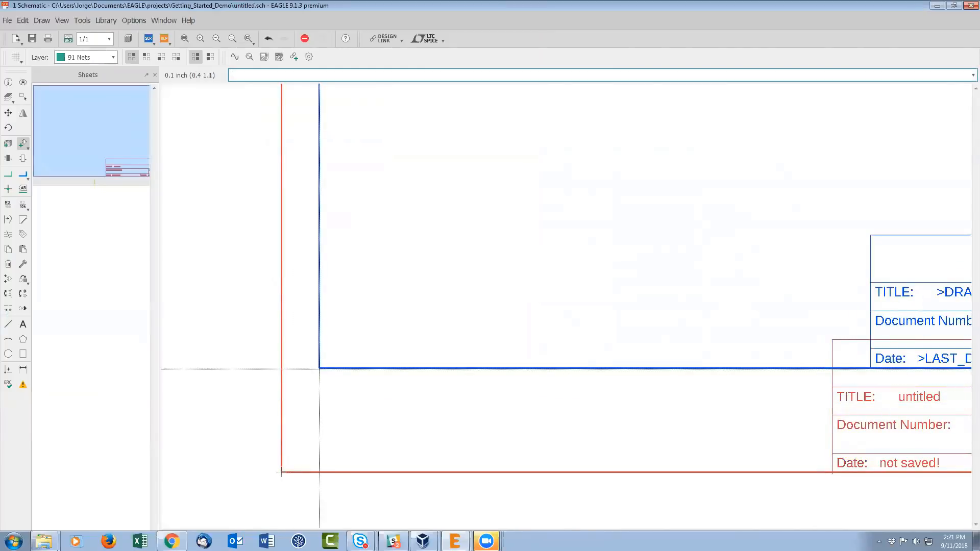
key("Escape")
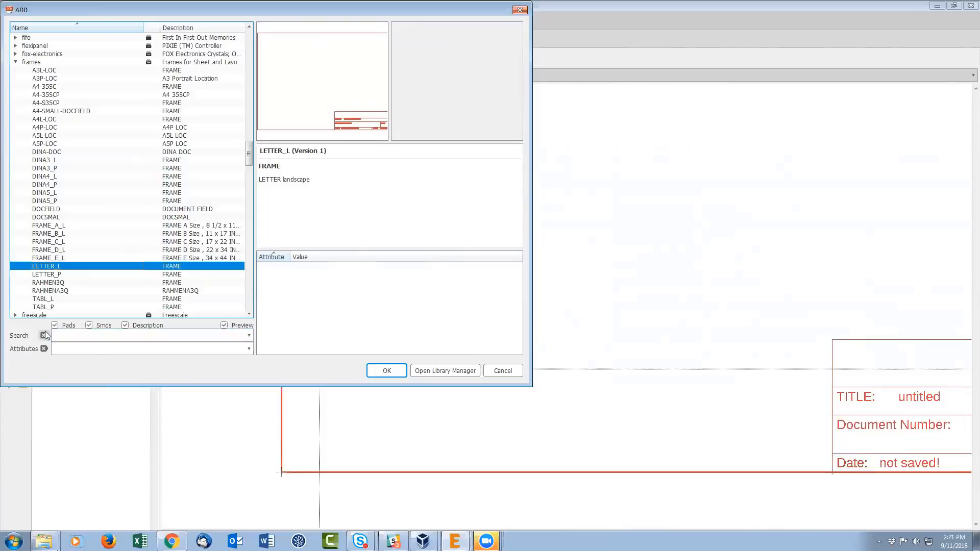
- Search the part libraries for LM555, and repeat the search with a single-character wildcard as LM555?
left_click(141, 335)
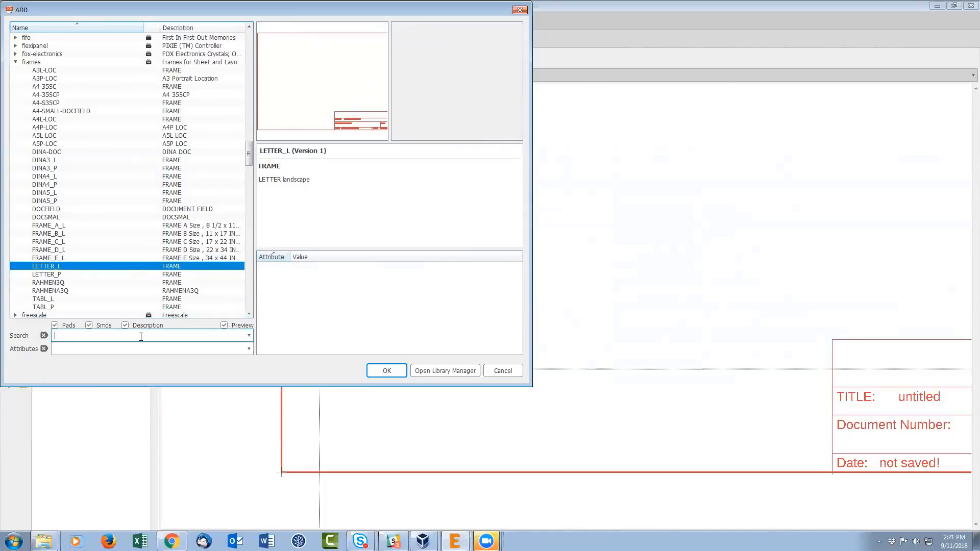
type("LM555")
key("Return")
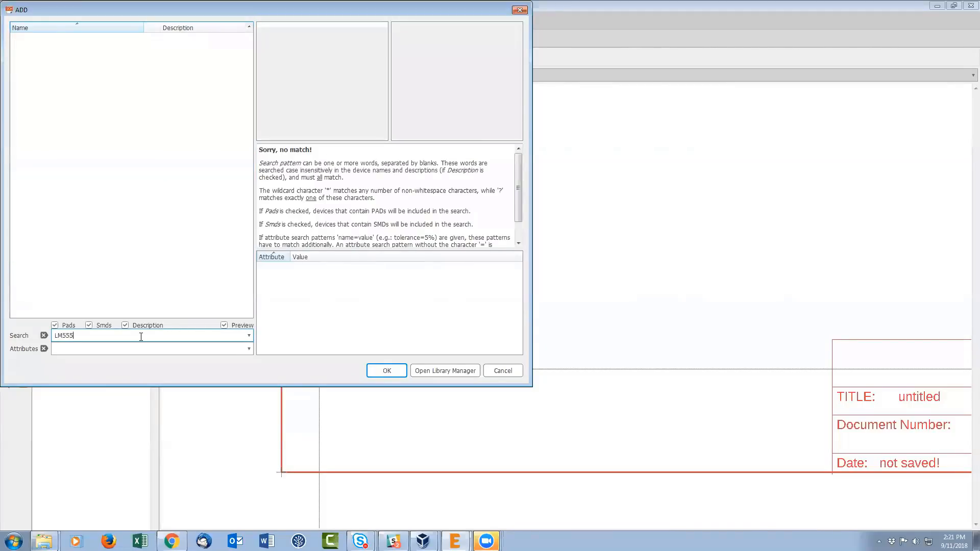
left_click(312, 154)
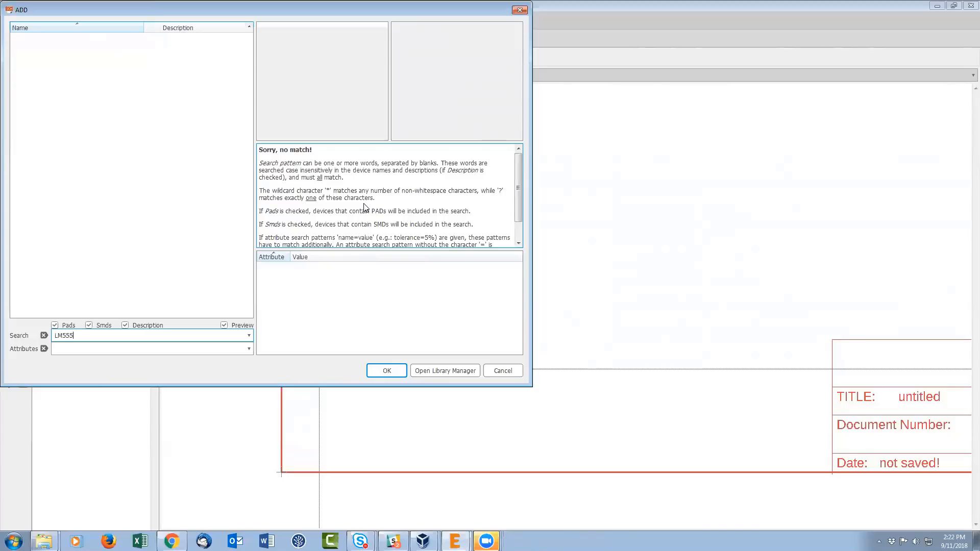
type("?")
key("Return")
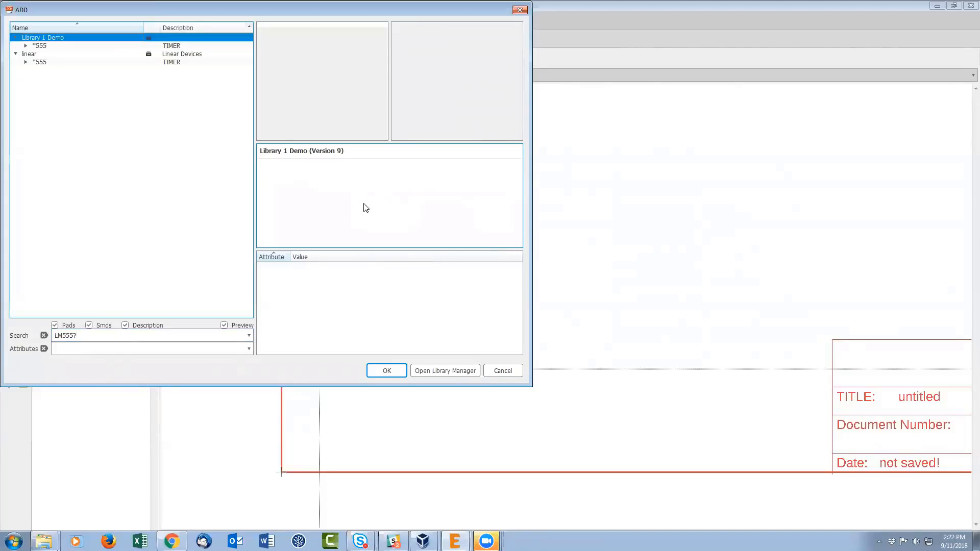
- Expand the 555 timer in the linear library and compare its LM555D and LM555N packages
left_click(25, 63)
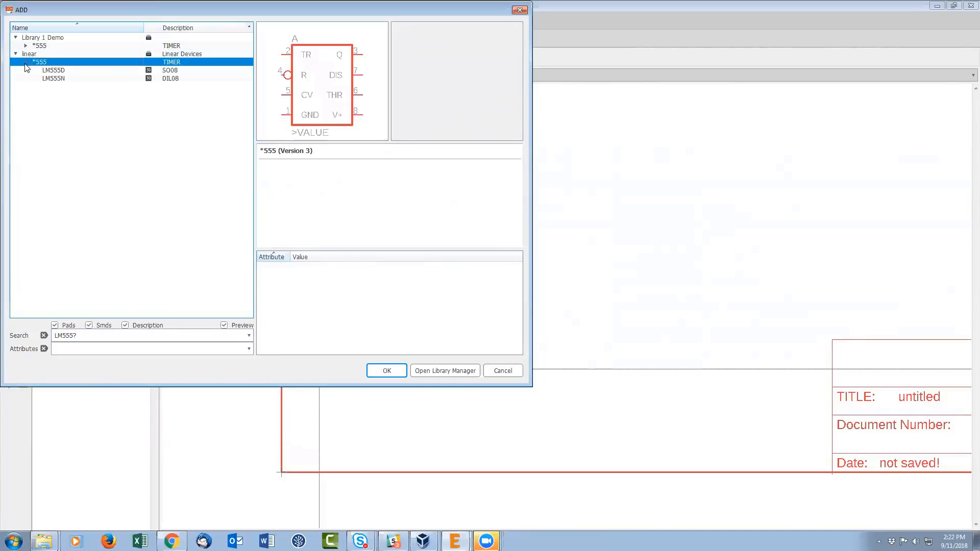
left_click(67, 71)
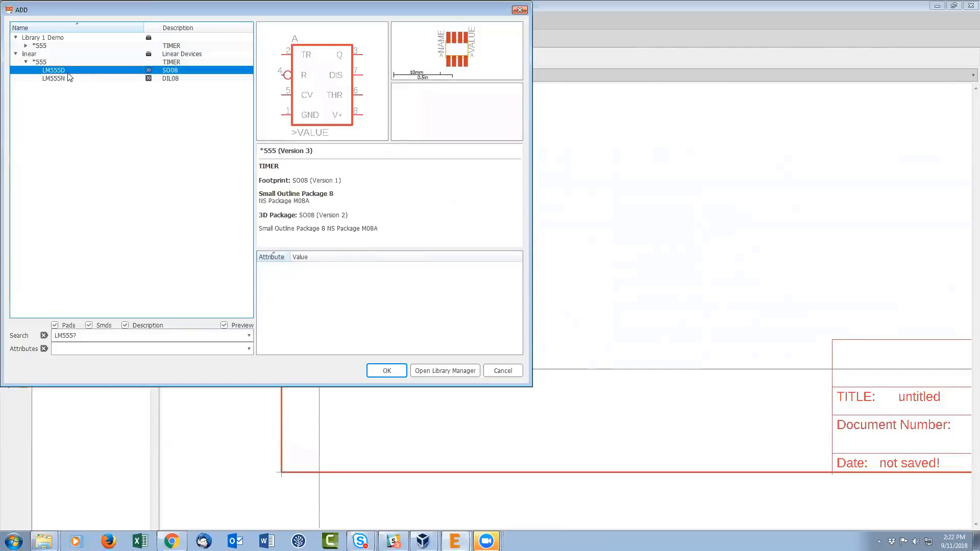
left_click(69, 79)
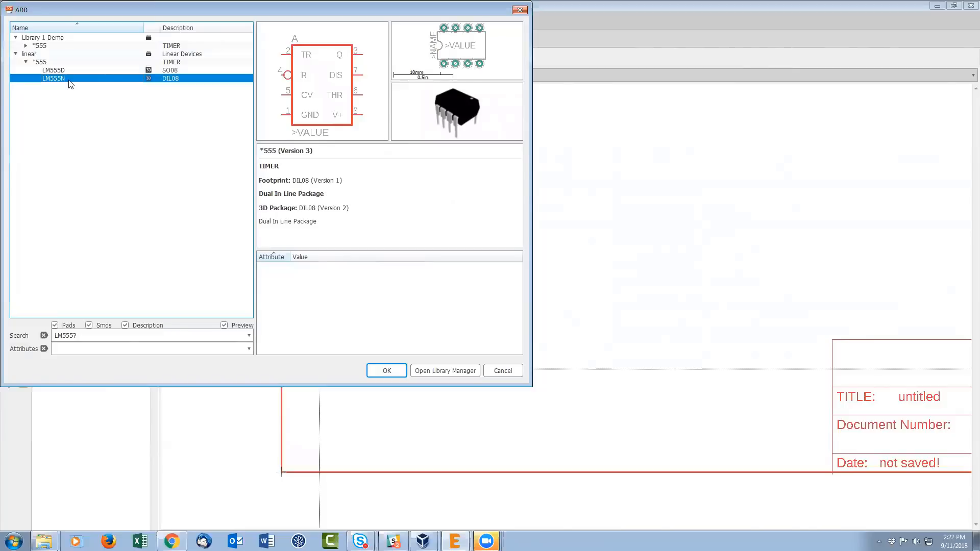
left_click(70, 72)
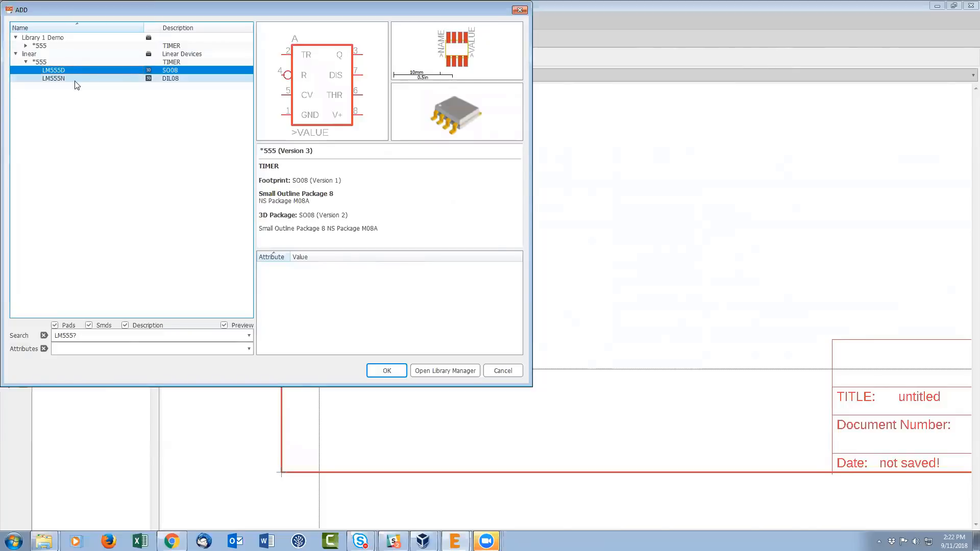
left_click(75, 79)
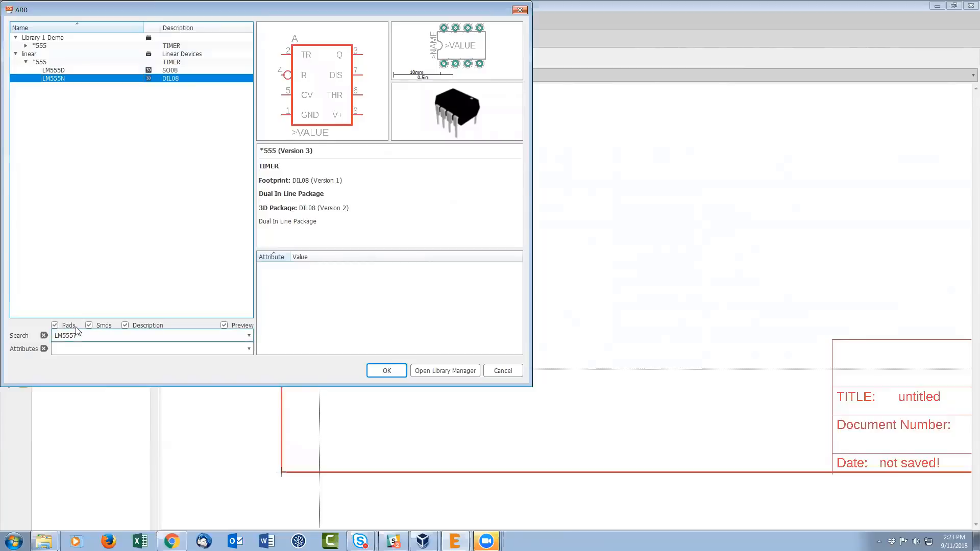
- Broaden the part search to *555?, expand the linear library's 555 timer, and check the variants of the 4555 decoder
left_click(62, 336)
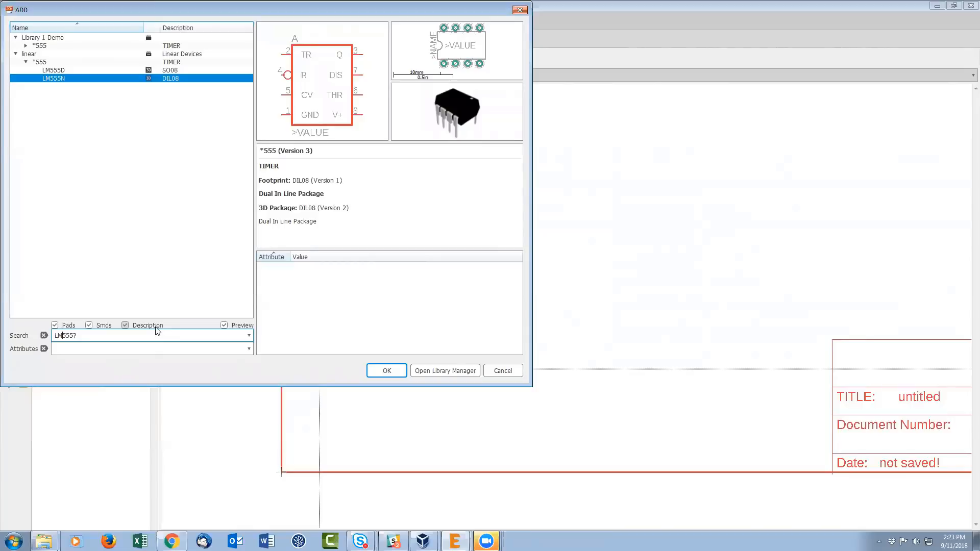
key("BackSpace")
key("BackSpace")
type("*")
key("Return")
left_click(38, 94)
left_click(26, 94)
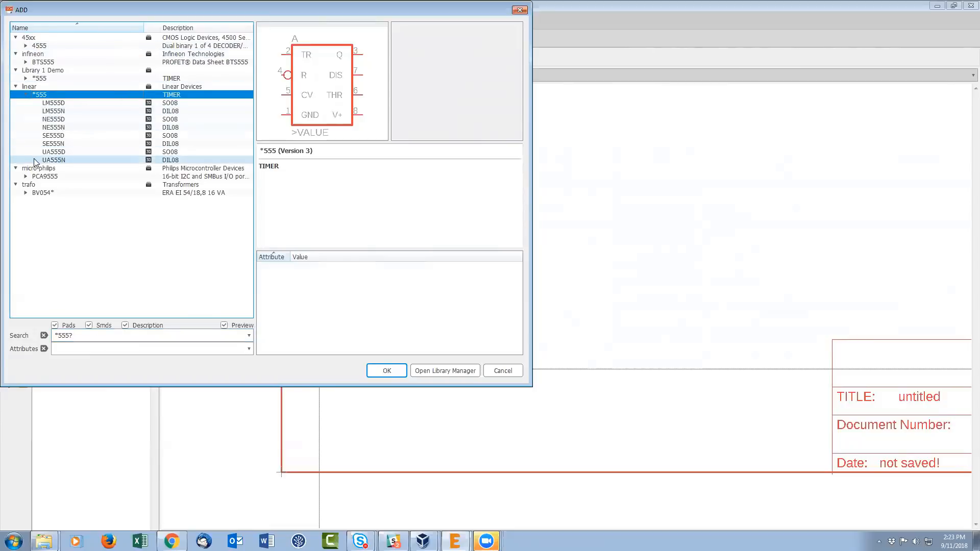
double_click(29, 46)
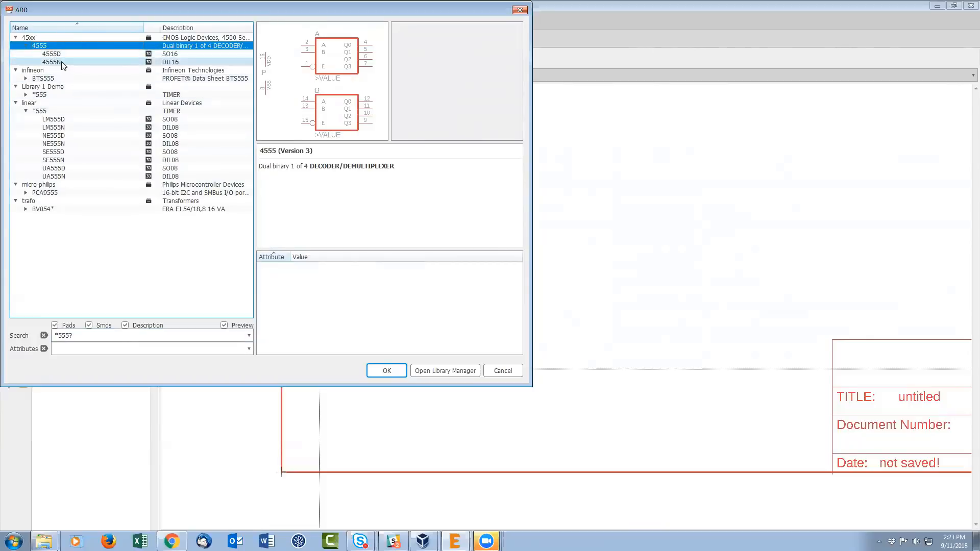
left_click(27, 46)
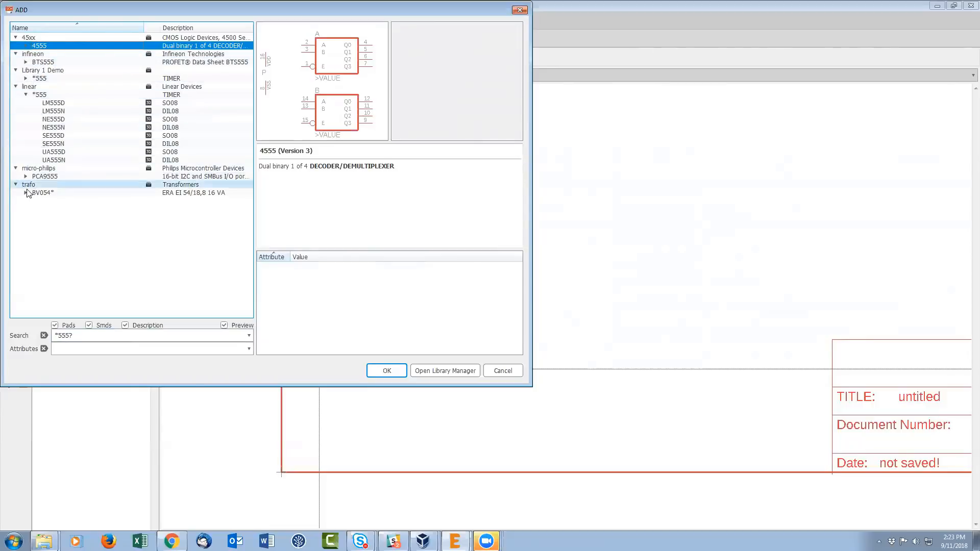
- Place one LM555D timer from the linear library inside the frame, above and to the left of the title block
double_click(61, 104)
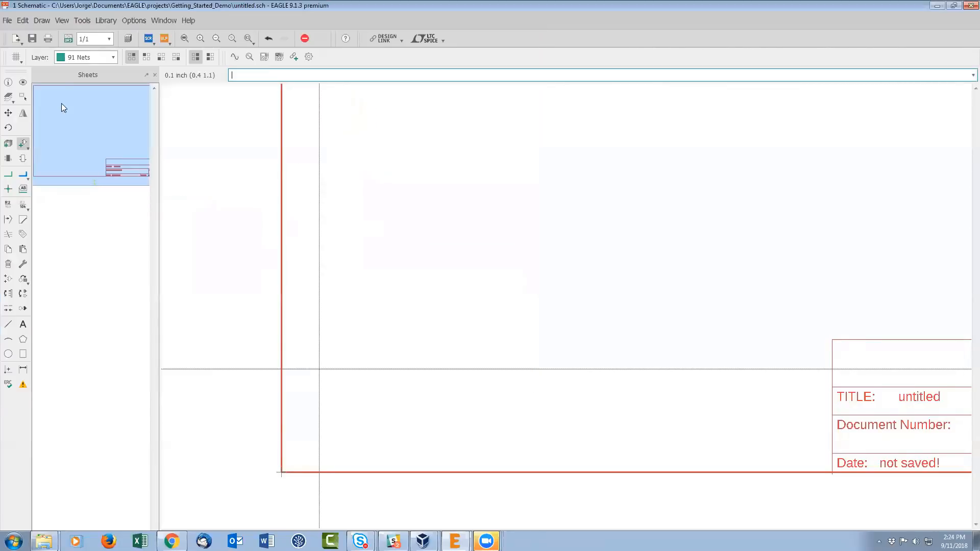
scroll(593, 203, "down", 3)
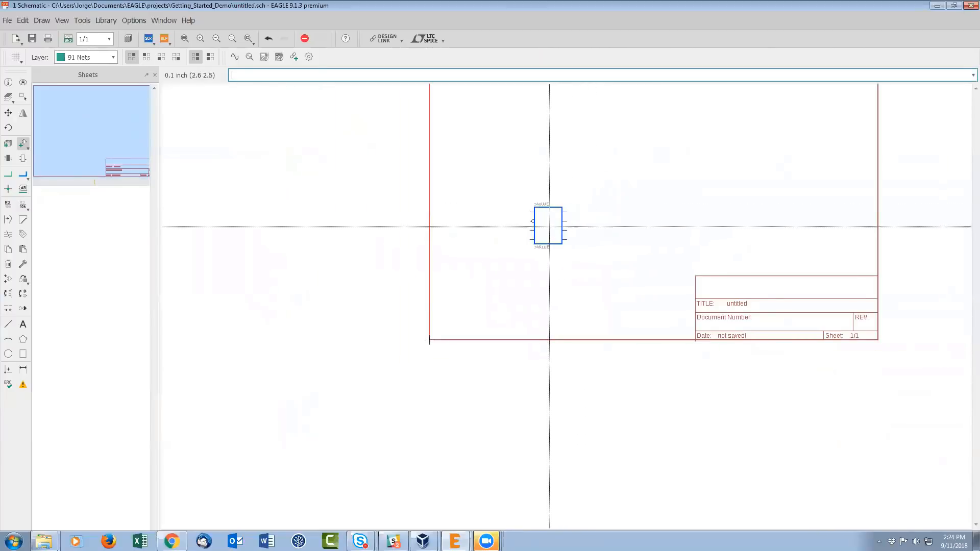
left_click(572, 169)
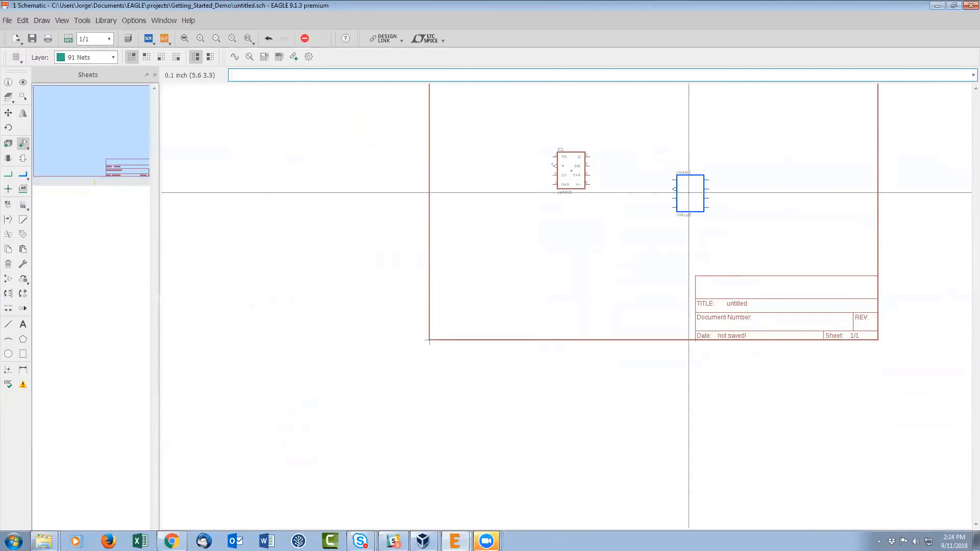
scroll(674, 185, "up", 4)
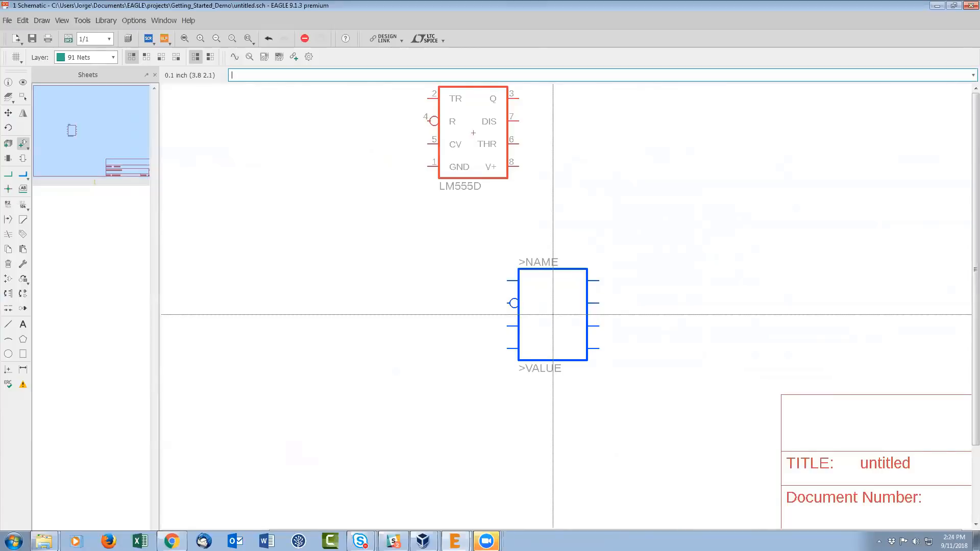
- Place four more LM555D timers around the open area to the right of and below the first timer, and end part placement
left_click(678, 190)
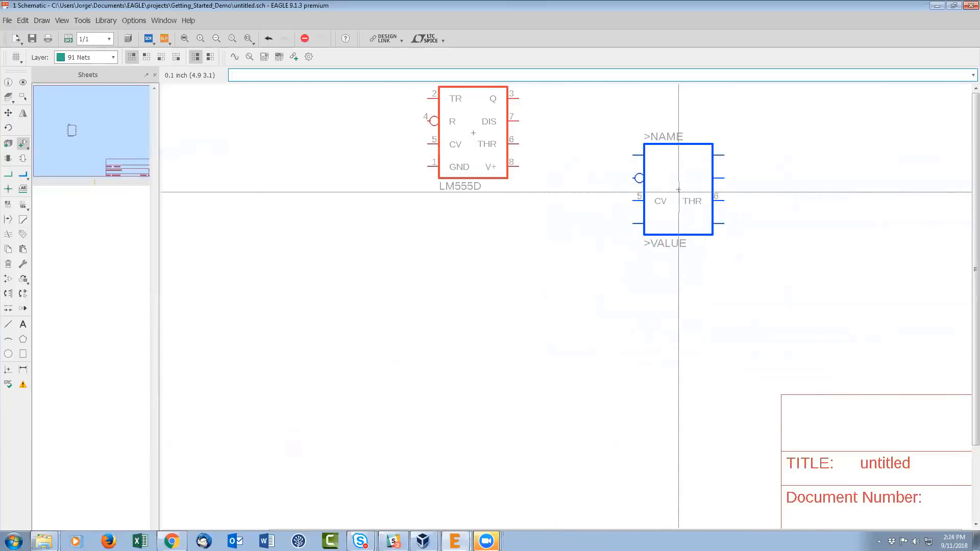
left_click(815, 258)
left_click(632, 338)
left_click(405, 361)
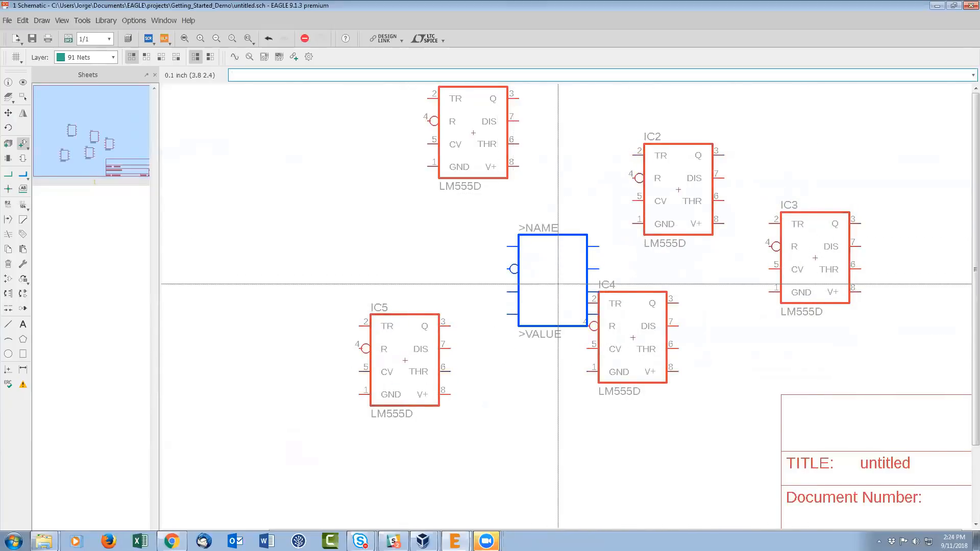
key("Escape")
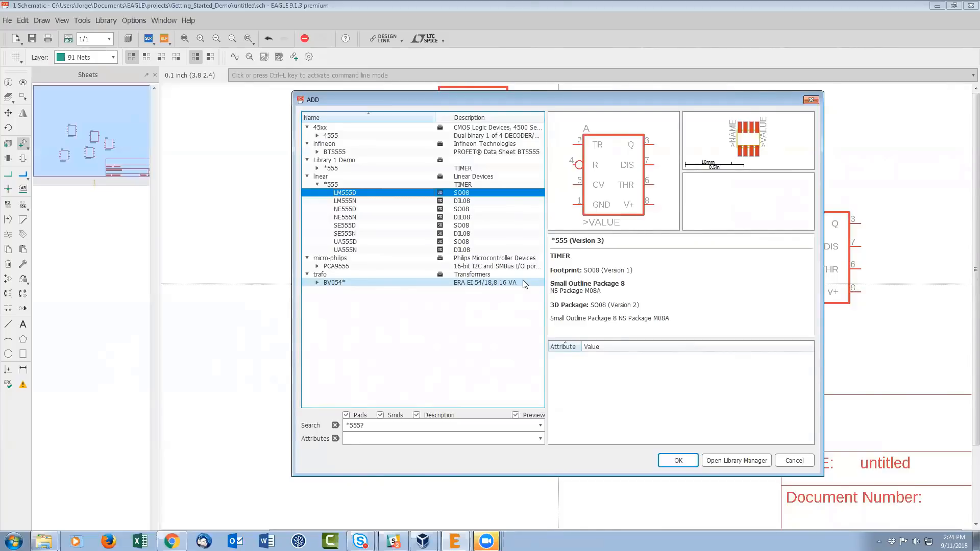
key("Escape")
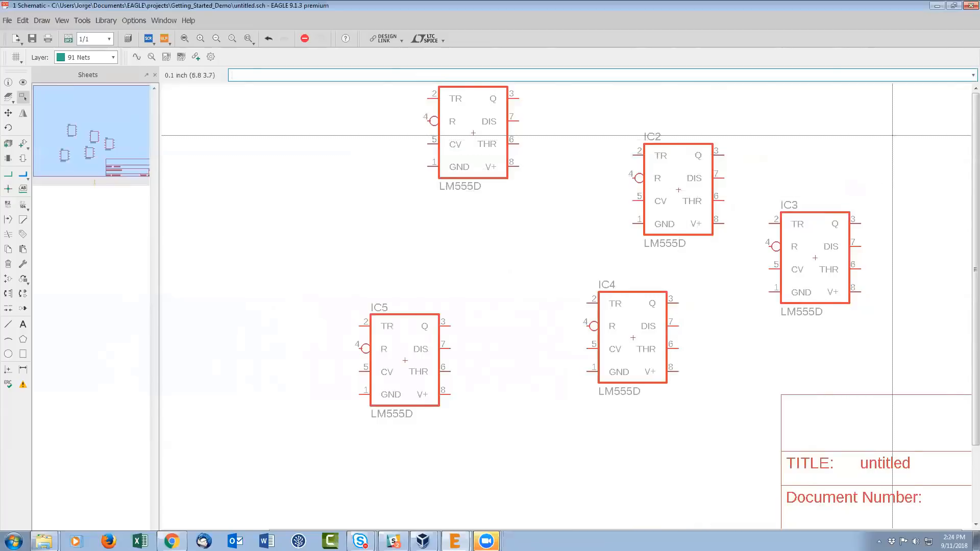
- Delete the four extra LM555D timers IC2, IC3, IC4 and IC5, keeping only the original one
left_click_drag(906, 120, 565, 373)
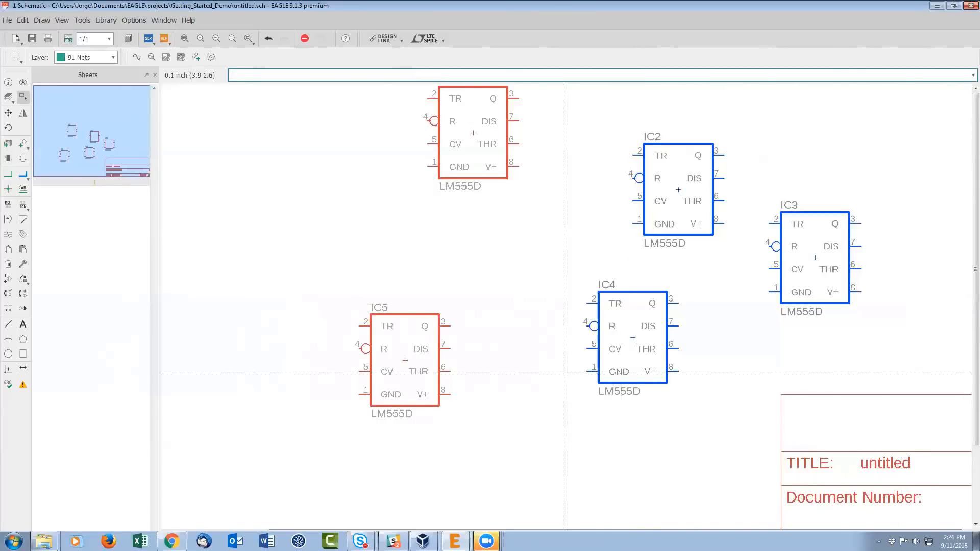
key("Delete")
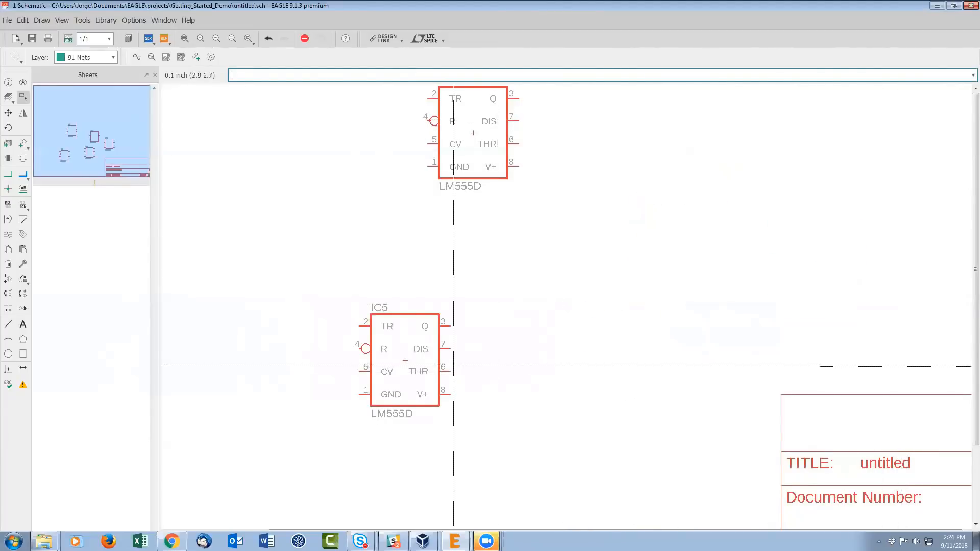
left_click_drag(477, 271, 272, 464)
key("Delete")
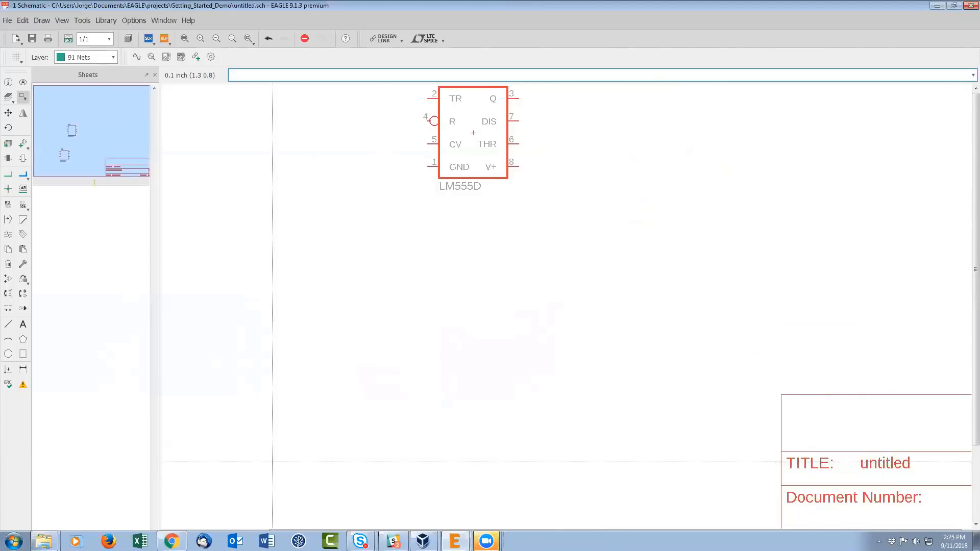
- Examine the remaining LM555D timer and its position within the drawing frame at different zoom levels
scroll(437, 398, "down", 2)
middle_click_drag(553, 345, 492, 439)
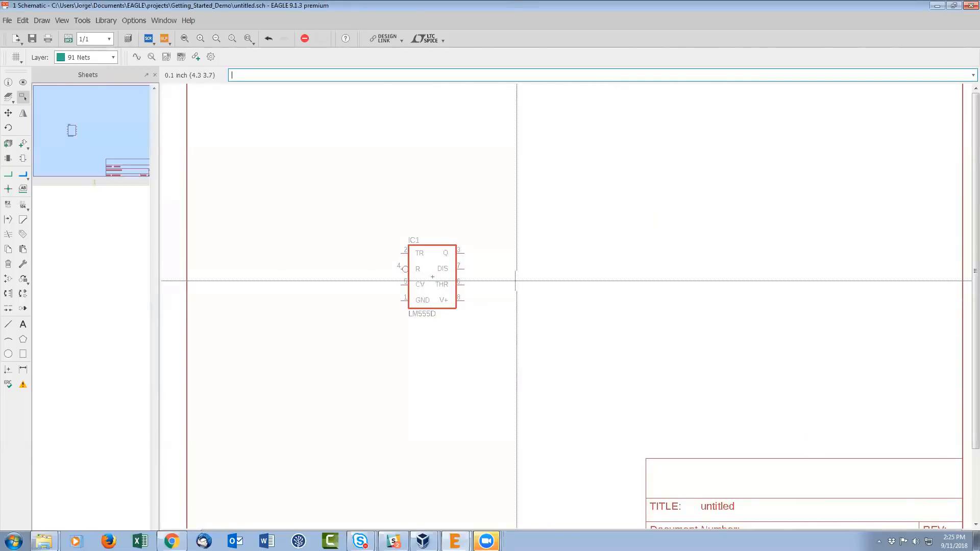
middle_click_drag(607, 260, 630, 254)
scroll(490, 278, "up", 5)
scroll(489, 278, "down", 6)
scroll(489, 278, "up", 5)
scroll(490, 278, "down", 5)
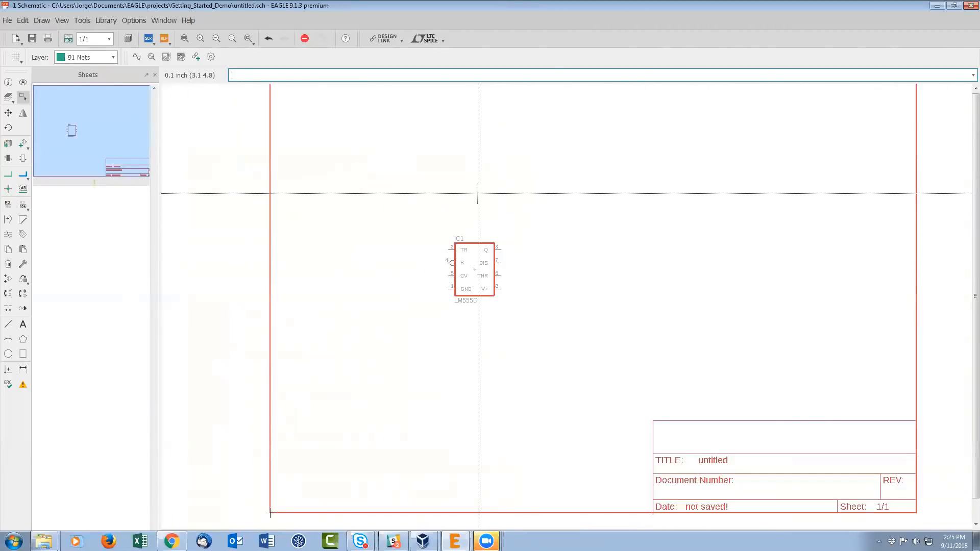
scroll(466, 204, "up", 2)
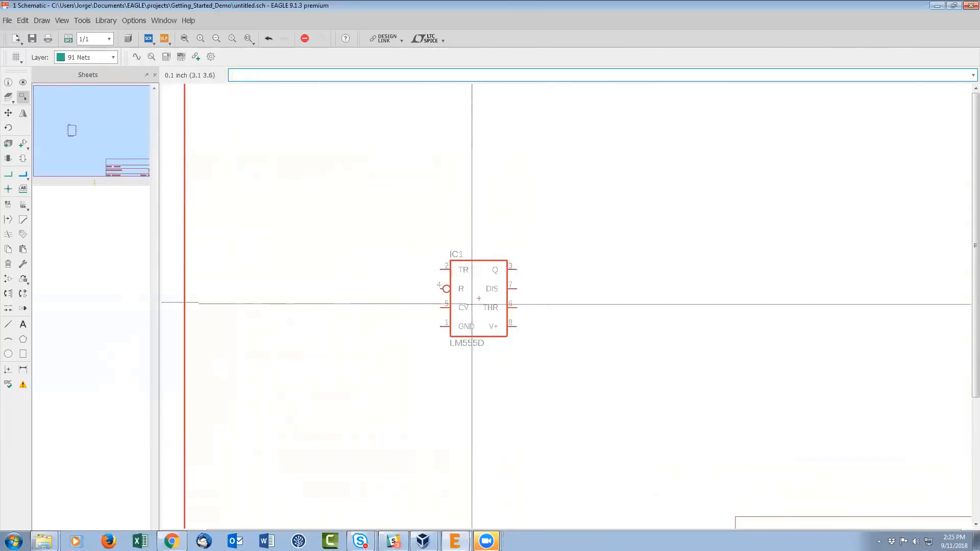
scroll(563, 314, "up", 1)
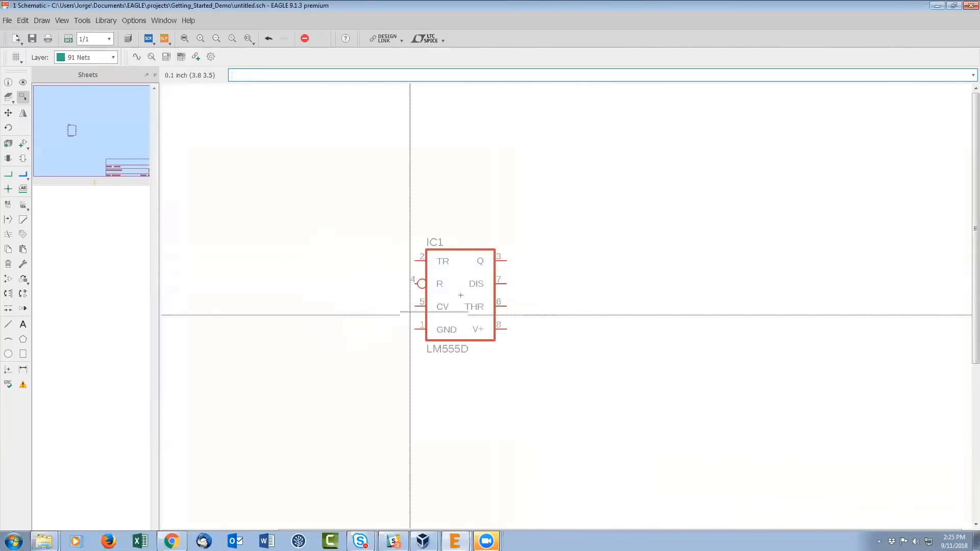
- Clear the part search and expand the American-symbol resistor R-US_ in the rcl library
left_click(26, 146)
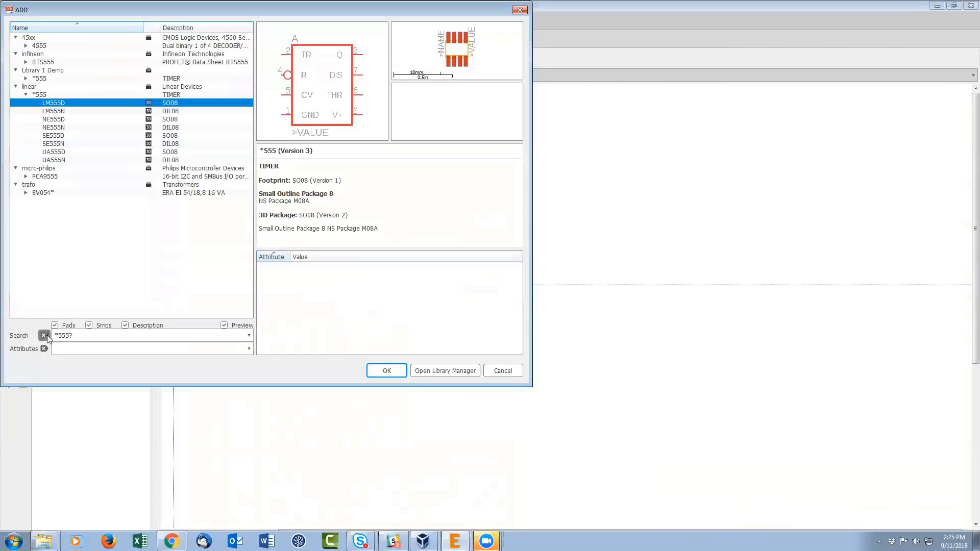
left_click(44, 336)
left_click(41, 153)
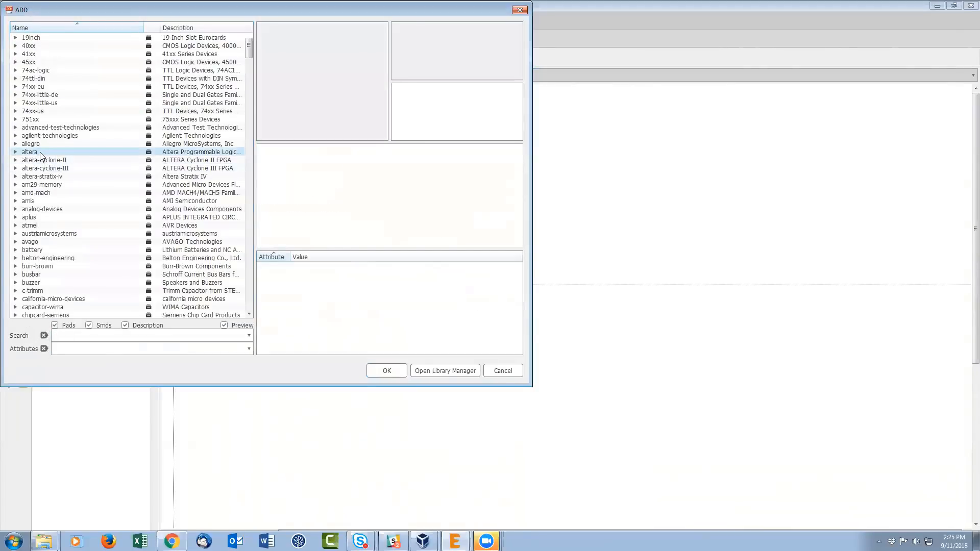
key("r")
scroll(67, 157, "down", 4)
left_click(15, 209)
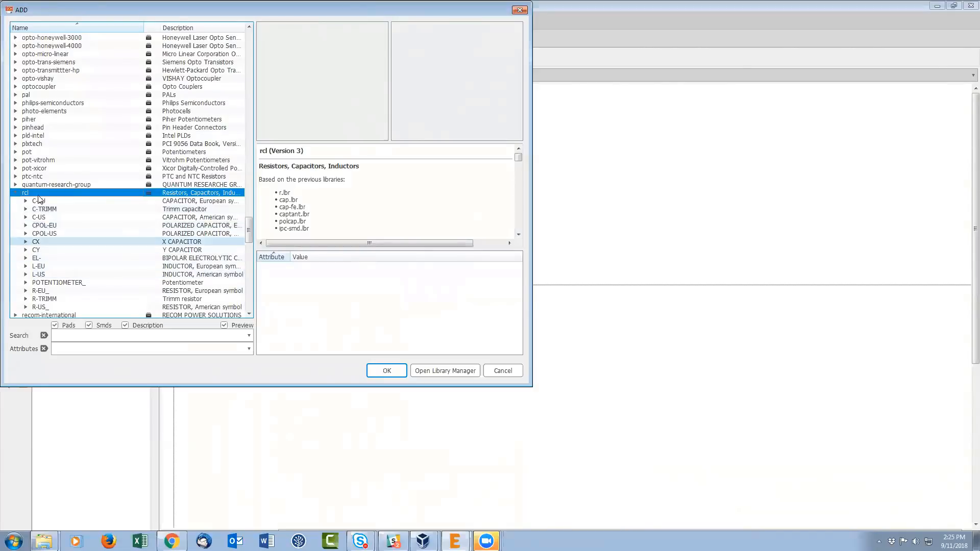
left_click(25, 306)
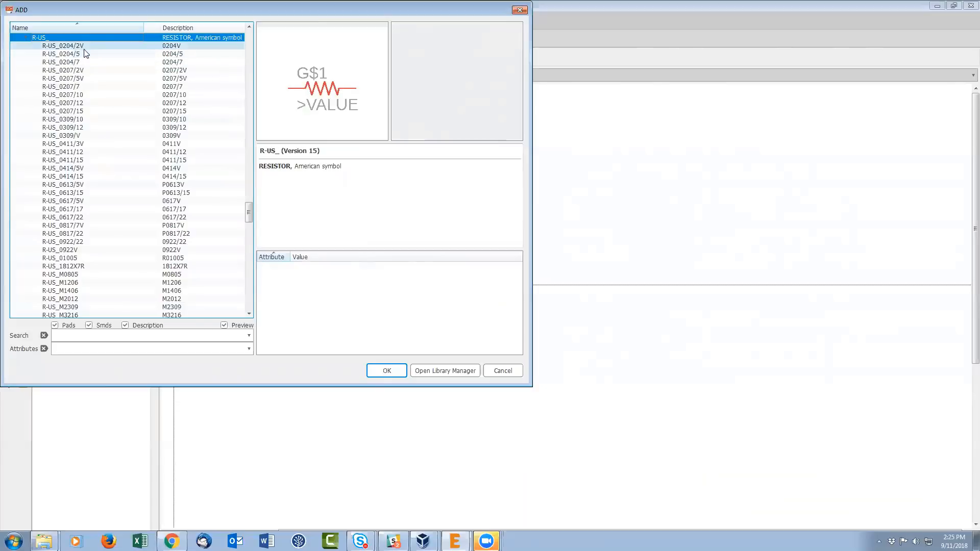
- Preview several through-hole footprint variants of the R-US_ resistor, including R-US_0617/22
scroll(69, 65, "down", 1)
left_click(71, 71)
left_click(70, 102)
left_click(69, 127)
left_click(74, 168)
left_click(76, 192)
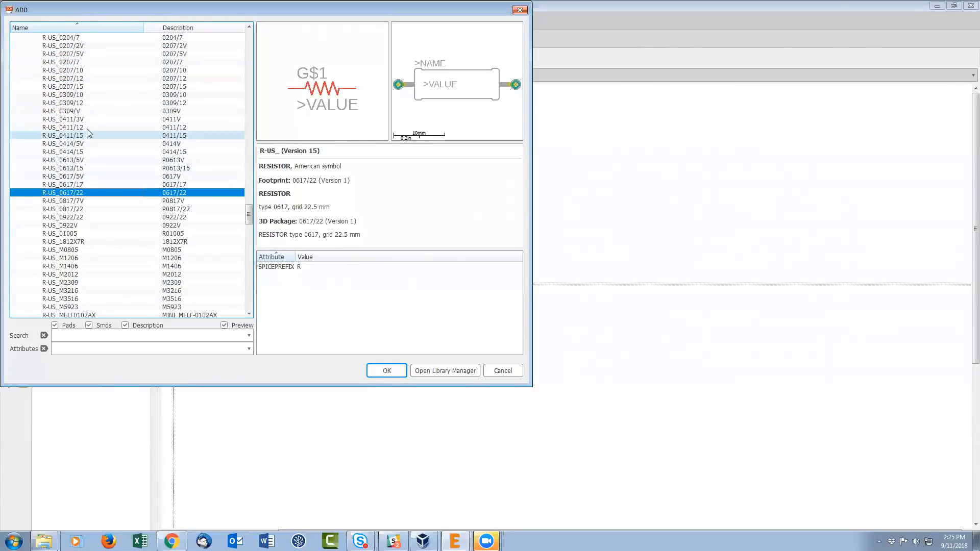
- Place three upright R-US_R0805 resistors: two stacked well to the timer's right and one beside the upper one, nearer the timer
scroll(119, 205, "down", 2)
scroll(118, 206, "down", 4)
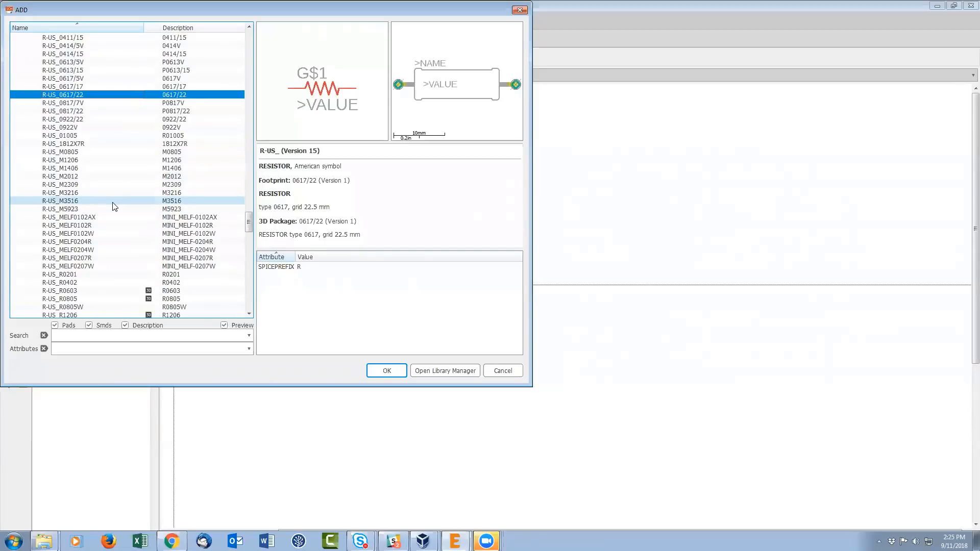
left_click(104, 251)
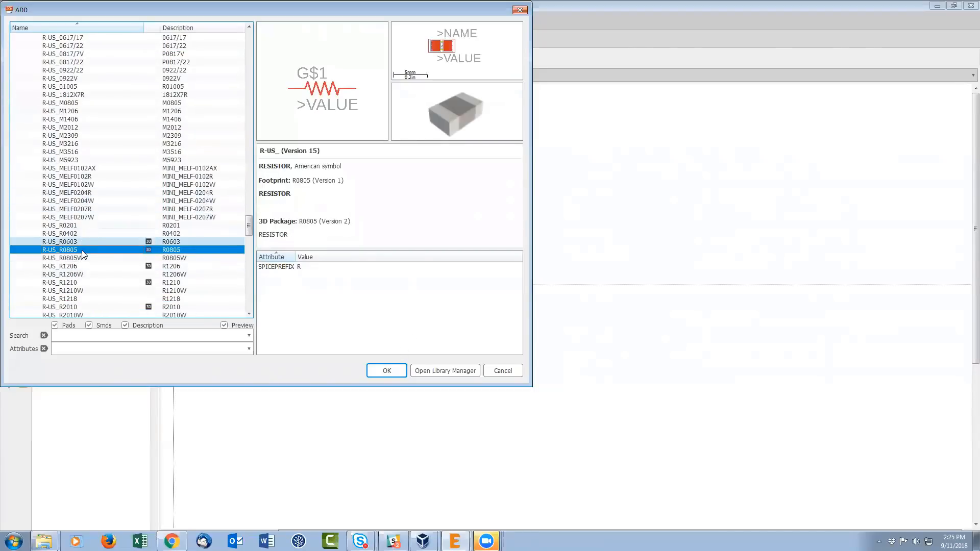
left_click(401, 374)
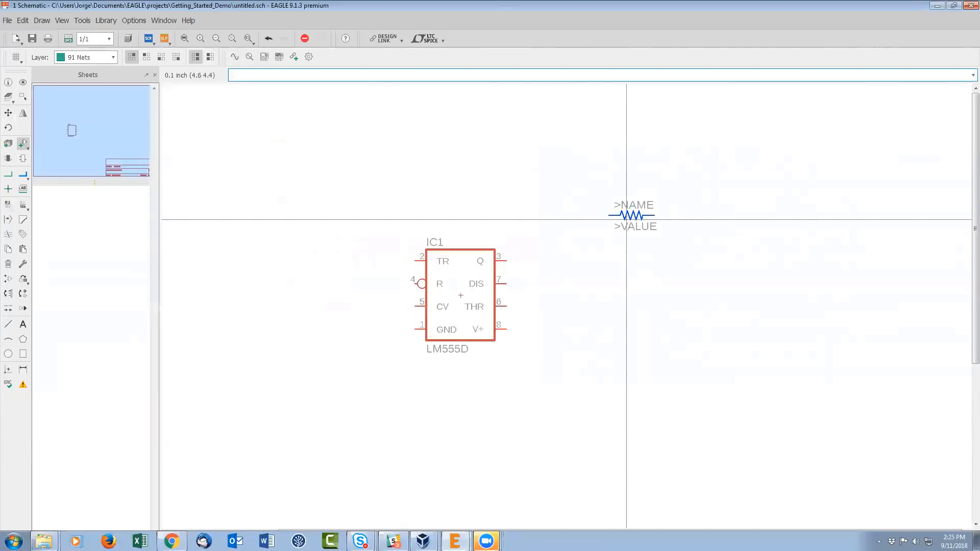
right_click(591, 215)
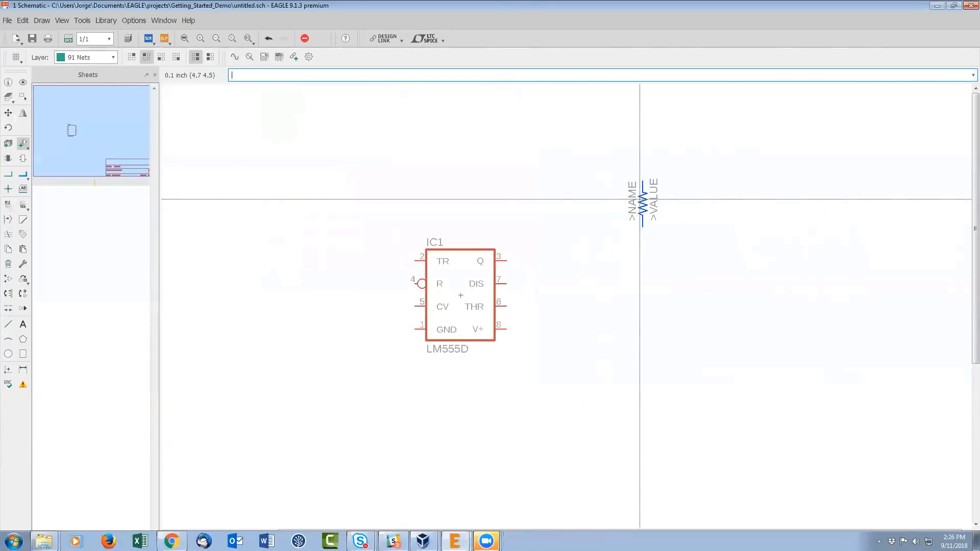
left_click(639, 199)
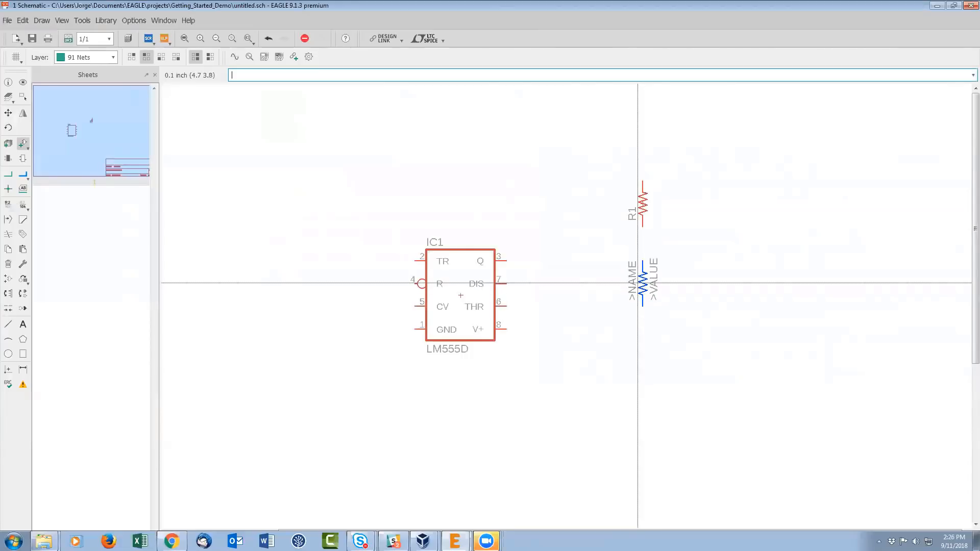
left_click(637, 283)
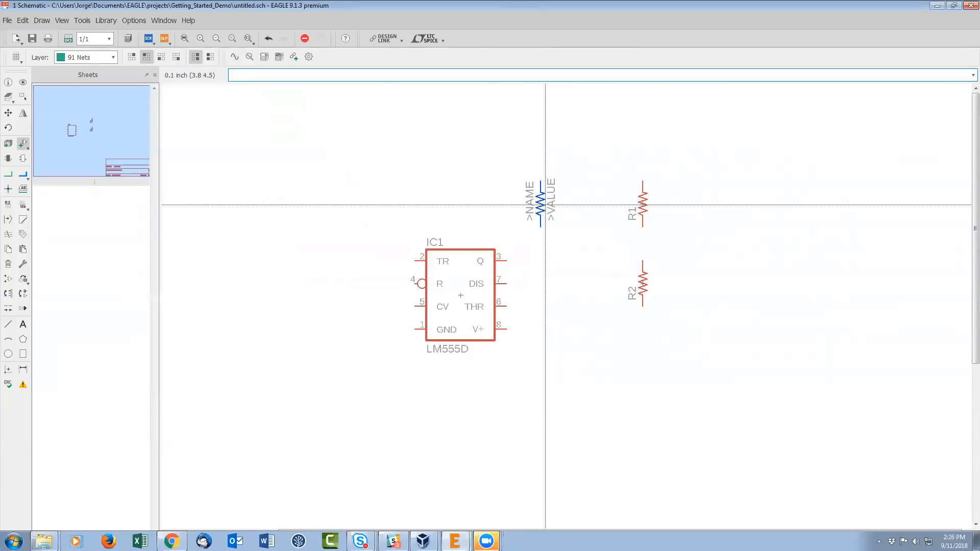
left_click(552, 204)
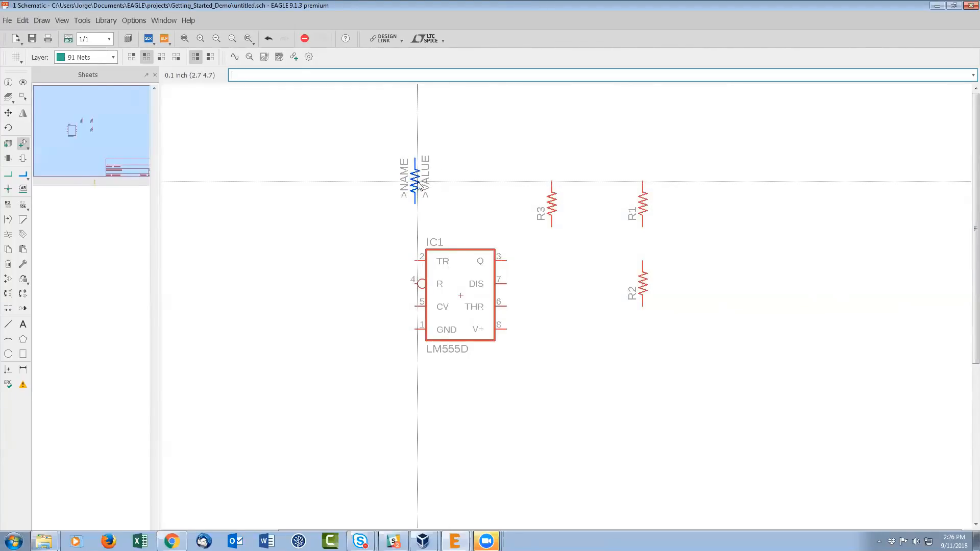
key("Escape")
- Choose the American-symbol capacitor C-USC0805 from the C-US group of the rcl library for placement
scroll(138, 220, "up", 15)
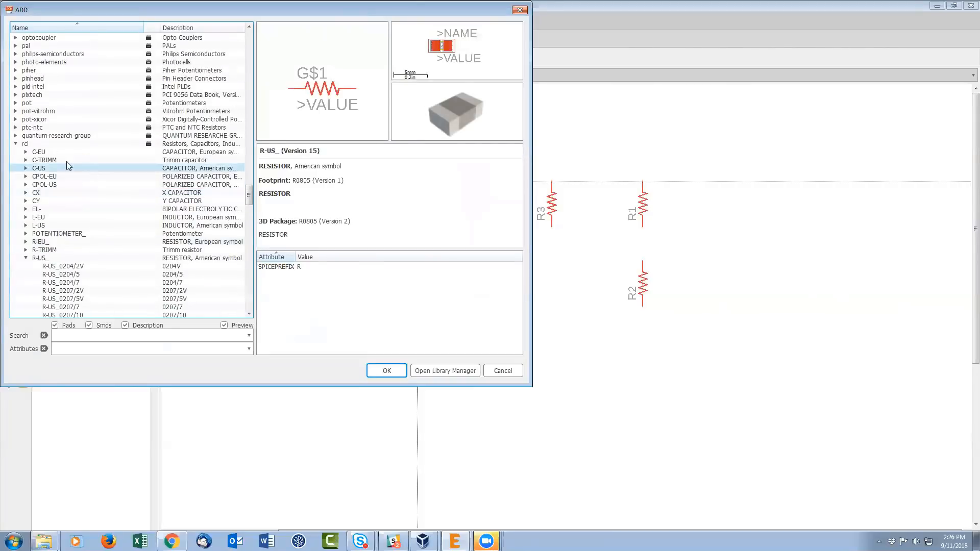
left_click(25, 168)
scroll(114, 155, "down", 10)
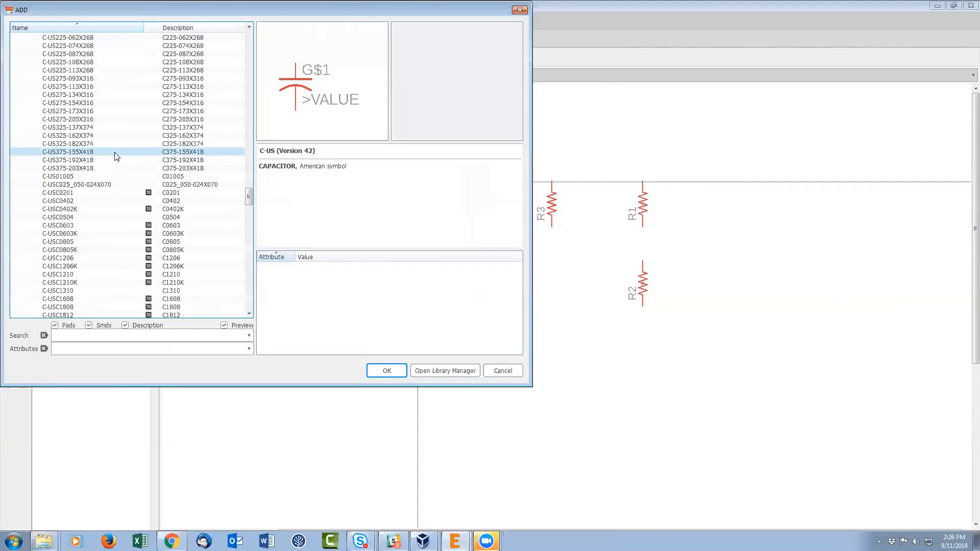
scroll(114, 155, "down", 4)
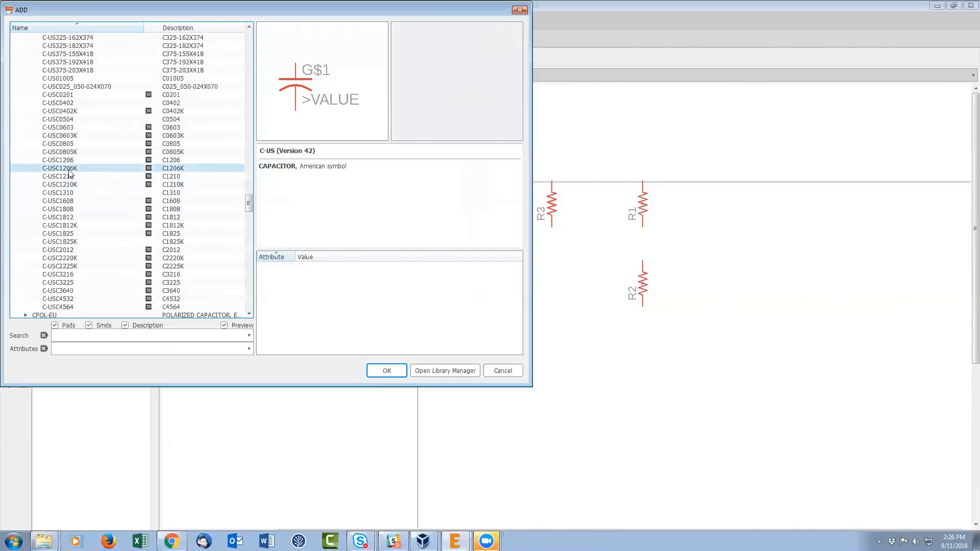
left_click(70, 145)
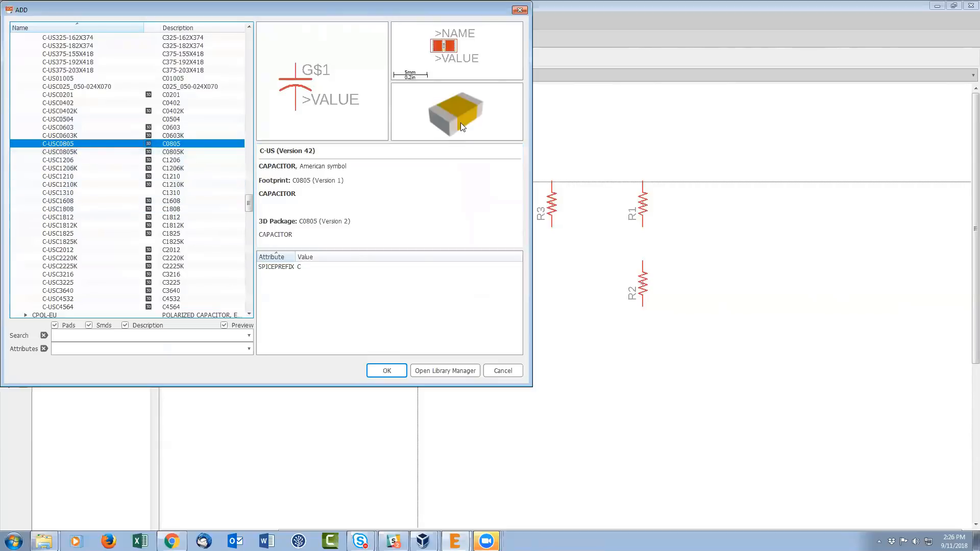
left_click(387, 370)
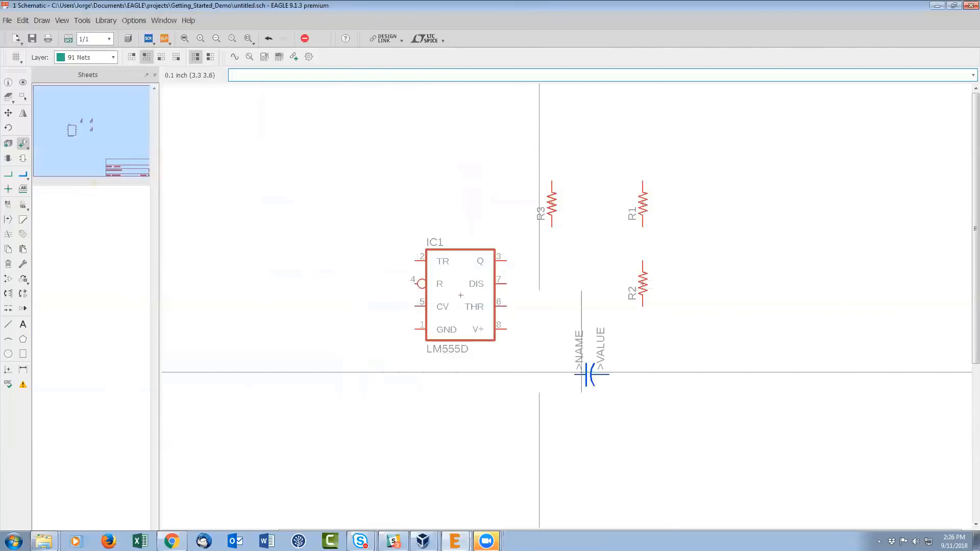
- Place one C-USC0805 capacitor below resistor R2, rotated so its pins run vertically
right_click(646, 399)
right_click(644, 399)
right_click(645, 400)
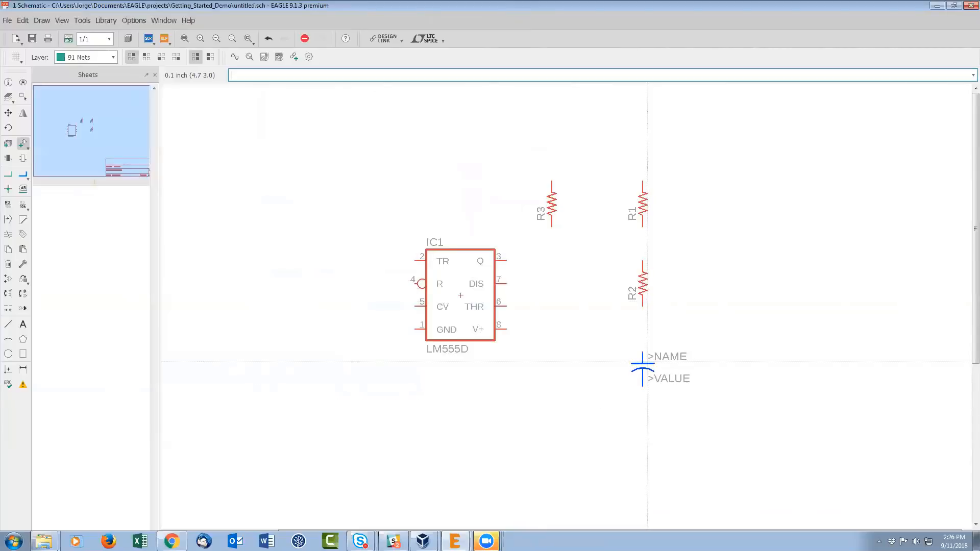
left_click(645, 379)
- Place two more C-USC0805 capacitors with horizontal pins, one below the timer and one to the left of its CV pin
right_click(452, 384)
right_click(453, 385)
right_click(453, 385)
left_click(474, 380)
left_click(371, 307)
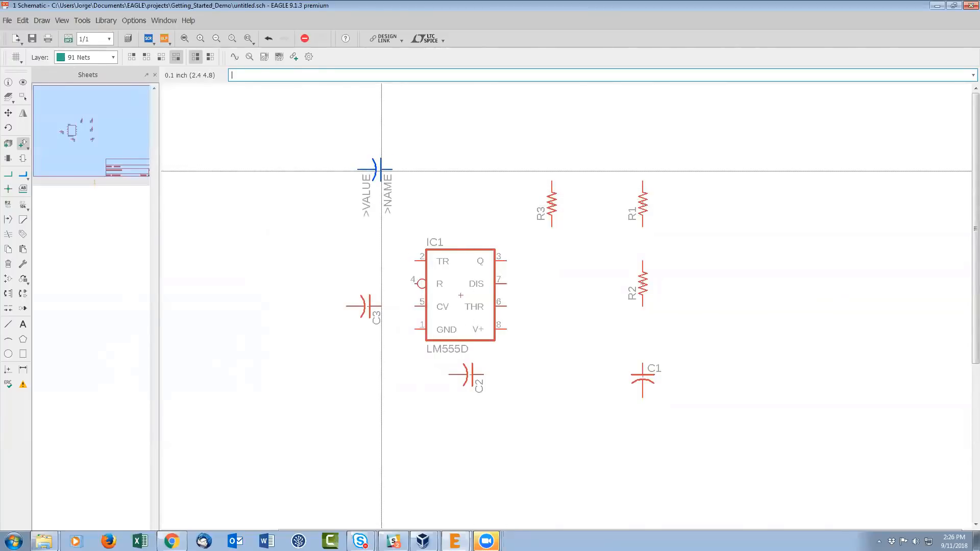
key("Escape")
- Collapse the expanded C-US and R-US_ groups and the rcl library in the part list
scroll(125, 159, "up", 10)
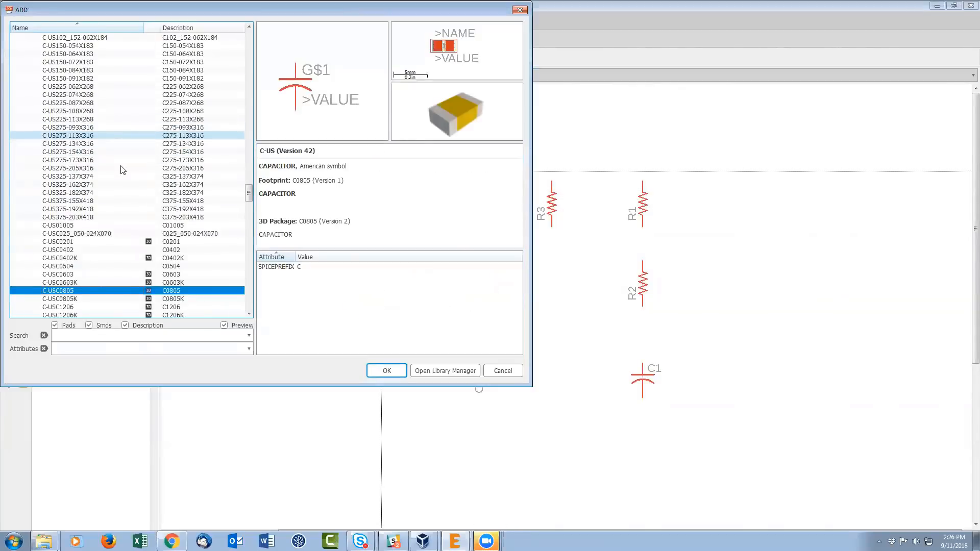
scroll(120, 168, "up", 8)
left_click(26, 136)
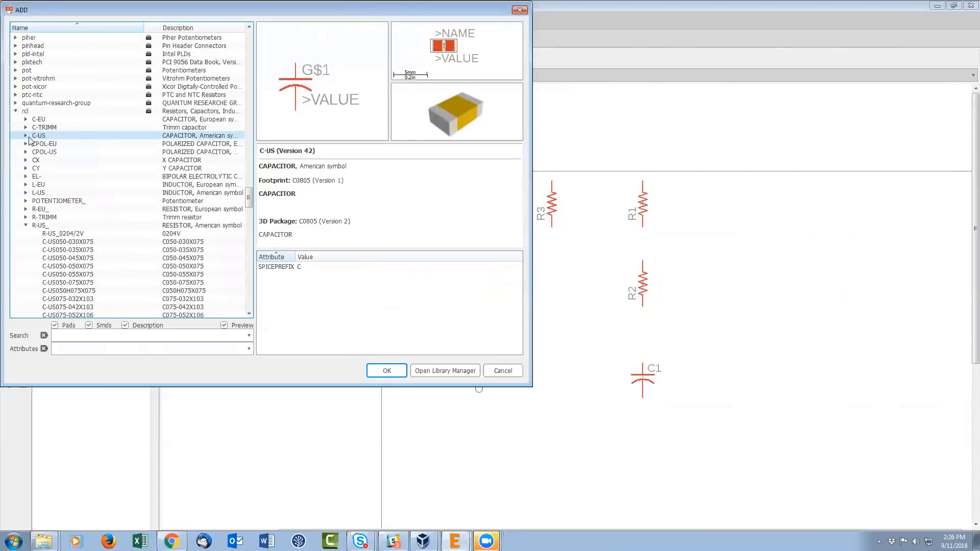
scroll(80, 139, "down", 1)
left_click(26, 201)
scroll(92, 191, "up", 2)
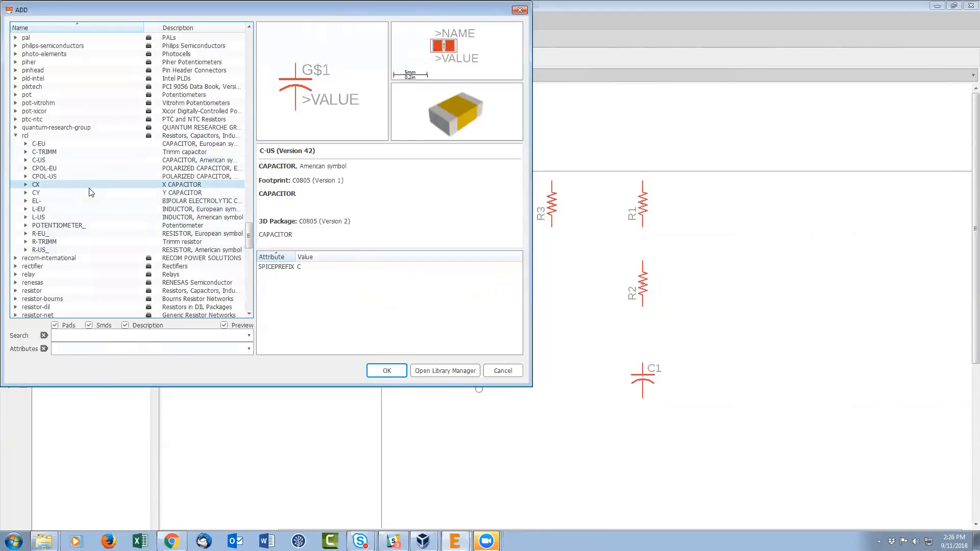
left_click(16, 135)
- Choose the 5 mm LED device LED5MM from the LED group of the led library for placement
scroll(69, 169, "up", 4)
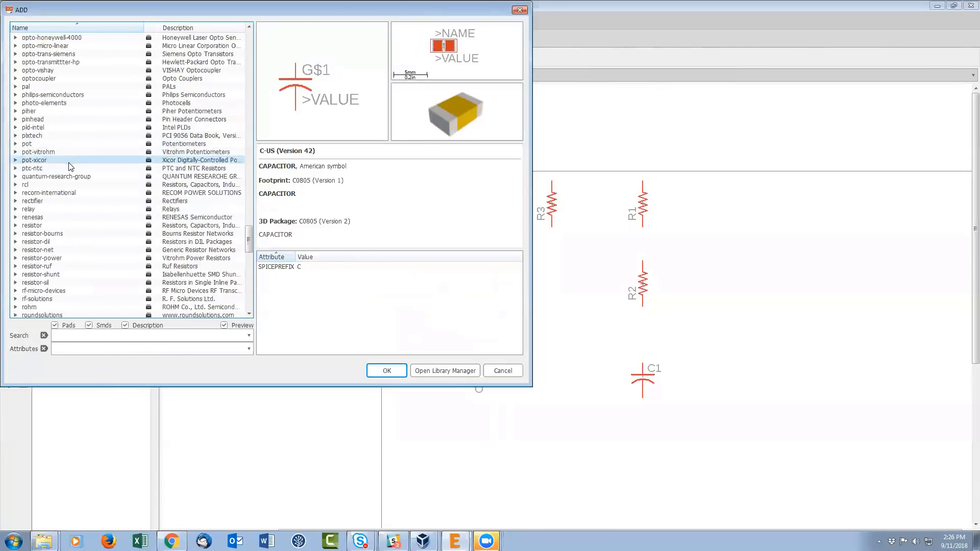
scroll(69, 168, "up", 13)
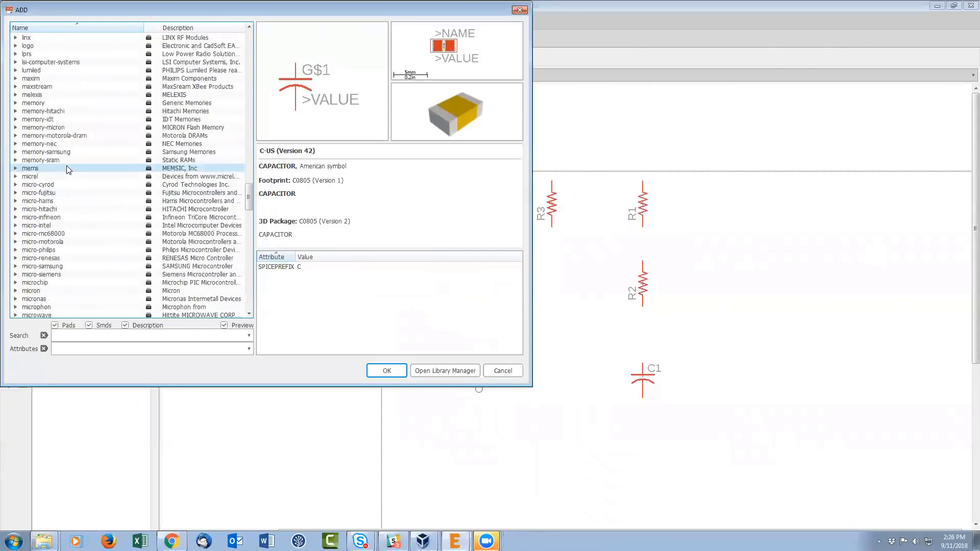
scroll(73, 116, "up", 2)
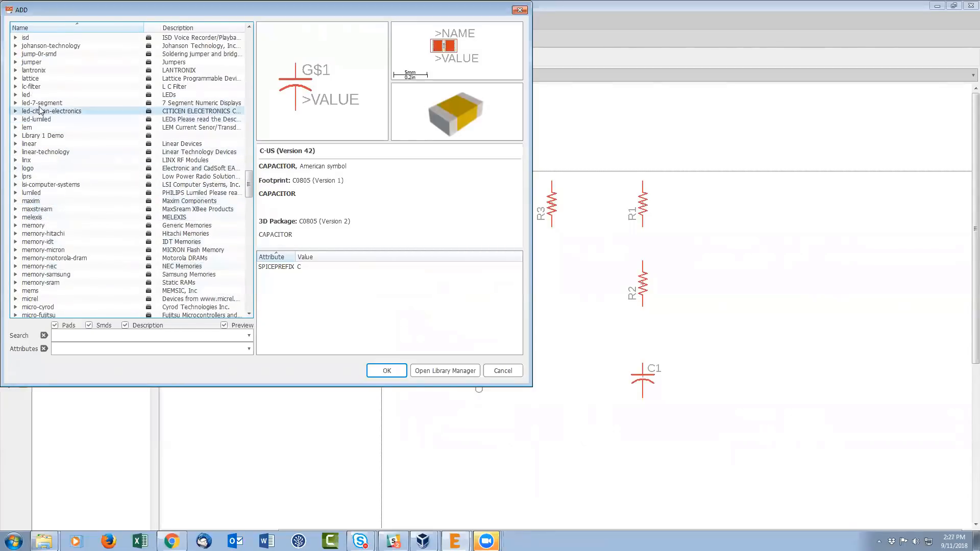
left_click(16, 95)
scroll(116, 111, "up", 1)
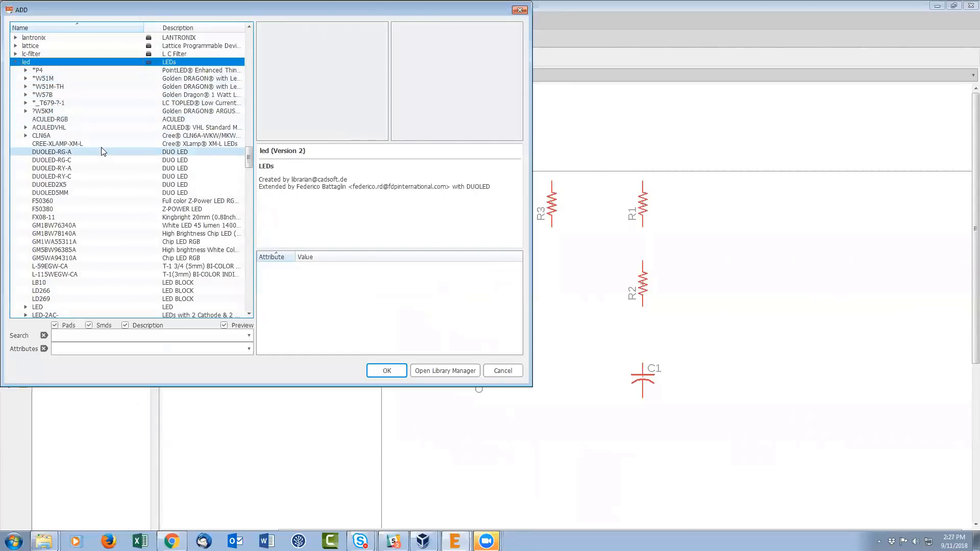
scroll(68, 184, "down", 2)
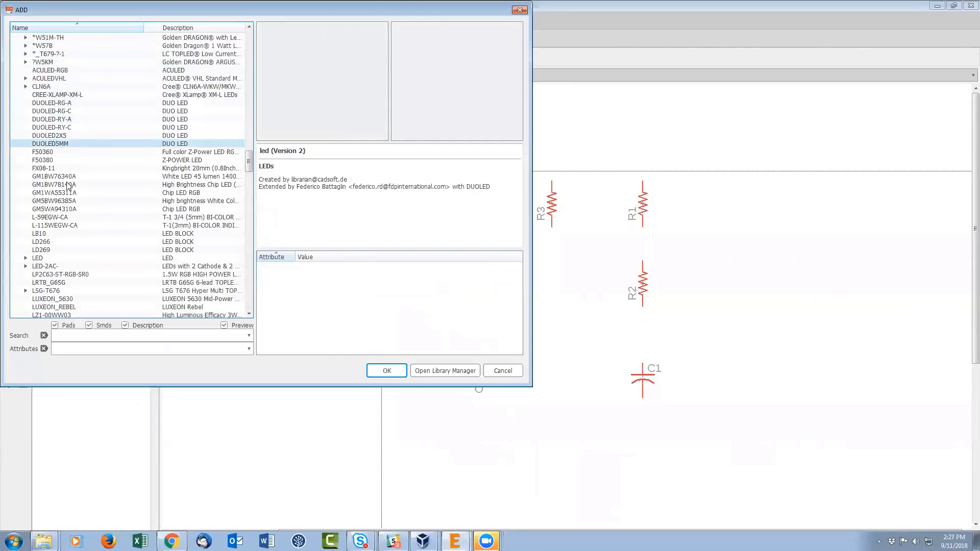
left_click(25, 258)
left_click(117, 78)
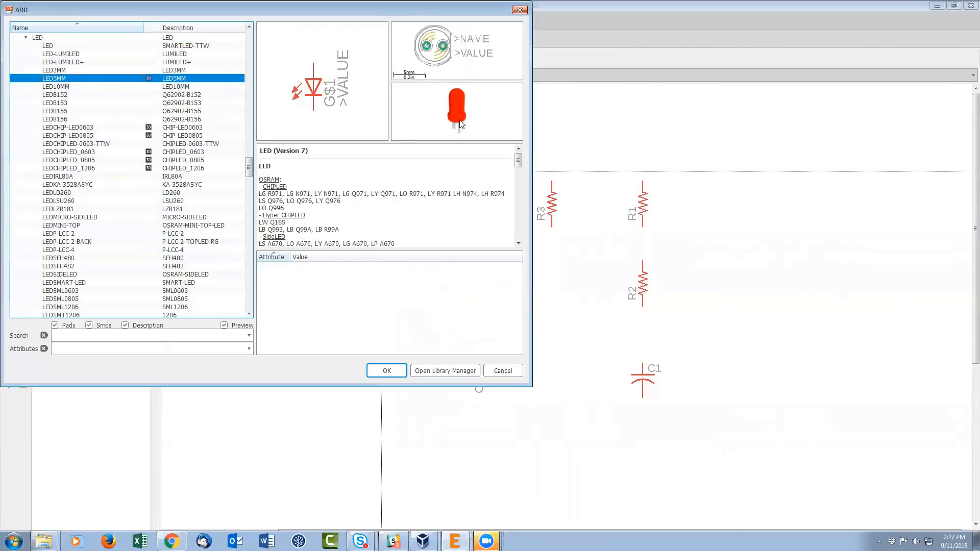
left_click(388, 370)
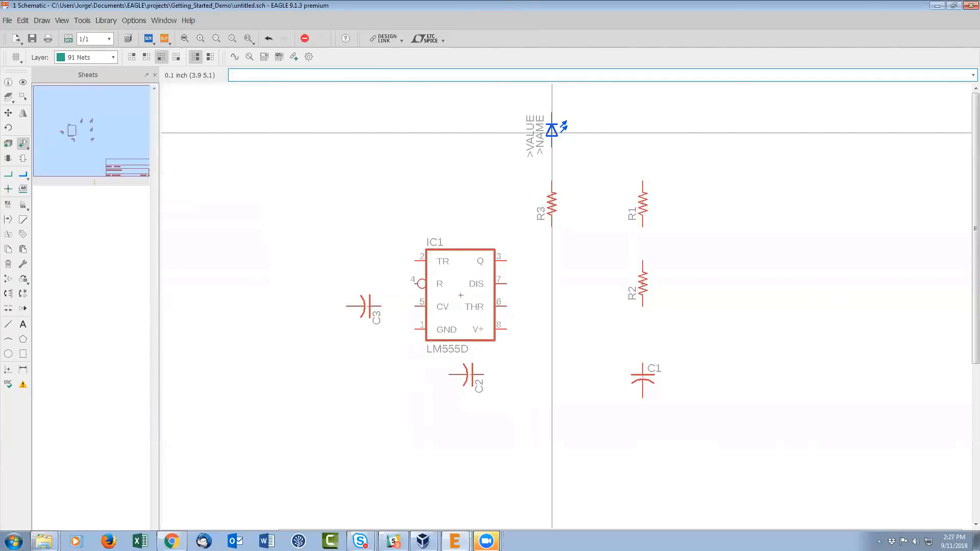
- Place one upright LED directly above resistor R3 and finish adding parts
left_click(551, 156)
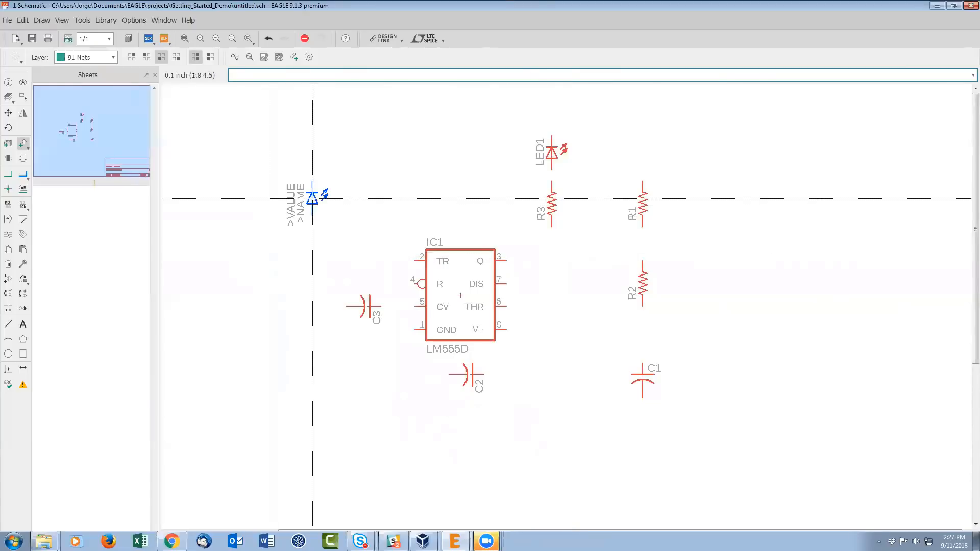
key("Escape")
key("Escape")
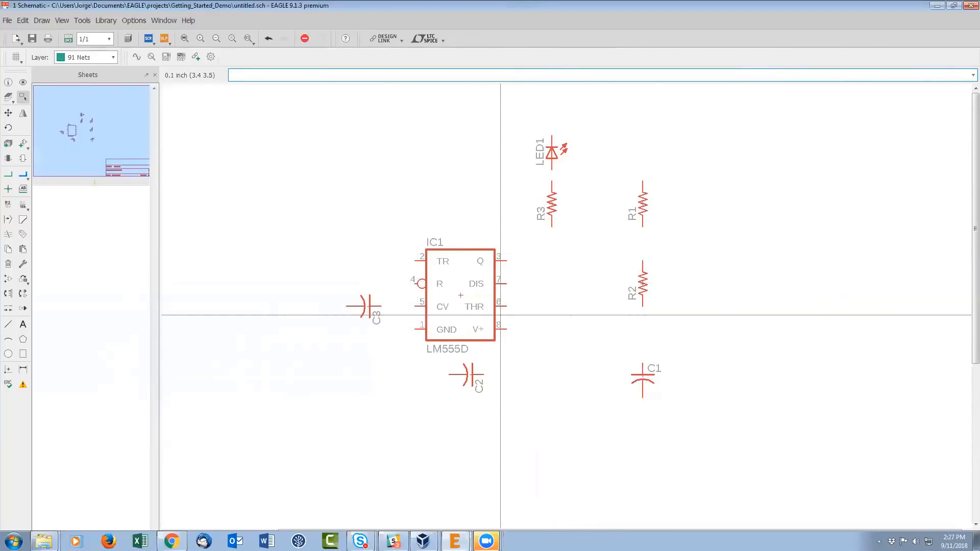
- Draw a net from the timer's Q pin to the lower pin of resistor R3
left_click(5, 177)
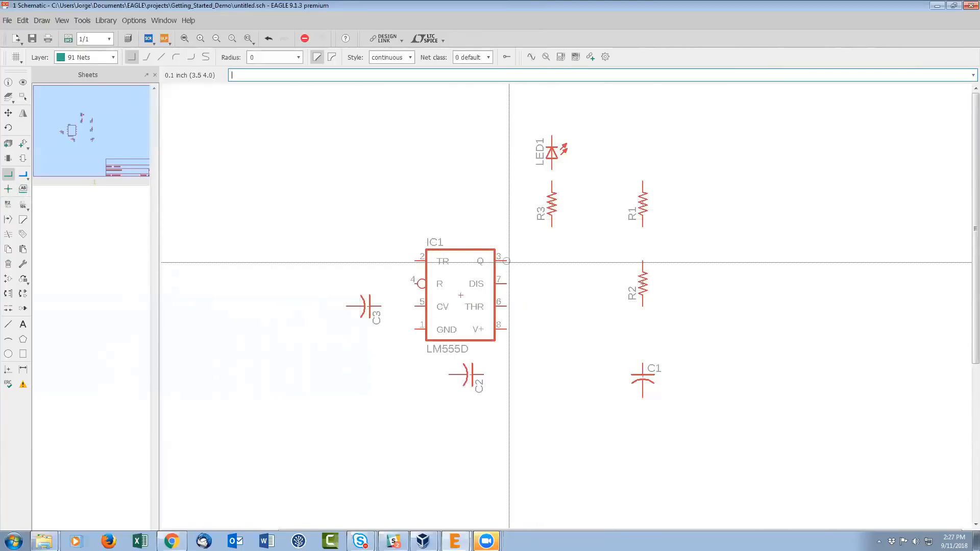
scroll(525, 262, "up", 5)
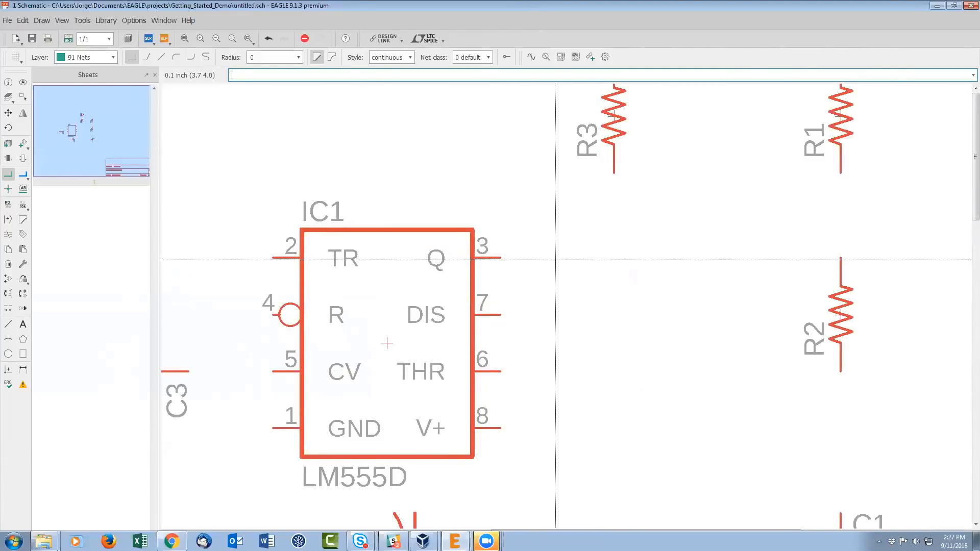
left_click(500, 257)
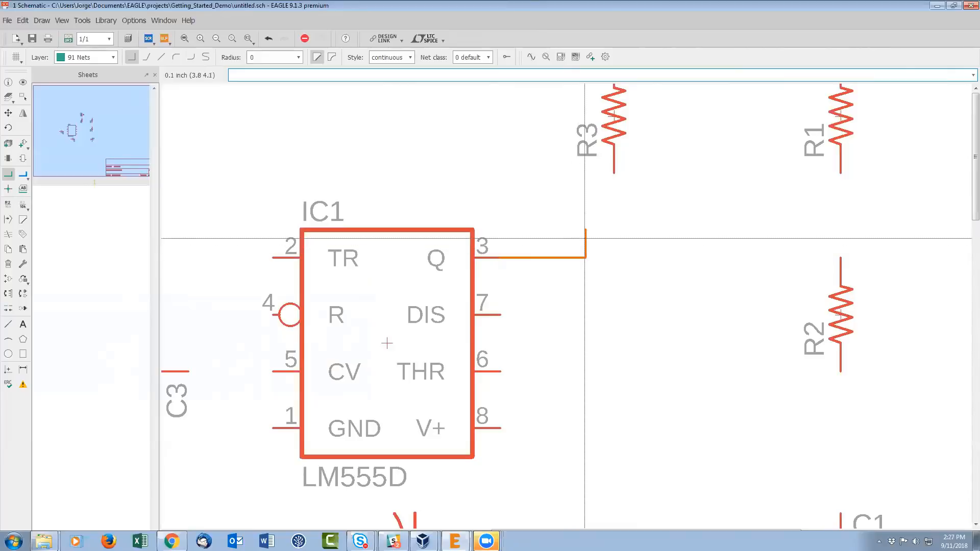
left_click(612, 175)
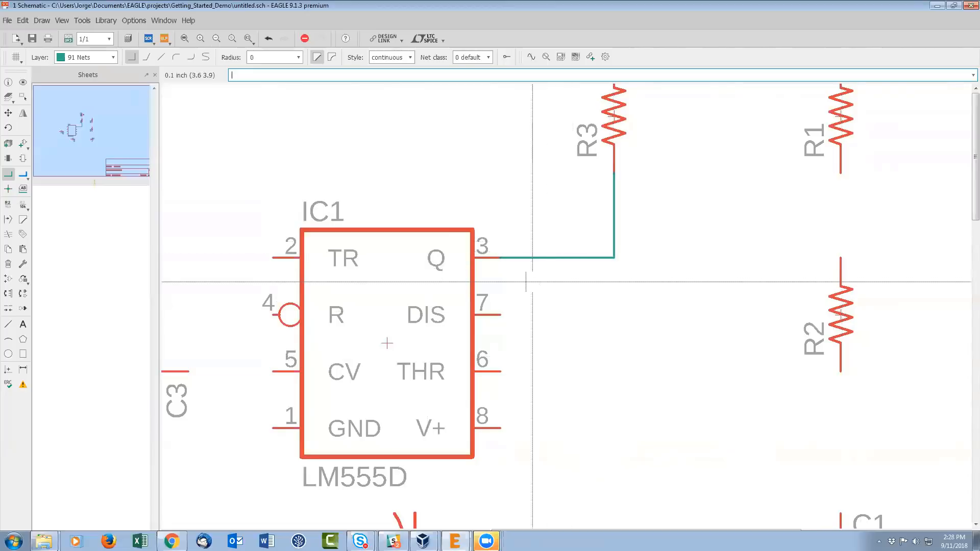
- Wire R1, R2 and C1 in series and connect the timer's DIS pin to the node between R1 and R2
left_click(840, 173)
left_click(840, 258)
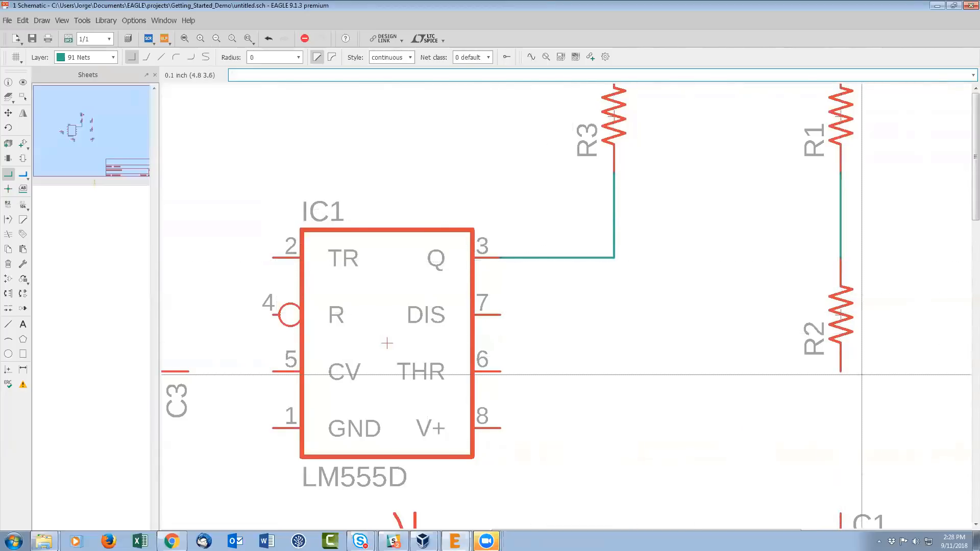
left_click(840, 372)
left_click(840, 512)
left_click(500, 315)
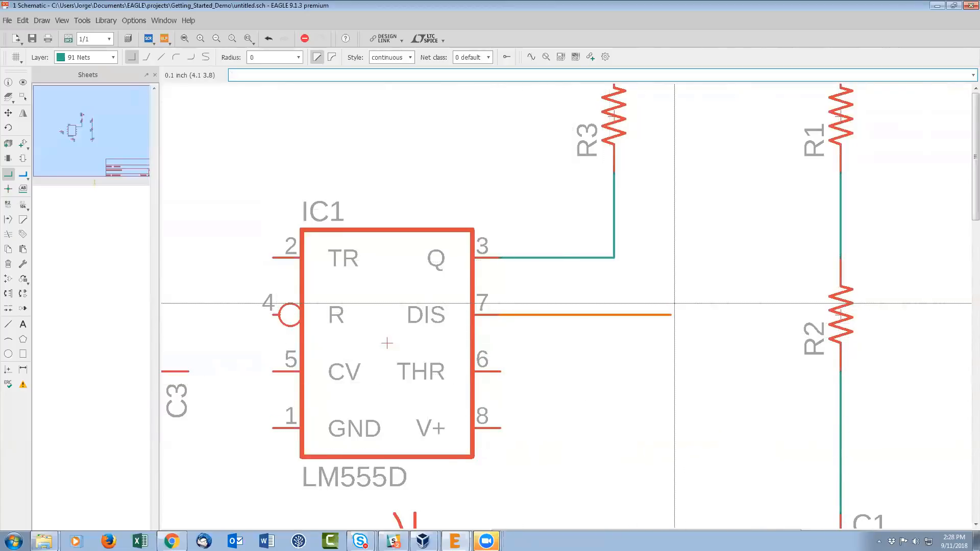
left_click(756, 230)
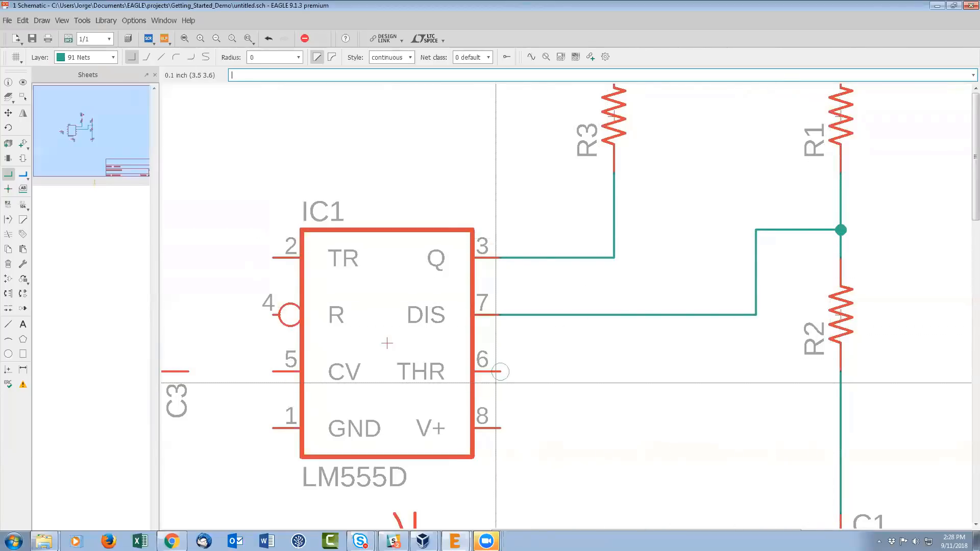
- Wire the THR pin to the node between R2 and C1, and route the TR pin over the timer to the THR net
left_click(500, 372)
left_click(756, 427)
left_click(833, 435)
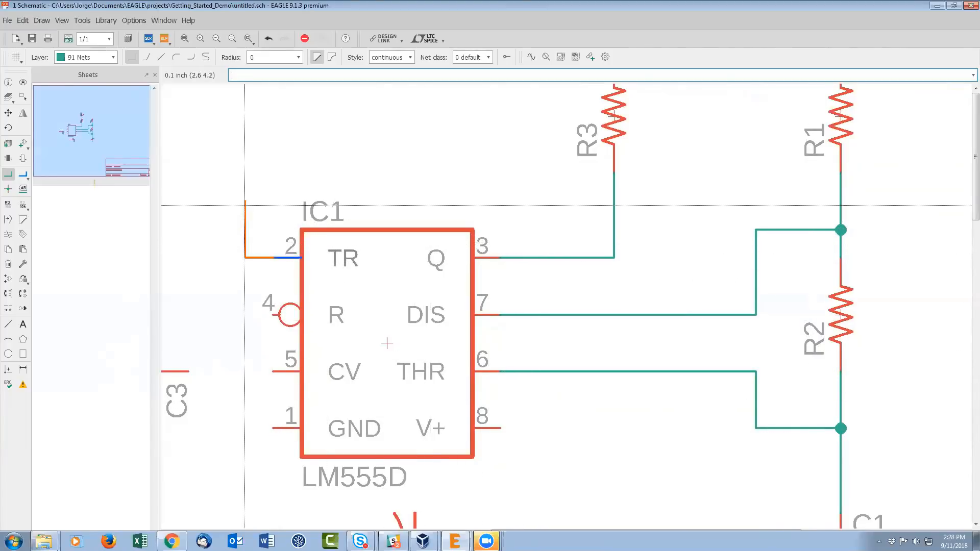
left_click(245, 173)
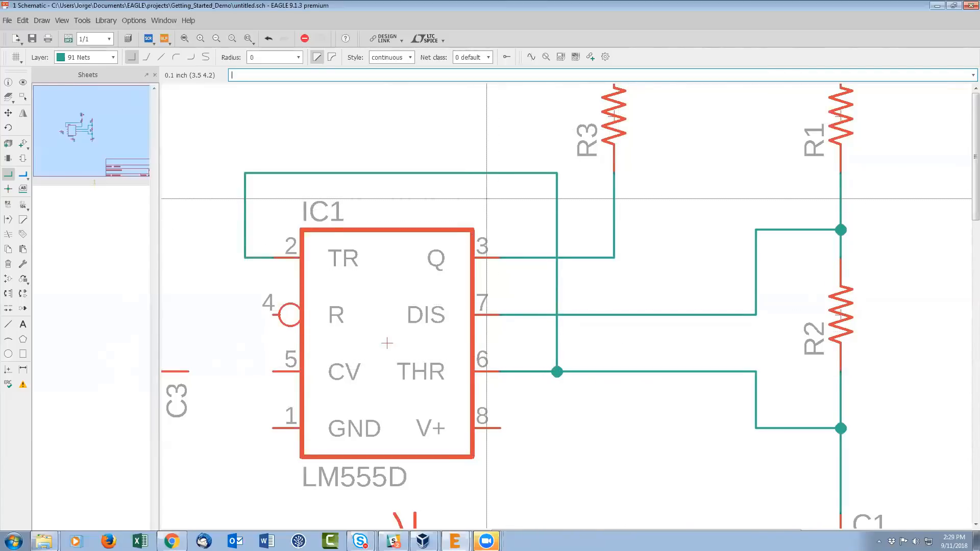
- Wire C2 between the timer's V+ and GND pins, and connect C3 to the CV pin
scroll(479, 204, "down", 2)
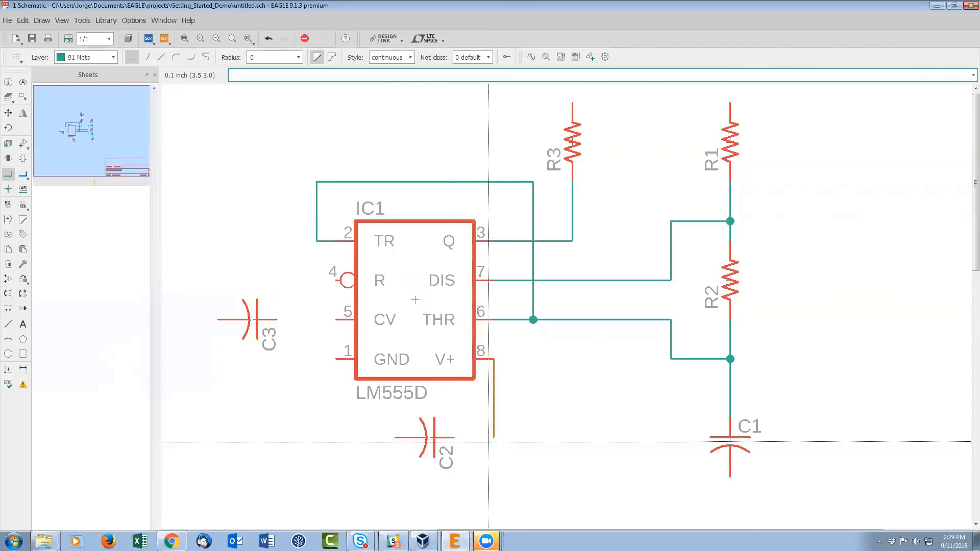
left_click(454, 437)
left_click(395, 437)
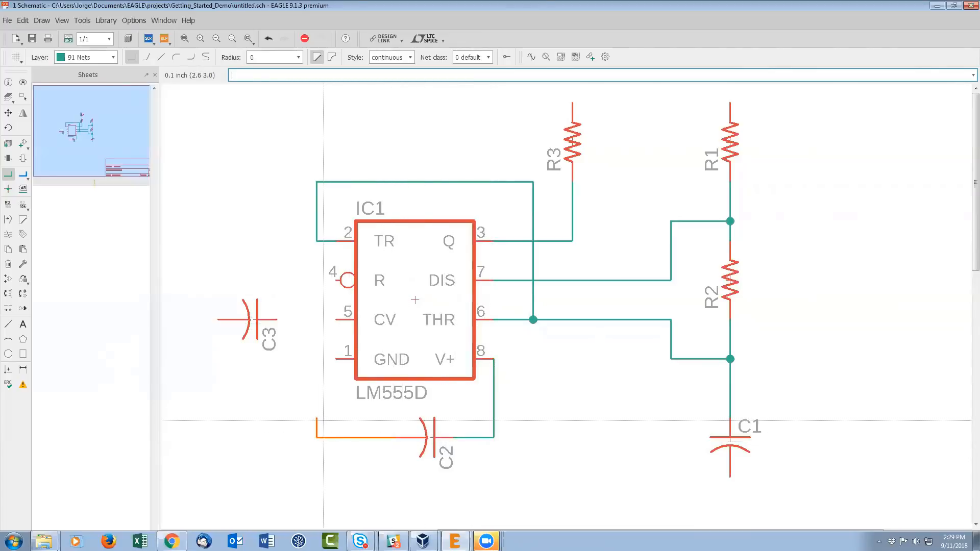
left_click(276, 319)
left_click(335, 319)
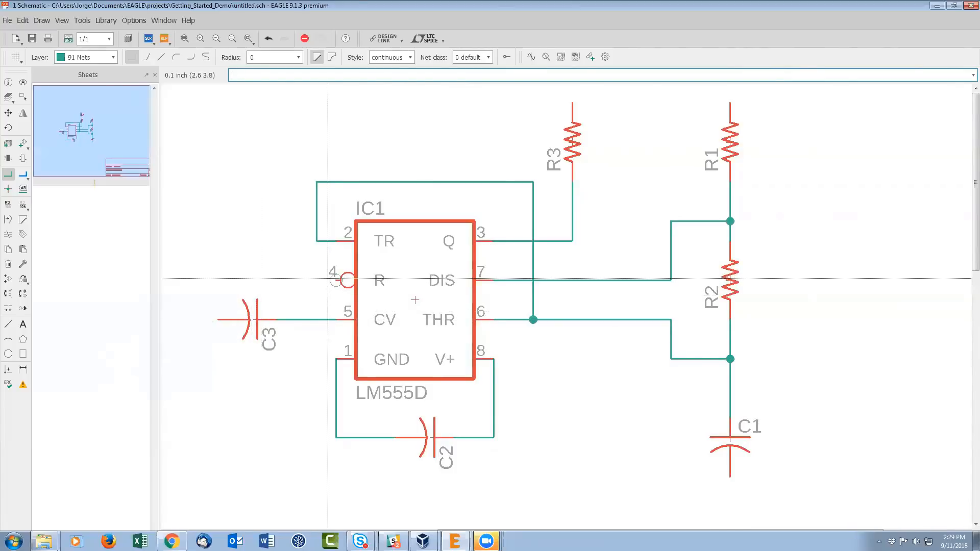
- Route the timer's R pin around beneath C2 to the V+ net, and connect LED1 to R3
left_click(337, 280)
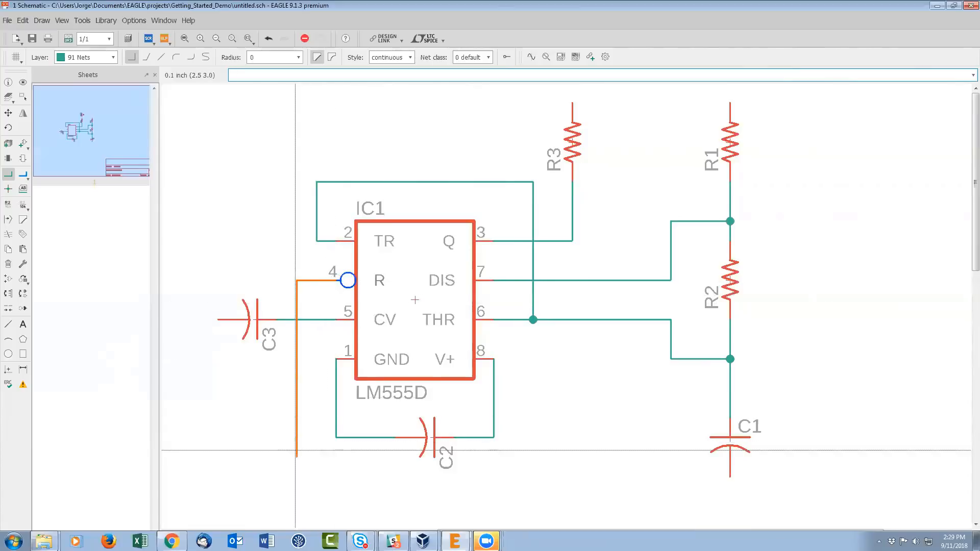
left_click(297, 496)
left_click(493, 439)
scroll(495, 319, "down", 2)
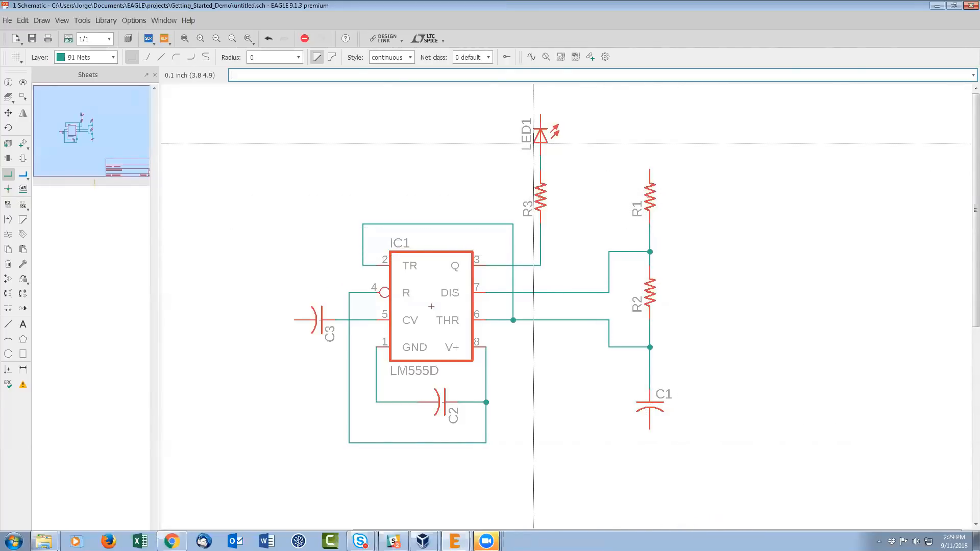
- Choose the +5V supply symbol from the supply1 library for placement
left_click(21, 148)
left_click_drag(249, 170, 249, 135)
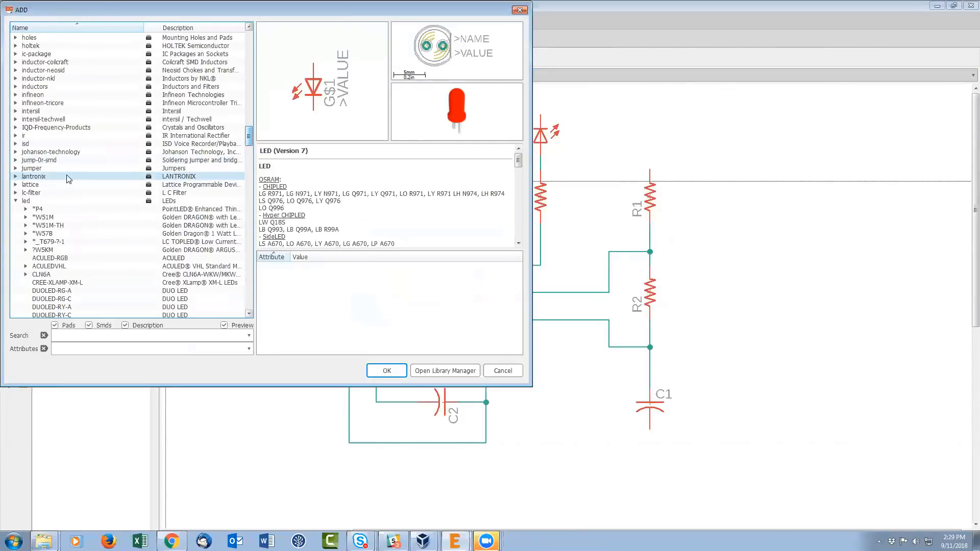
left_click(15, 200)
scroll(62, 192, "down", 7)
scroll(105, 190, "down", 20)
scroll(105, 190, "down", 10)
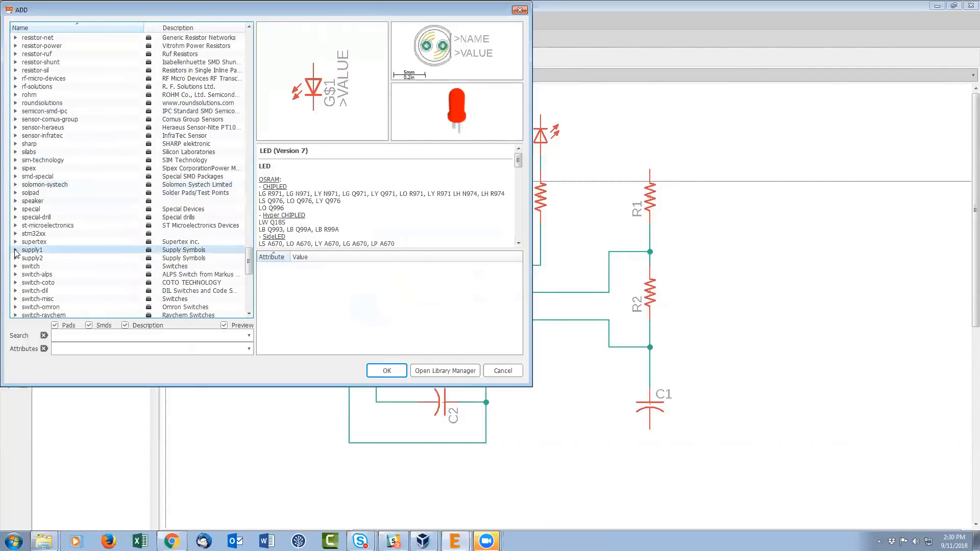
left_click(15, 250)
left_click(44, 95)
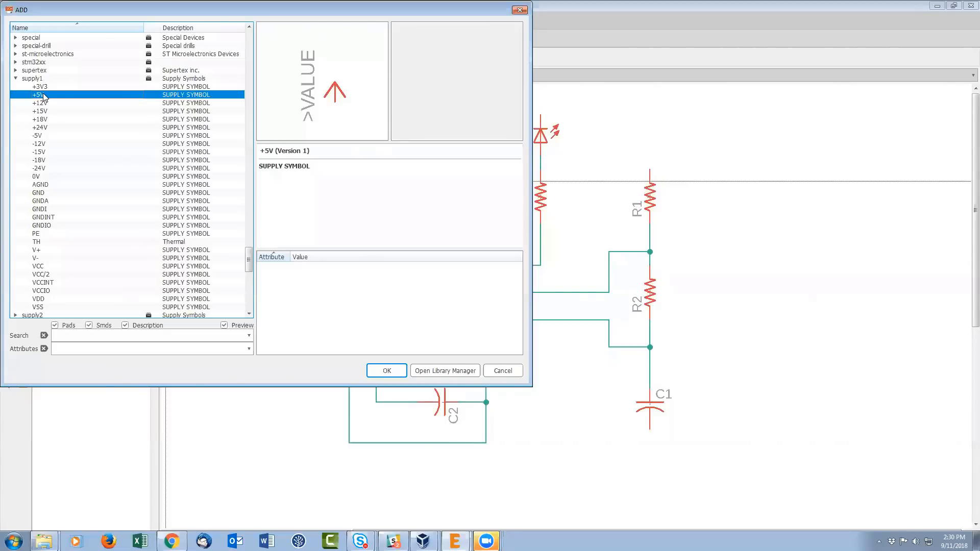
left_click(386, 370)
- Place one +5V symbol above R1 and another, rotated to point sideways, to the right of C2
left_click(650, 148)
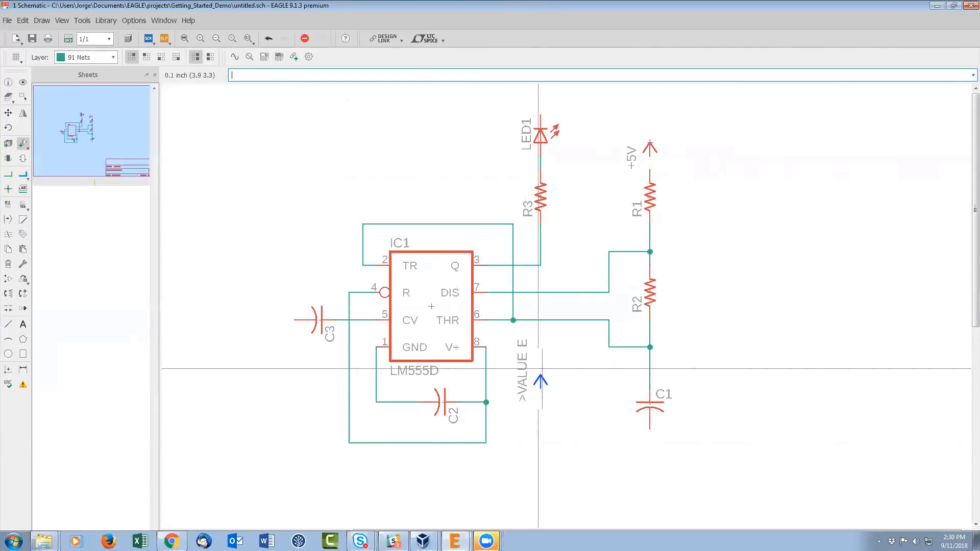
right_click(531, 387)
left_click(518, 402)
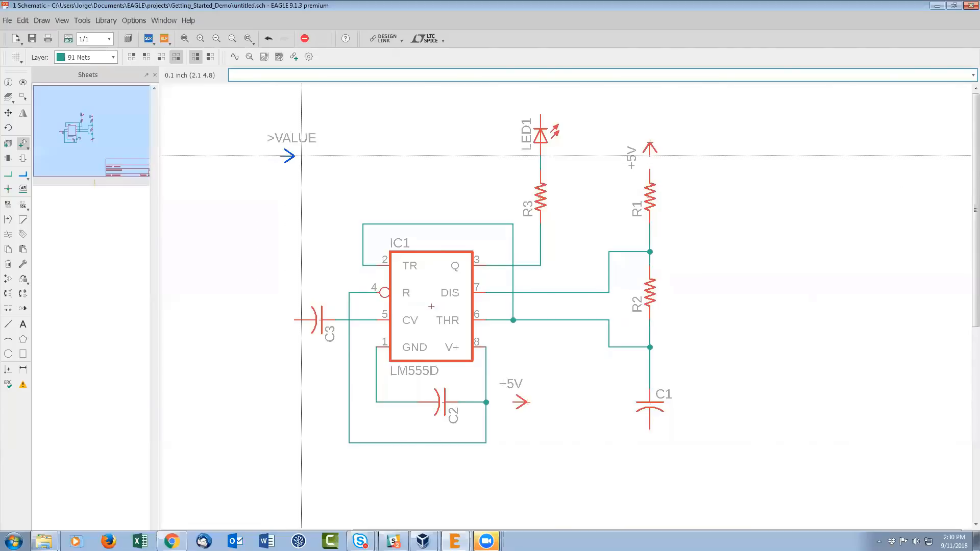
- Choose the GND supply symbol from the supply1 library for placement
key("Escape")
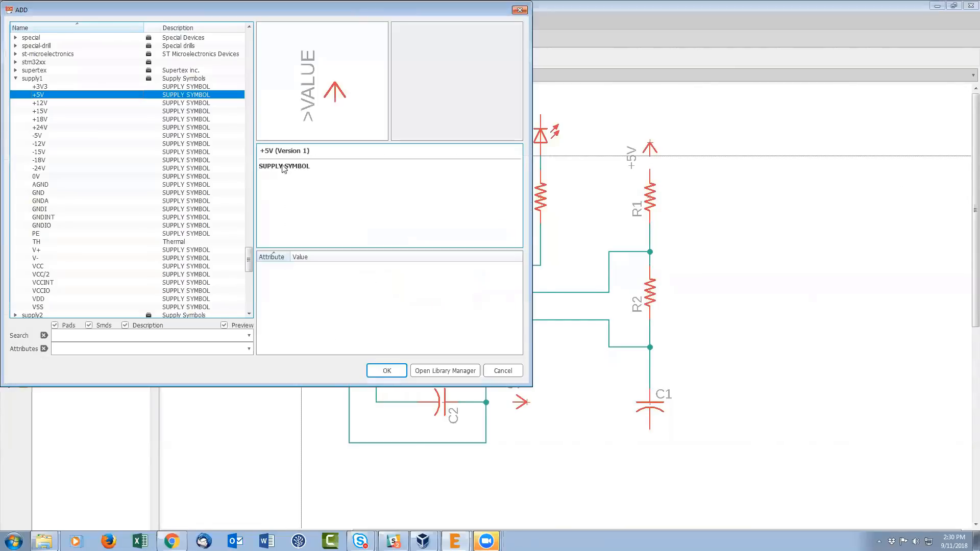
left_click(56, 193)
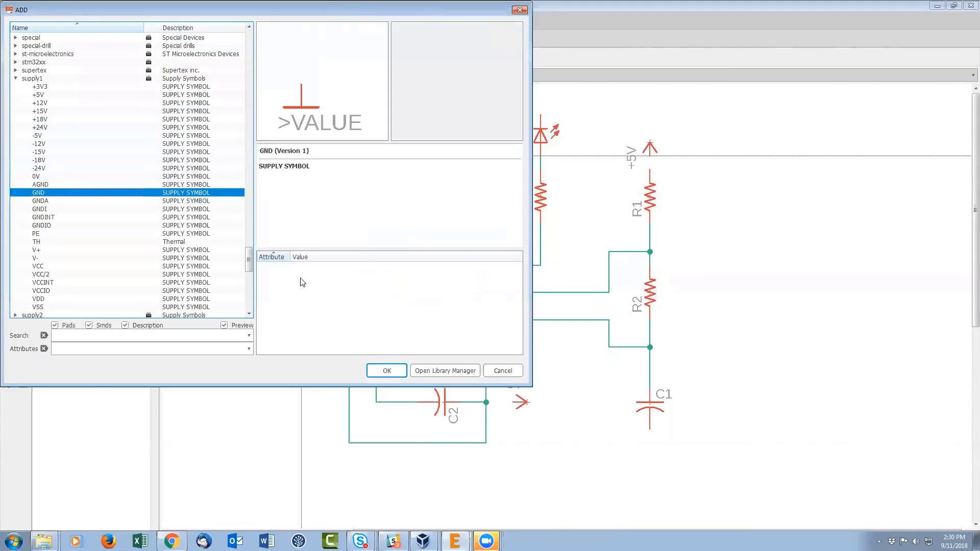
left_click(381, 371)
- Place GND symbols below C1 and below the timer's GND pin, plus one rotated sideways at the free end of C3
left_click(649, 450)
left_click(375, 424)
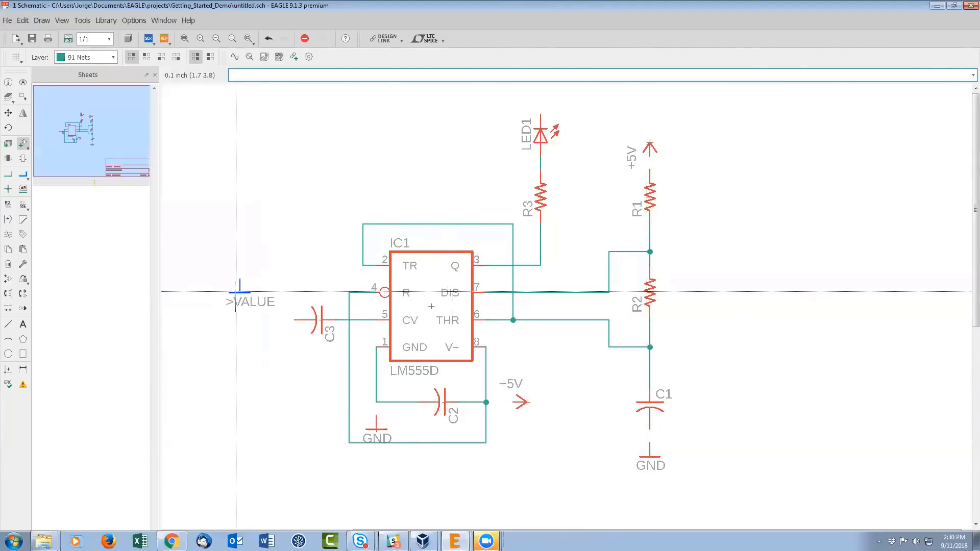
right_click(242, 294)
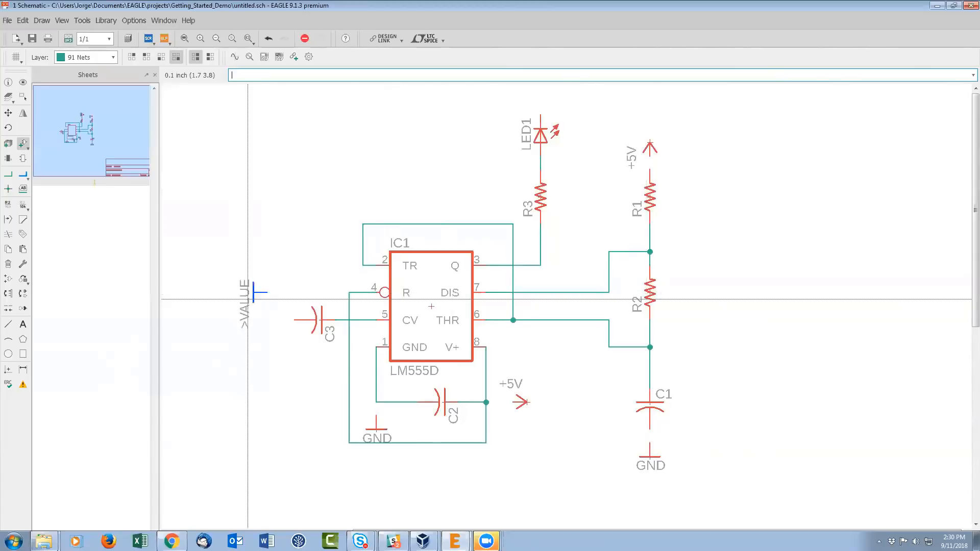
right_click(254, 223)
right_click(253, 223)
right_click(254, 223)
right_click(256, 223)
left_click(268, 320)
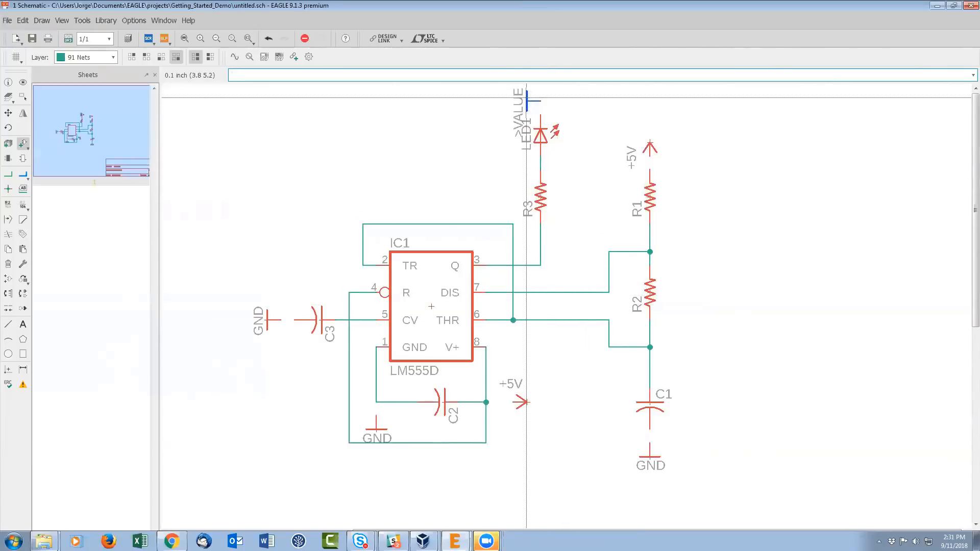
- Place an upside-down GND symbol above LED1 and end the placement
right_click(522, 97)
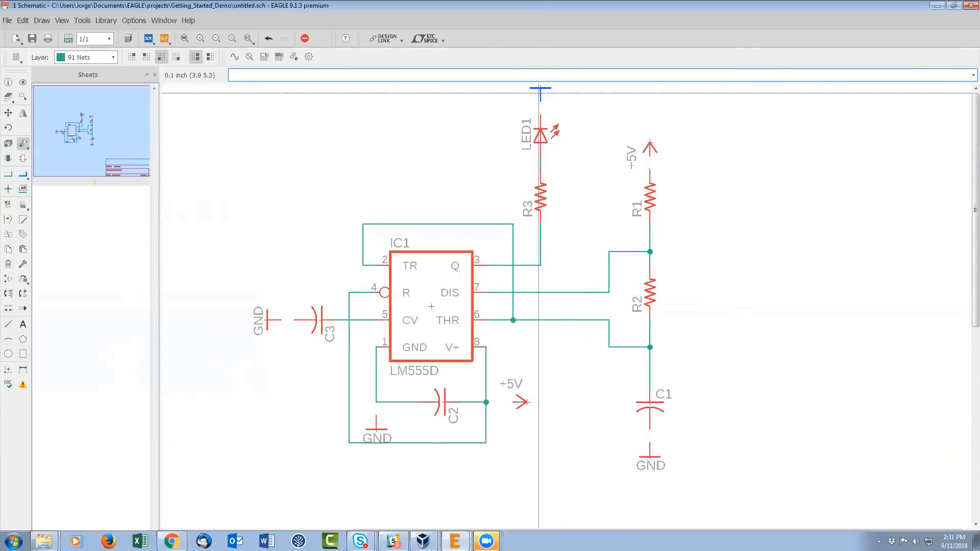
scroll(540, 91, "down", 4)
key("Escape")
key("Escape")
scroll(466, 172, "up", 3)
middle_click_drag(457, 201, 416, 257)
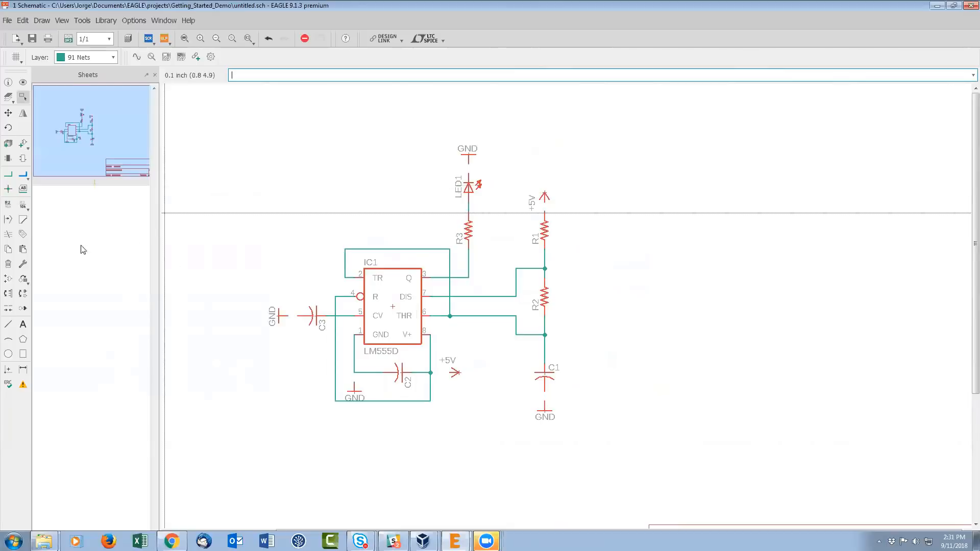
- Wire the supply symbols to LED1, R1, C1 and C3, and connect the +5V symbol beside C2 to the V+ net, merging it into +5V
left_click(9, 174)
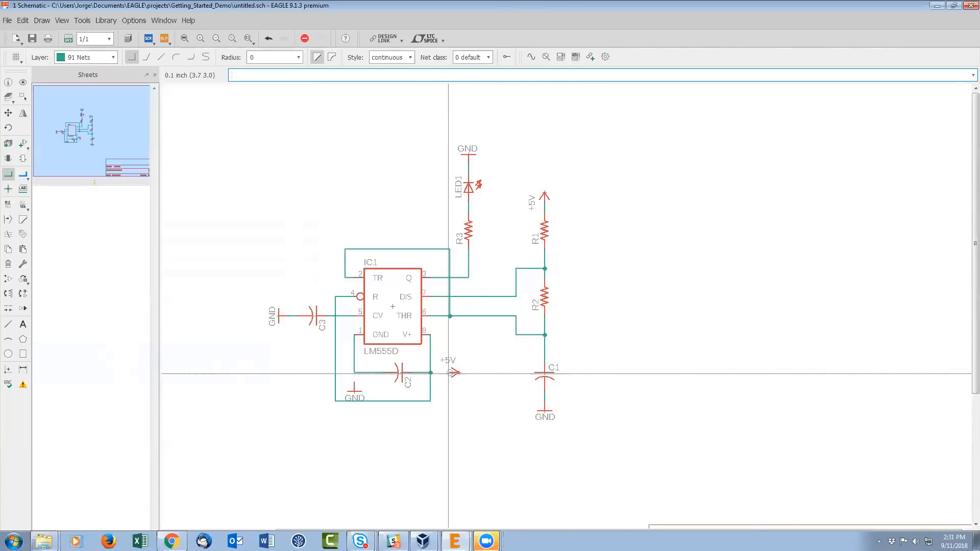
left_click(432, 374)
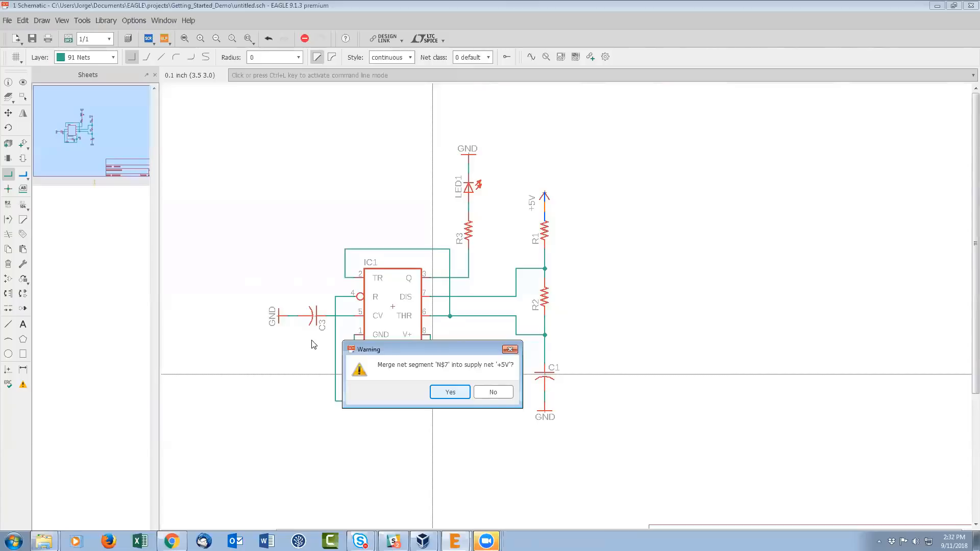
key("Return")
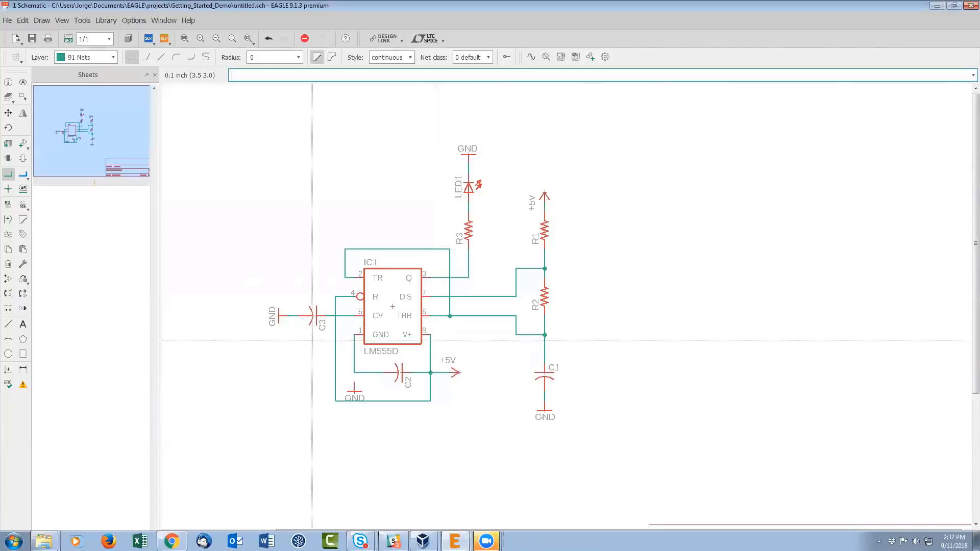
- Connect the GND symbol near C2 to the timer's GND pin net, merging that segment into the GND supply net
scroll(306, 358, "up", 3)
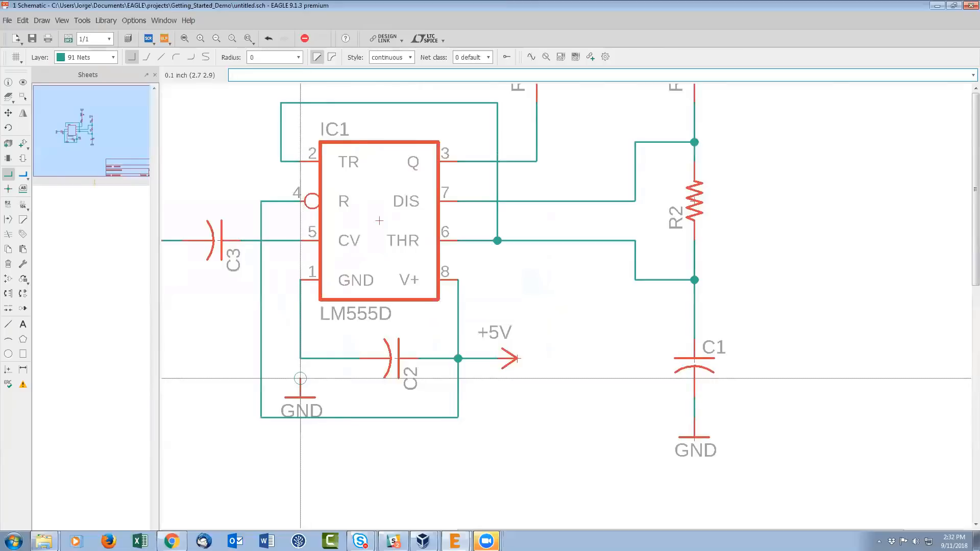
left_click(300, 378)
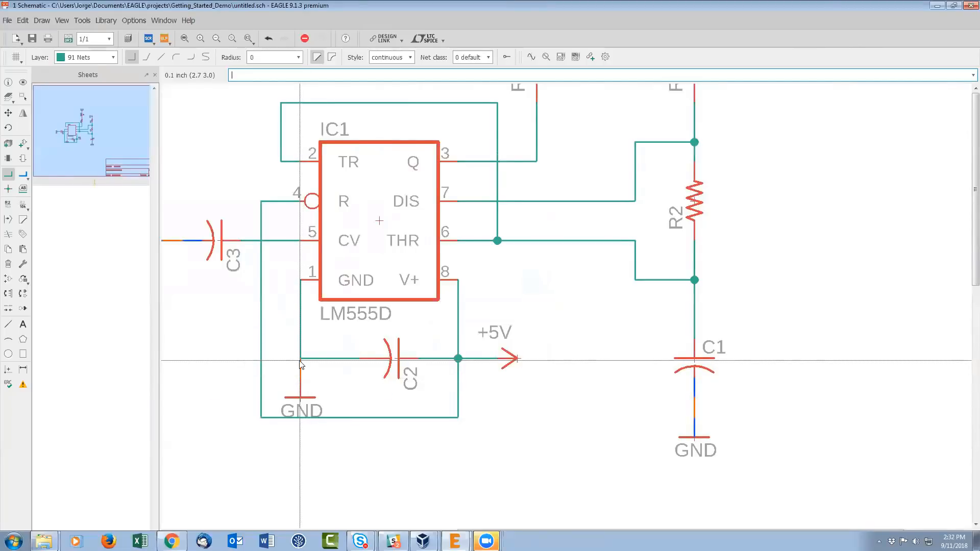
left_click(300, 359)
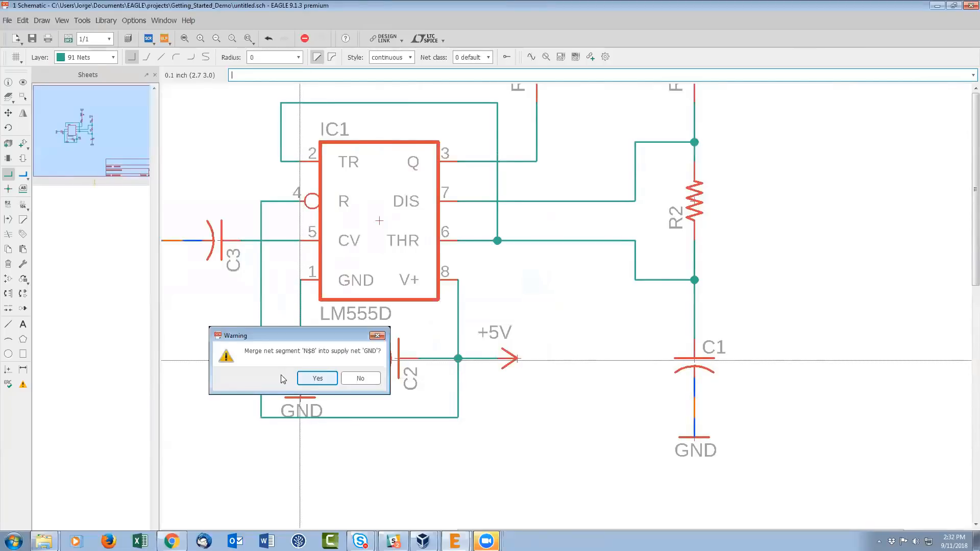
left_click(316, 378)
- Choose the two-pin header PINHD-1X2 with the 1X02 footprint from the pinhead library for placement
scroll(571, 370, "down", 2)
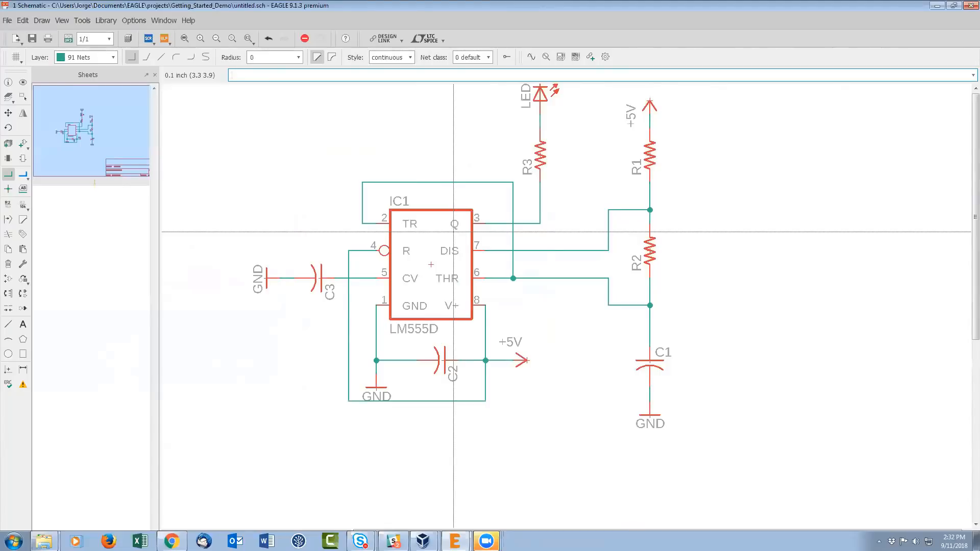
scroll(453, 232, "down", 3)
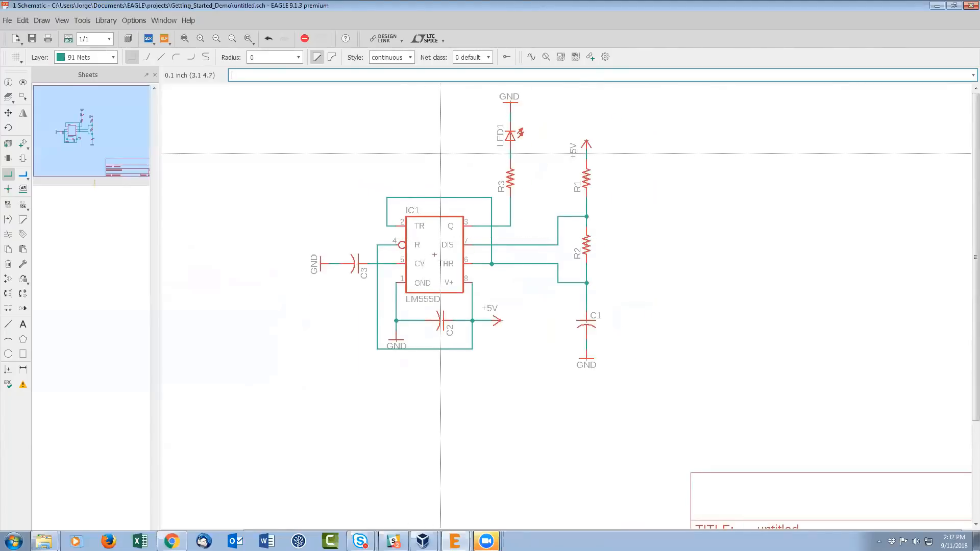
scroll(416, 232, "up", 2)
middle_click_drag(415, 233, 429, 253)
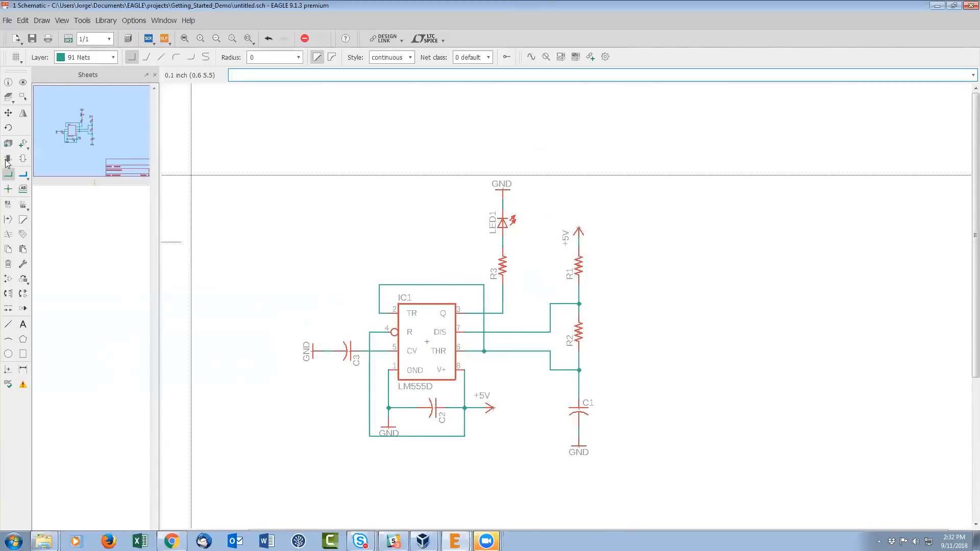
left_click(8, 143)
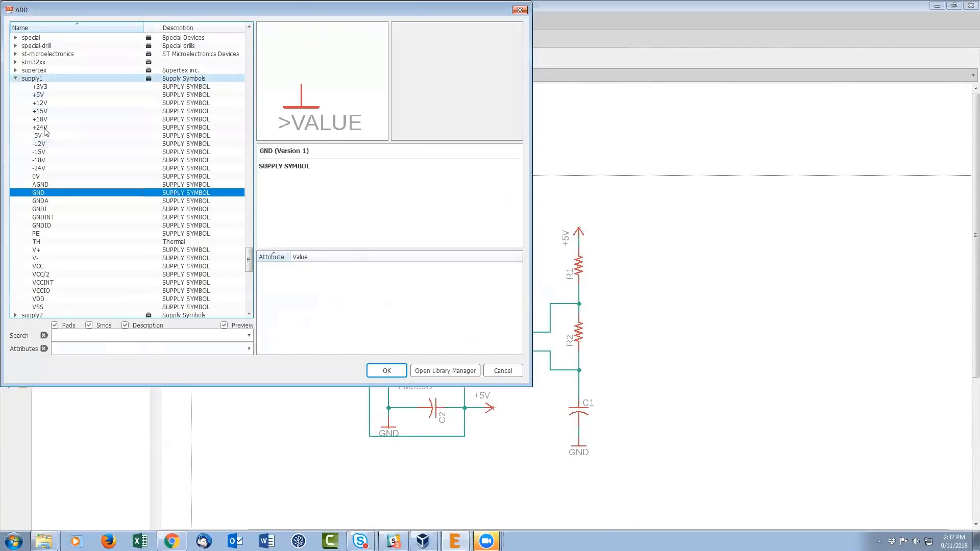
scroll(51, 194, "up", 15)
scroll(57, 205, "up", 20)
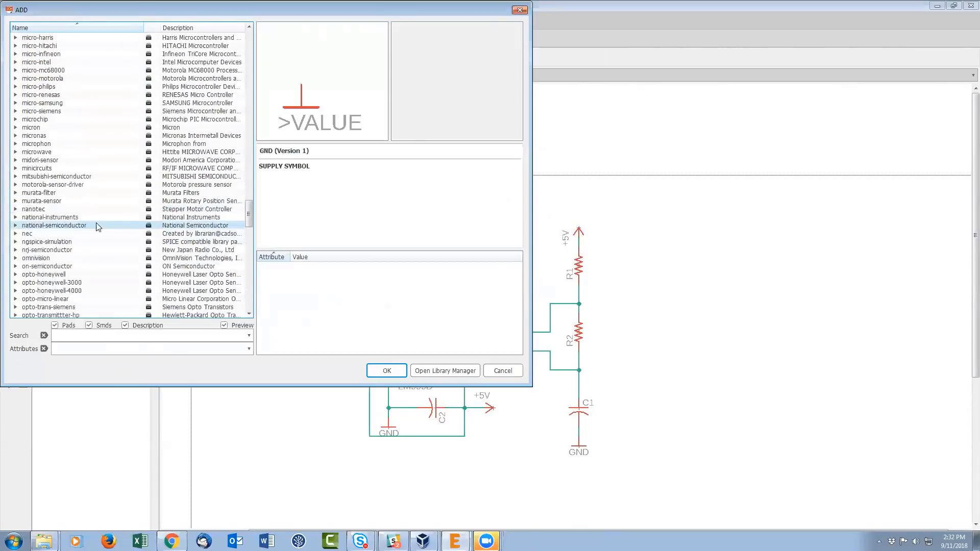
scroll(252, 155, "up", 20)
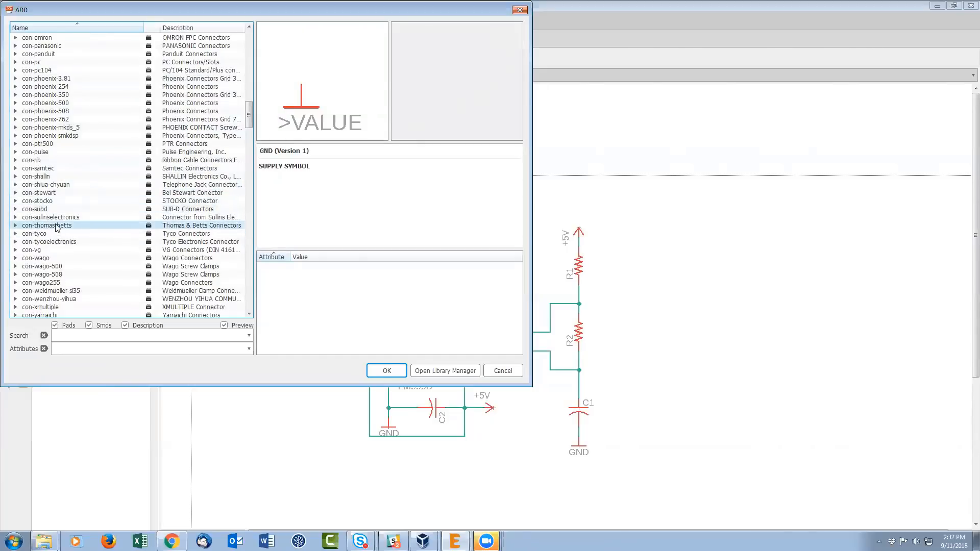
scroll(57, 228, "down", 13)
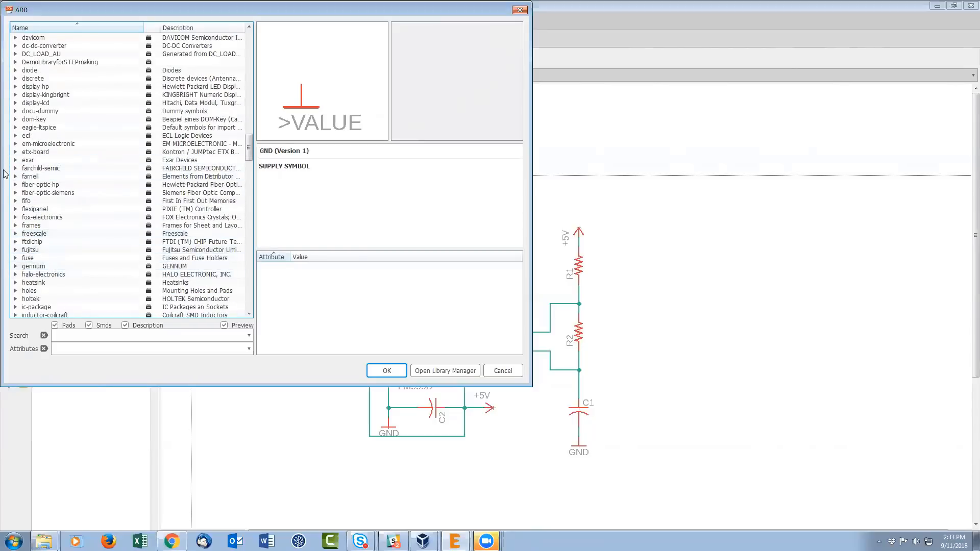
scroll(65, 197, "down", 15)
scroll(66, 199, "down", 9)
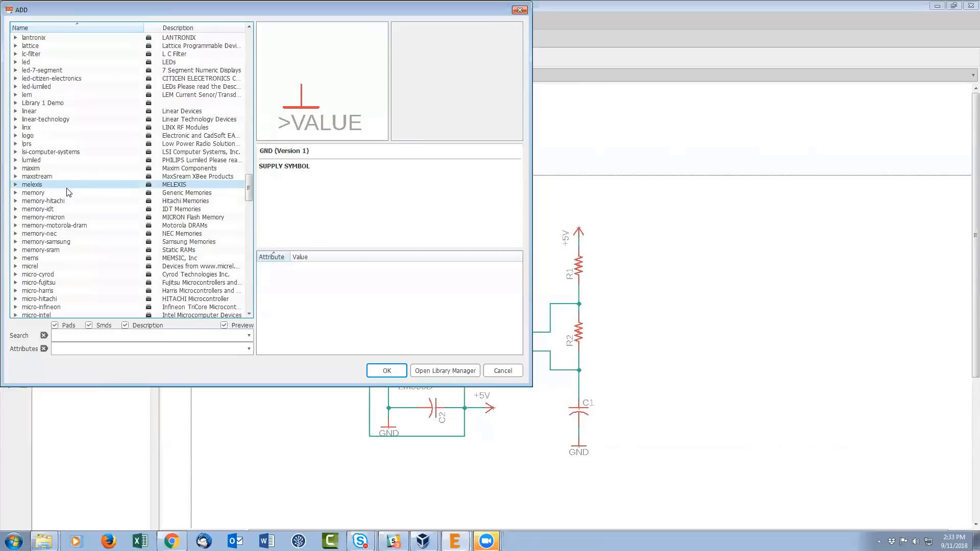
scroll(40, 218, "down", 8)
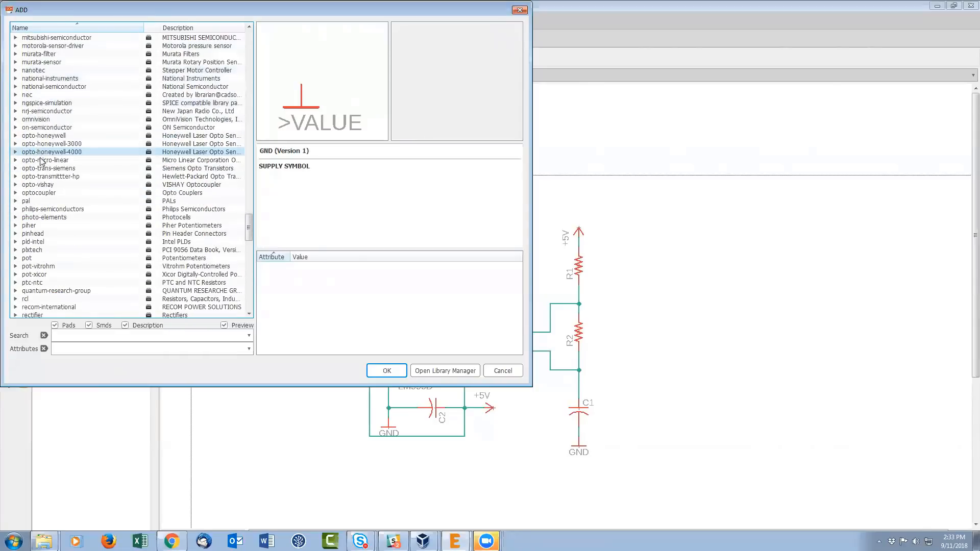
double_click(34, 233)
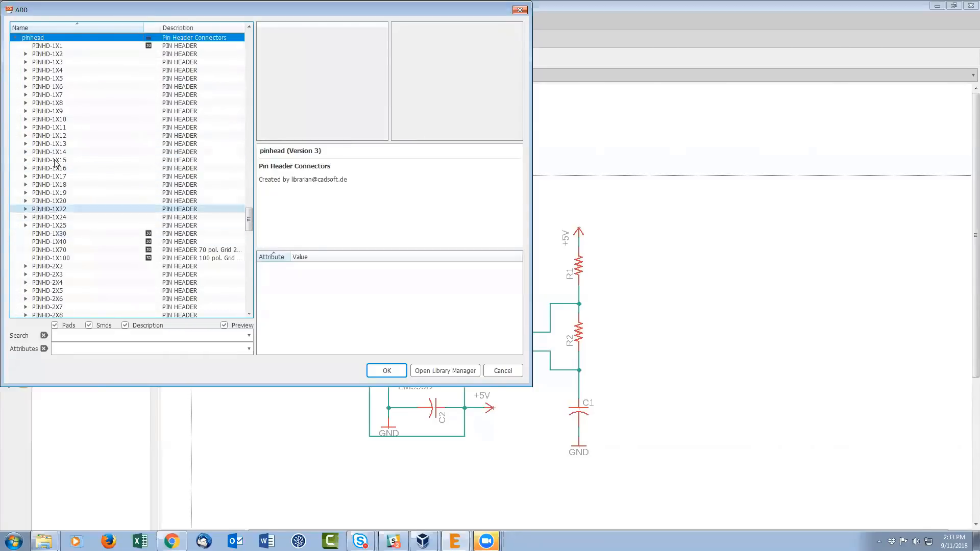
left_click(26, 54)
left_click(105, 62)
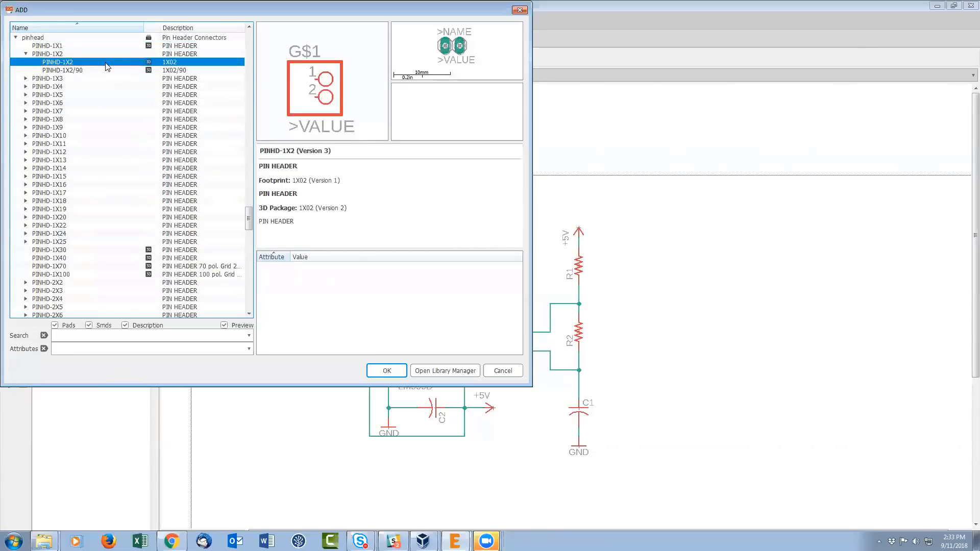
left_click(385, 370)
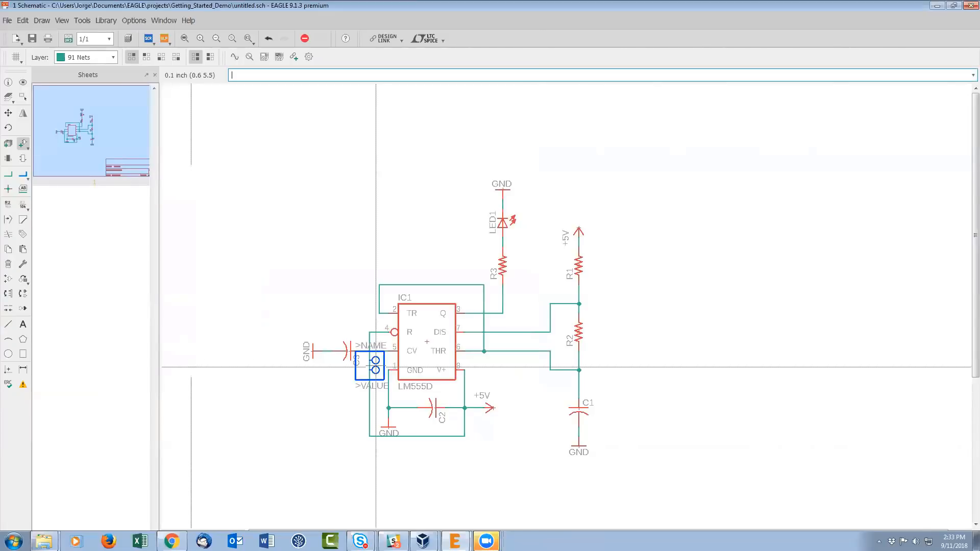
- Place the two-pin header, rotated 180°, in the free area above C3 and end the placement
left_click(279, 213)
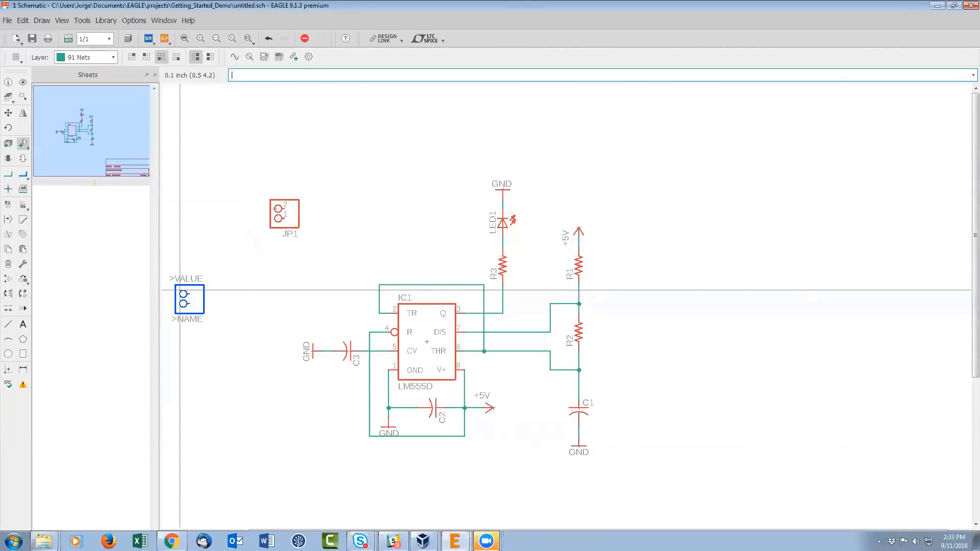
key("Escape")
key("Escape")
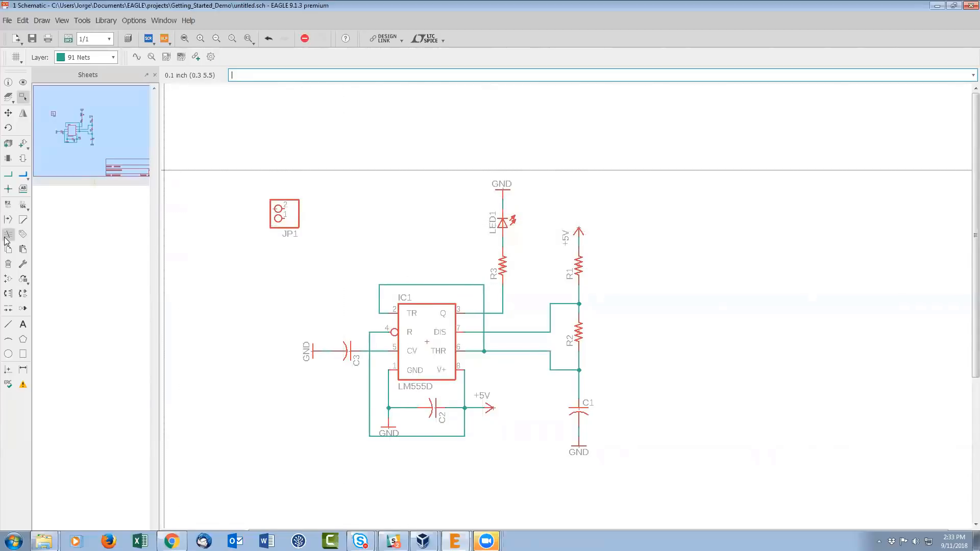
- Copy the GND symbol from C3 to just below JP1, turned upright, and the +5V symbol from R1 to just above JP1
left_click(309, 351)
right_click(319, 247)
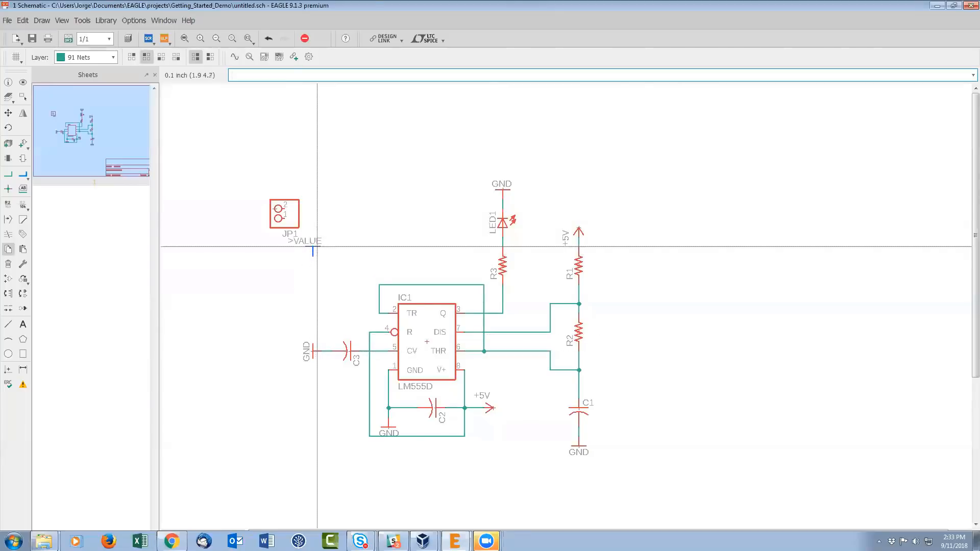
left_click(321, 244)
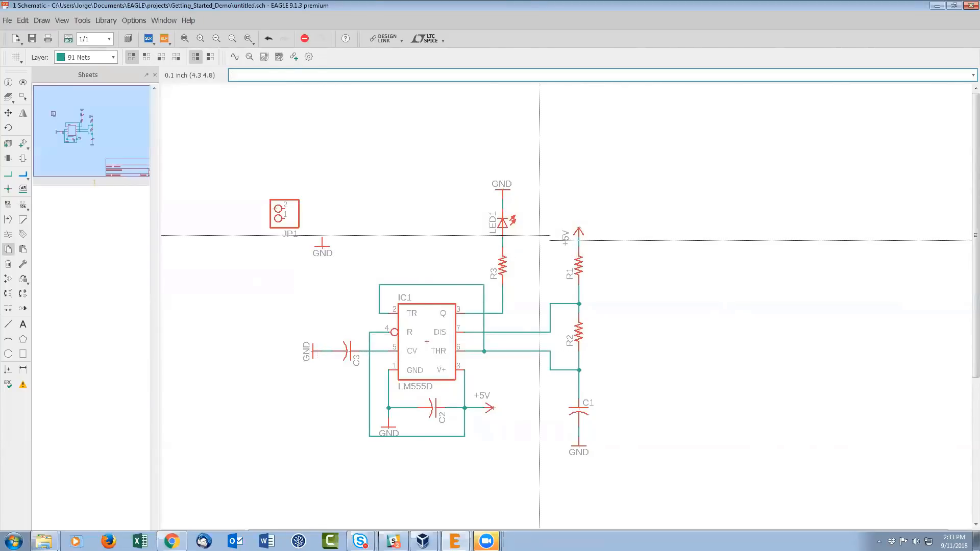
left_click(578, 231)
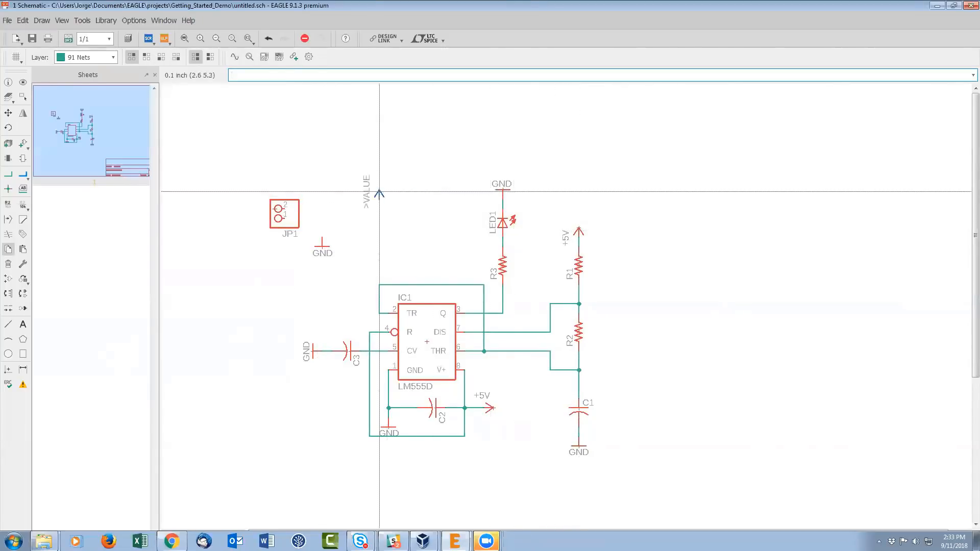
left_click(322, 179)
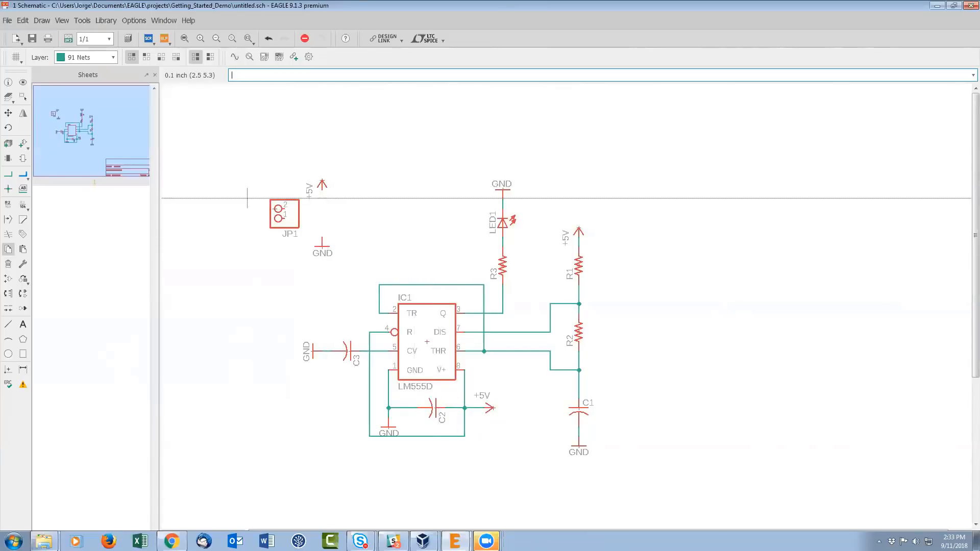
left_click(27, 149)
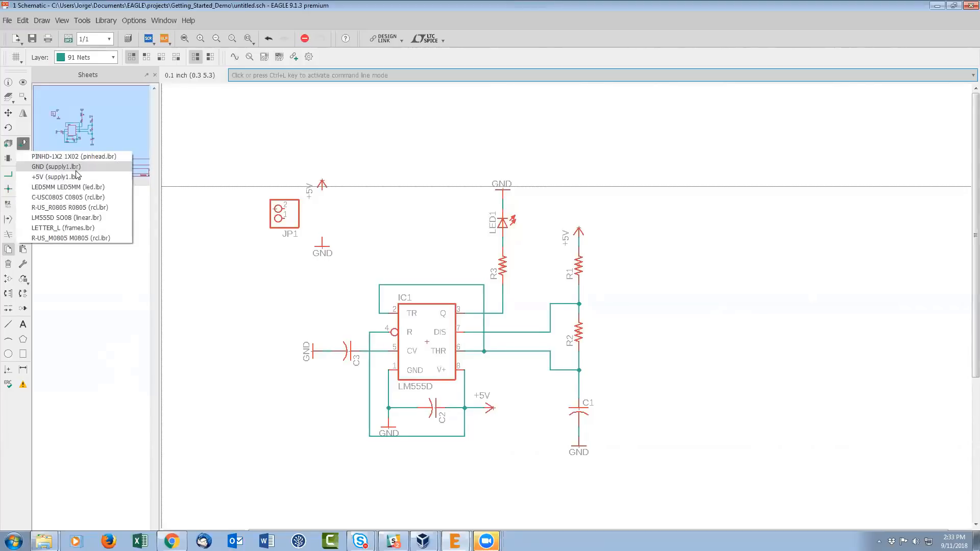
left_click(247, 136)
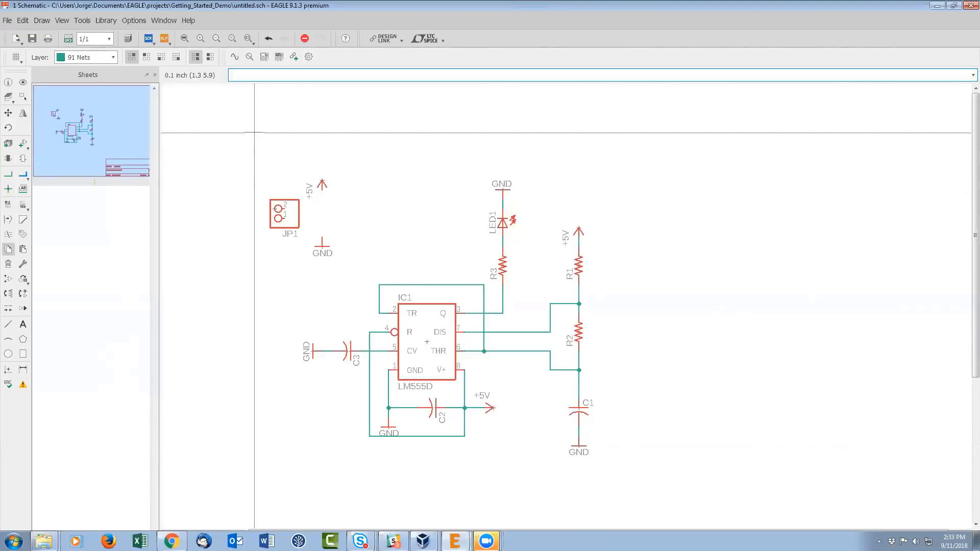
left_click(27, 180)
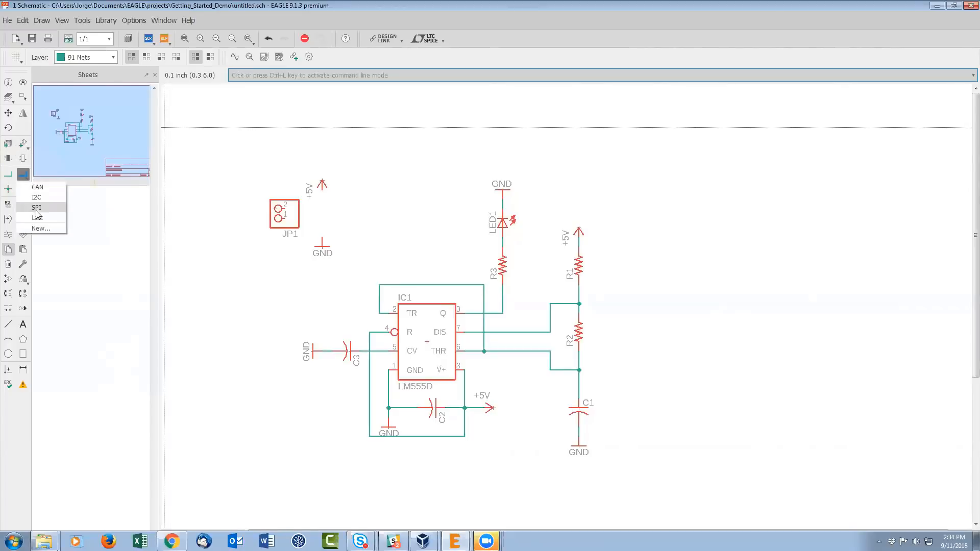
key("Escape")
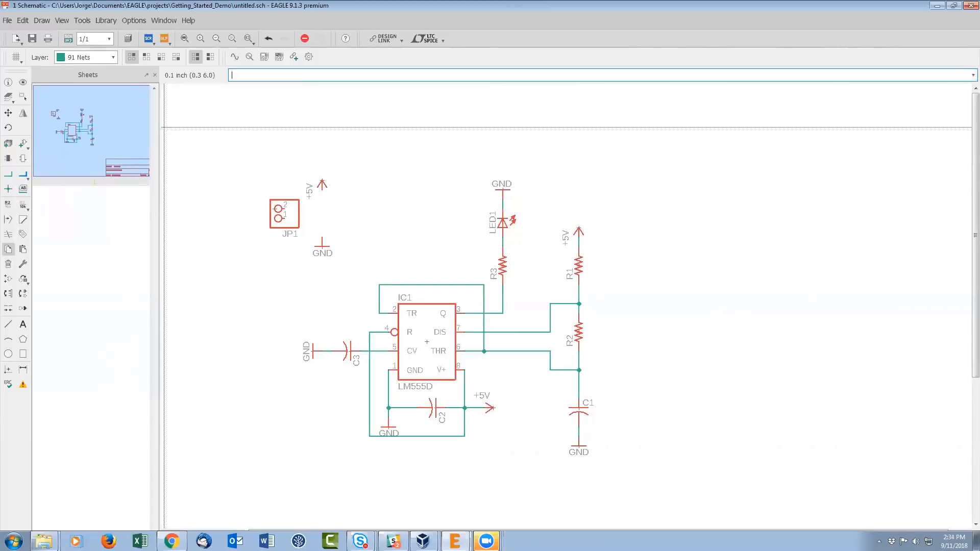
left_click(9, 98)
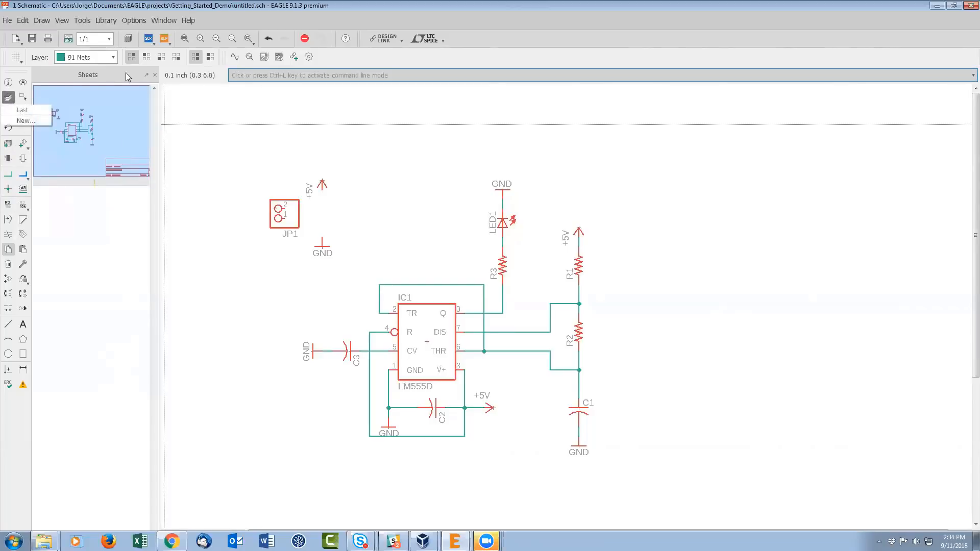
key("Escape")
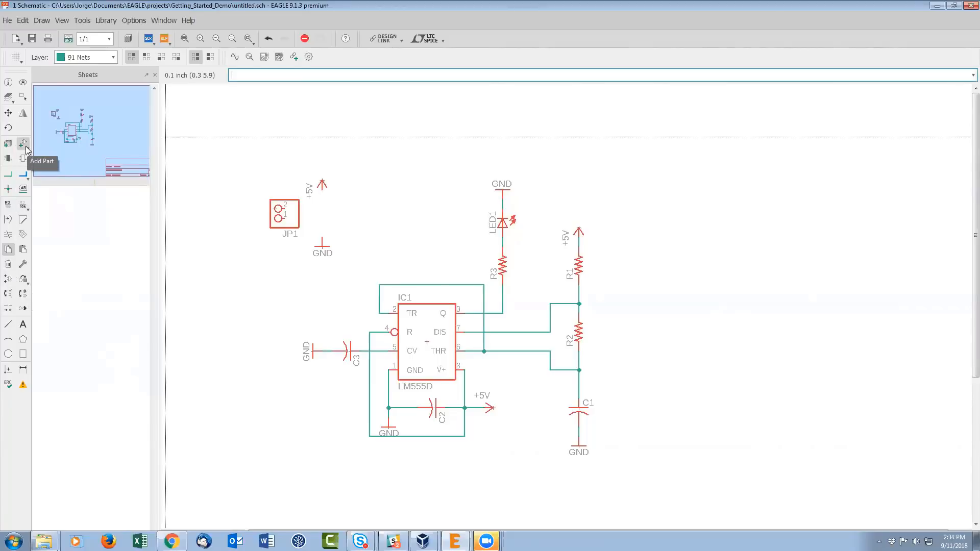
- Draw nets connecting JP1 pin 2 to the +5V symbol above it and JP1 pin 1 to the GND symbol below it
left_click(9, 174)
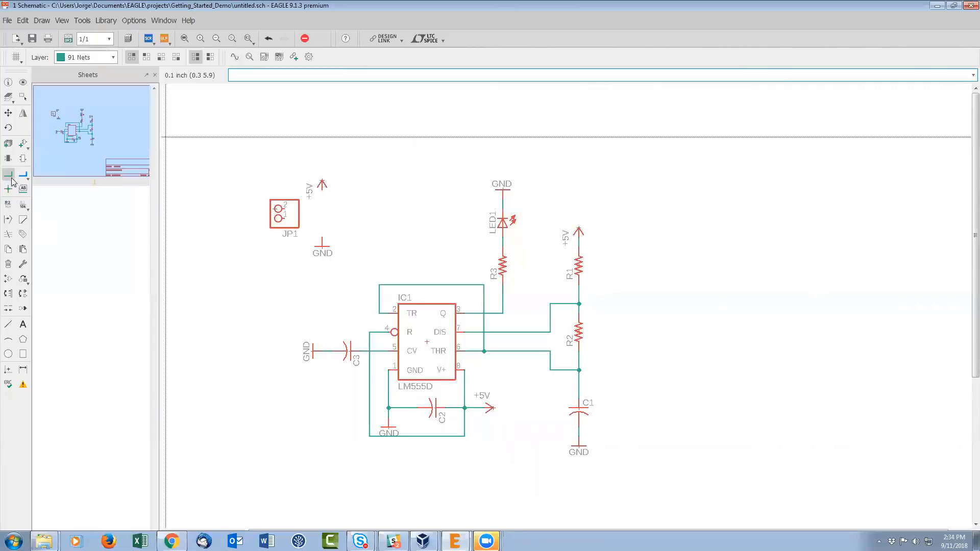
left_click(279, 209)
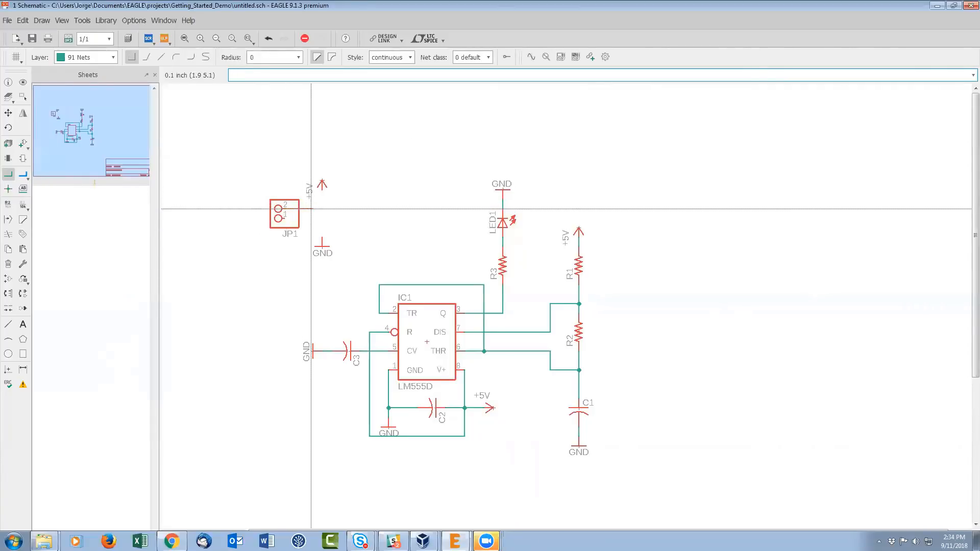
left_click(322, 197)
left_click(279, 218)
left_click(322, 245)
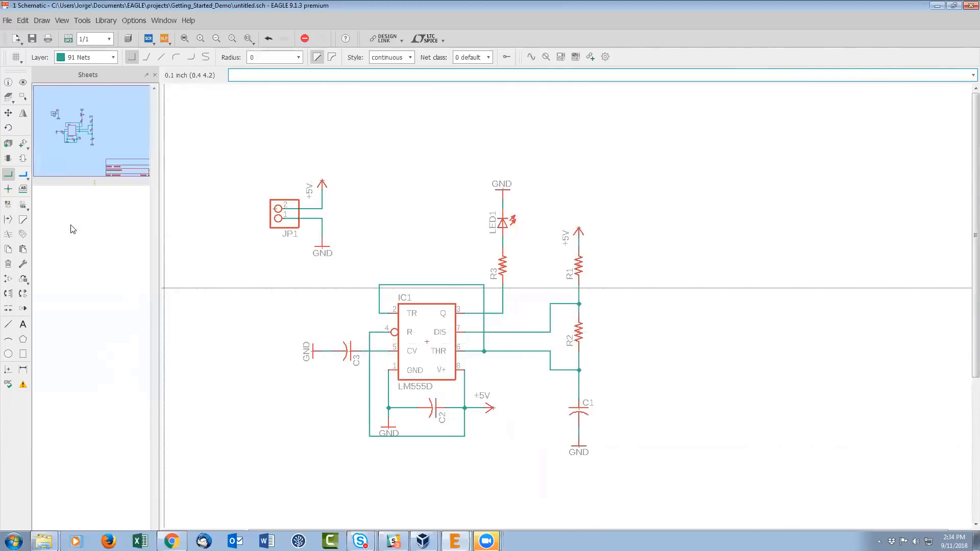
- Set the value of resistor R3, below LED1, to 180ohm
left_click(23, 207)
left_click(503, 265)
type("180ohm")
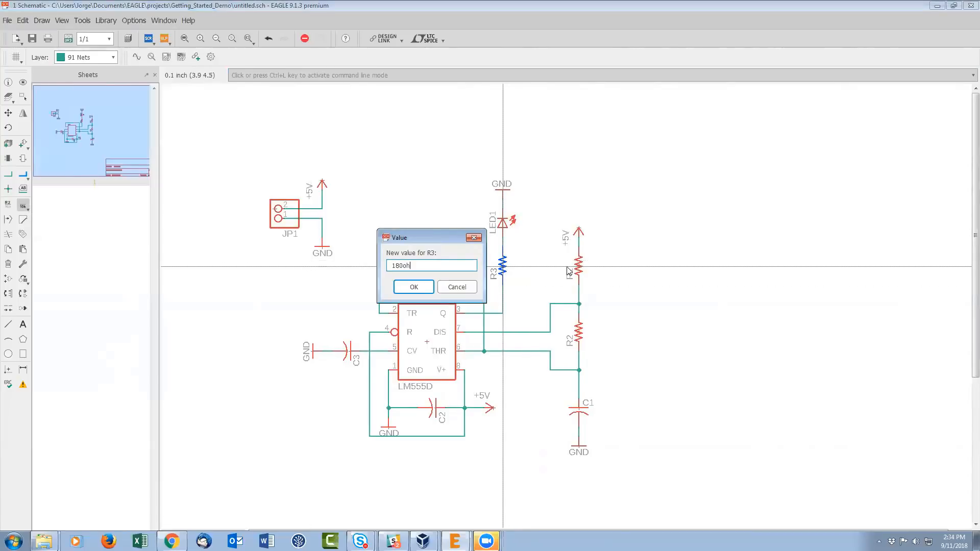
key("Return")
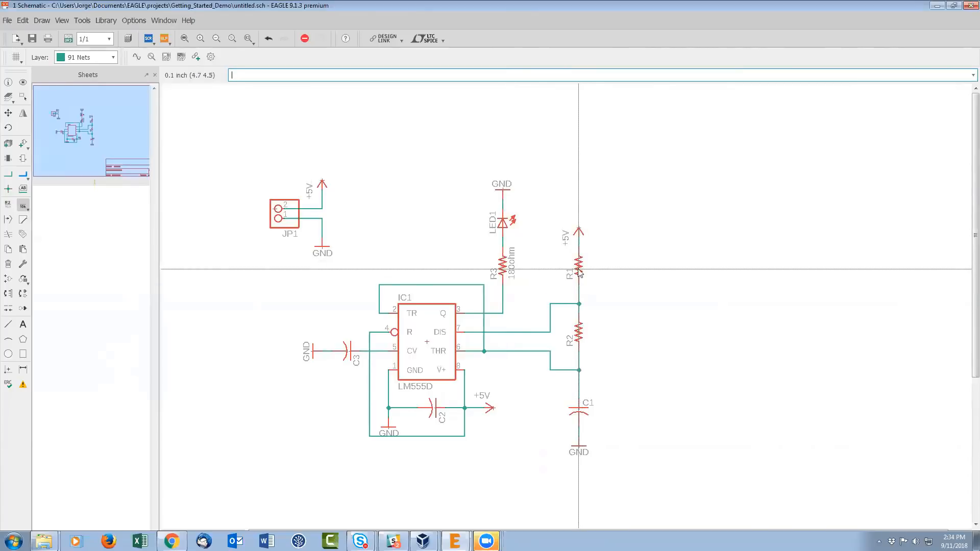
- Set the value of resistor R1 to 100k and of resistor R2 to 470k
left_click(579, 266)
type("100")
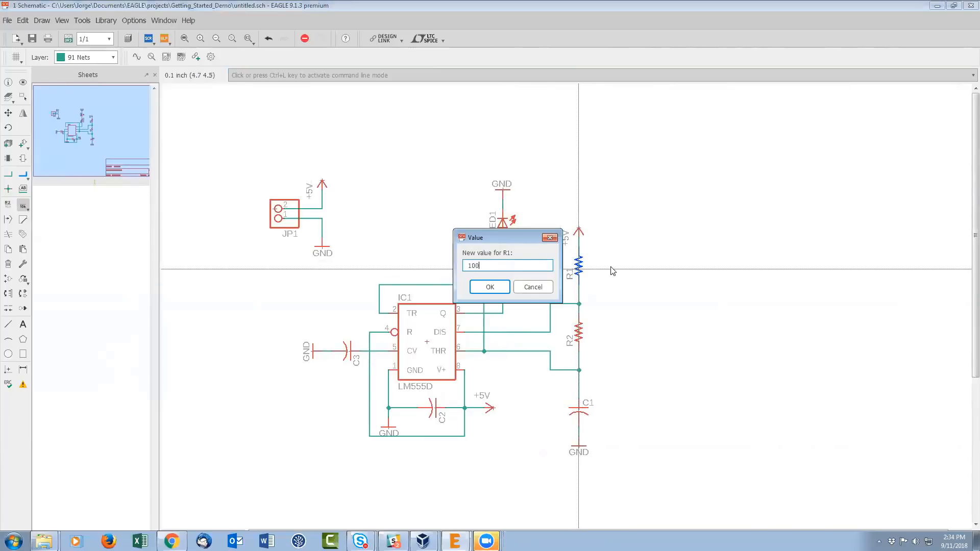
type("k")
key("Return")
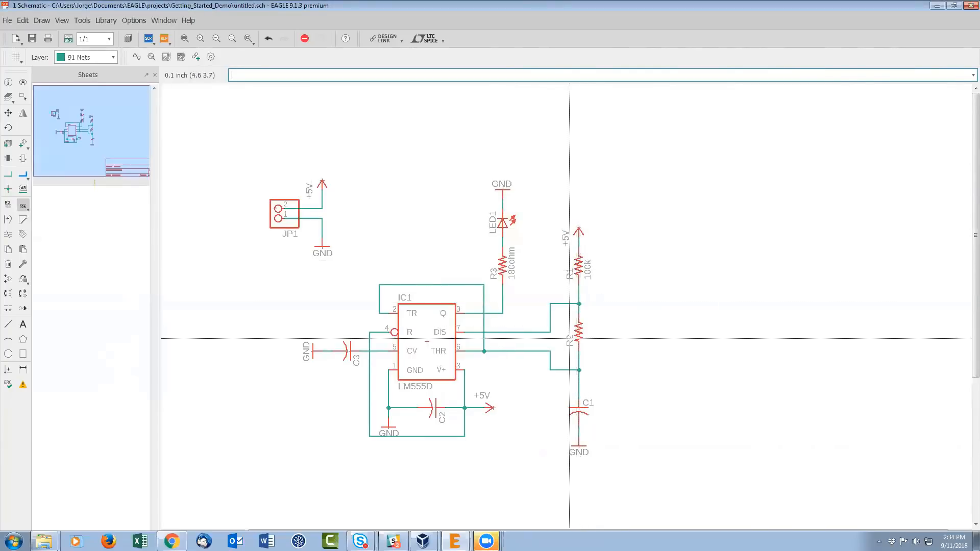
left_click(579, 335)
type("470k")
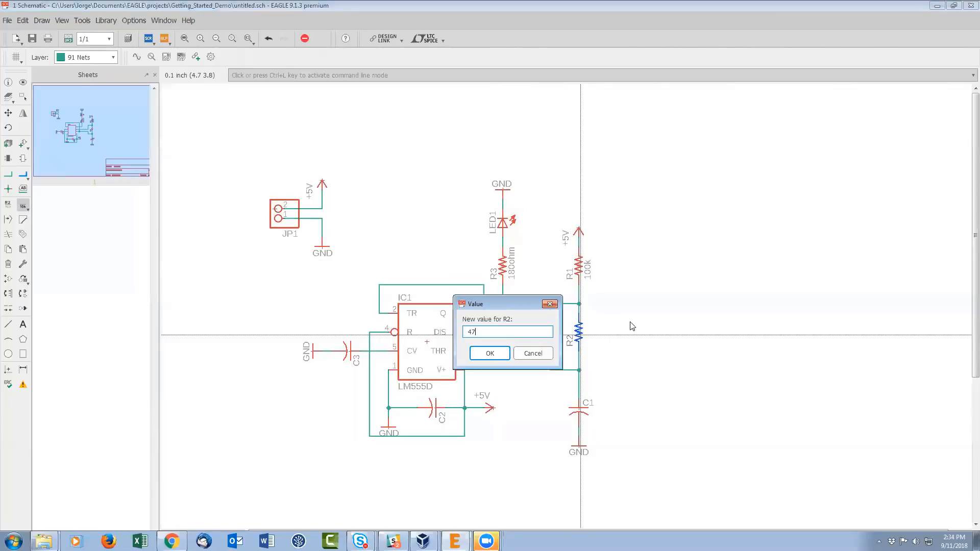
key("Return")
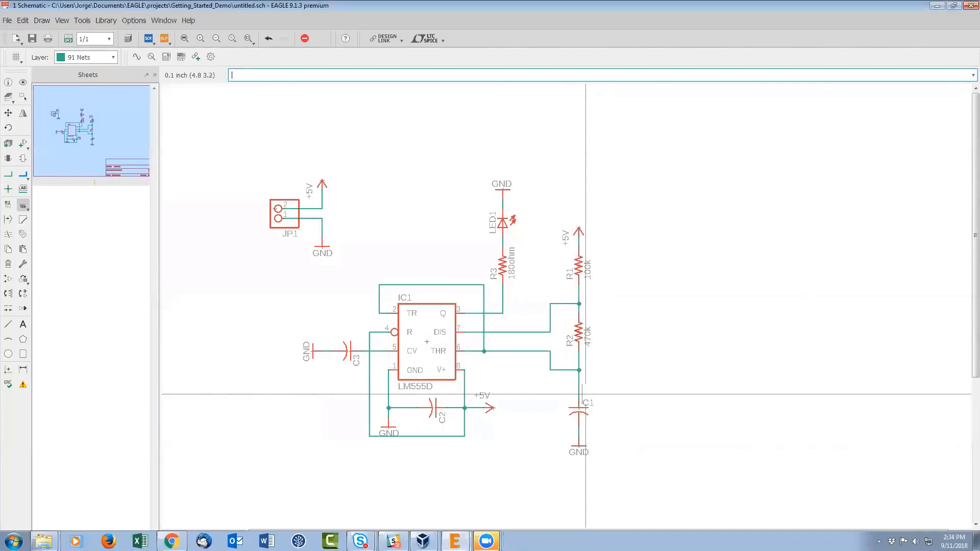
- Set the value of capacitor C1 to 1u and of capacitor C2 to 0.01u
left_click(580, 410)
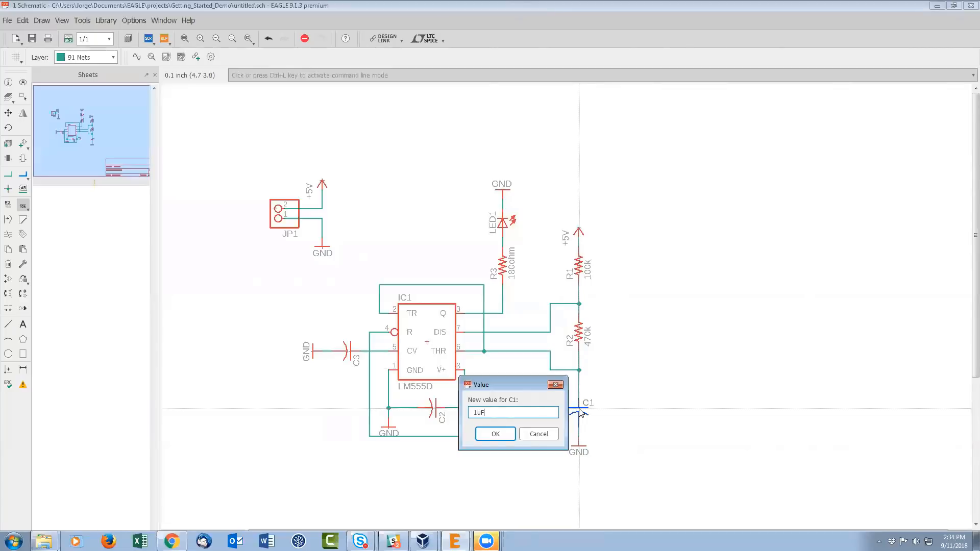
key("Return")
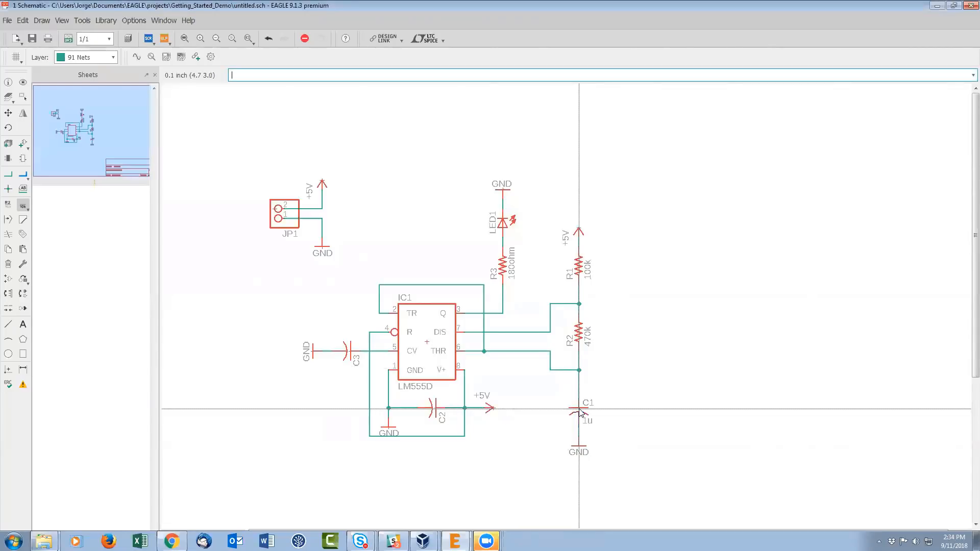
left_click(434, 407)
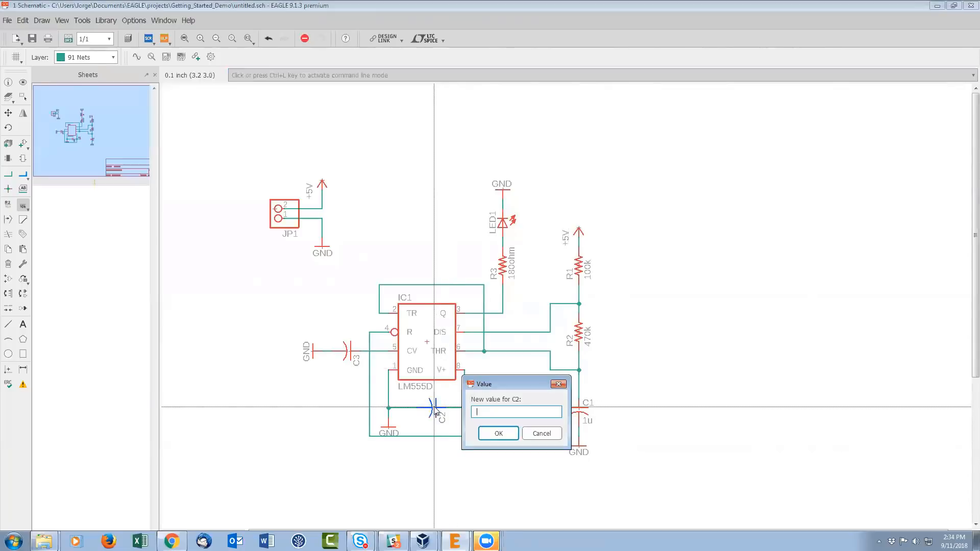
type("0.001")
key("BackSpace")
key("BackSpace")
type("1u")
key("Return")
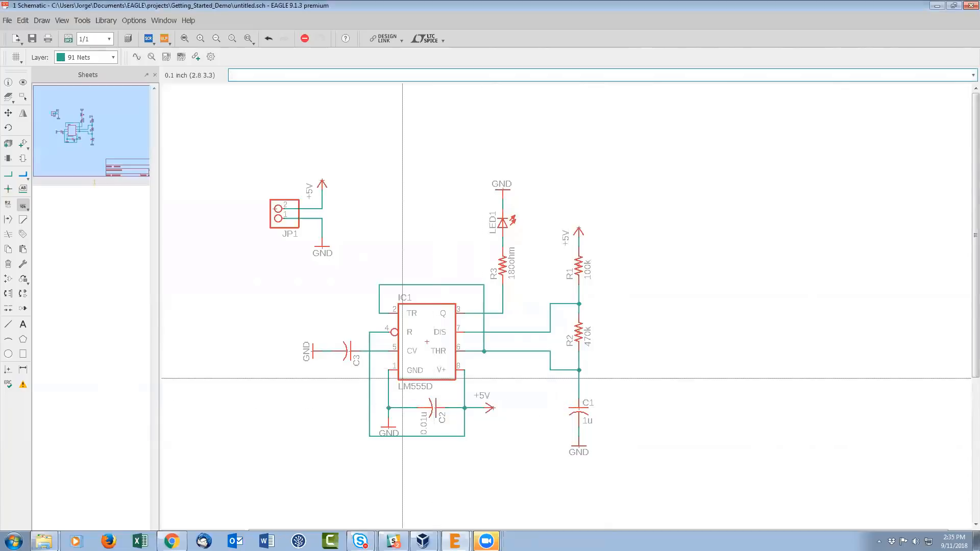
- Set the value of capacitor C3 on the timer's CV pin to 0.001u
left_click(352, 350)
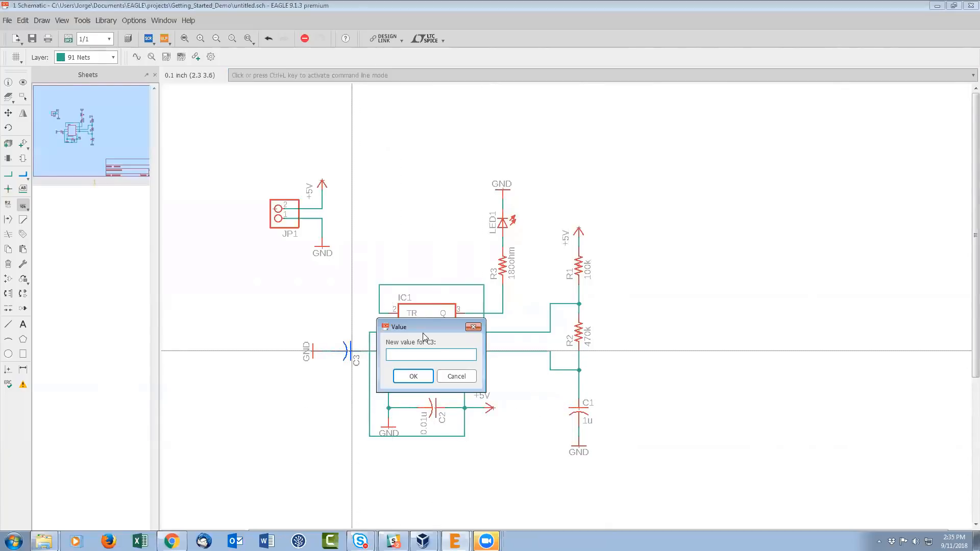
type("0.001u")
key("Return")
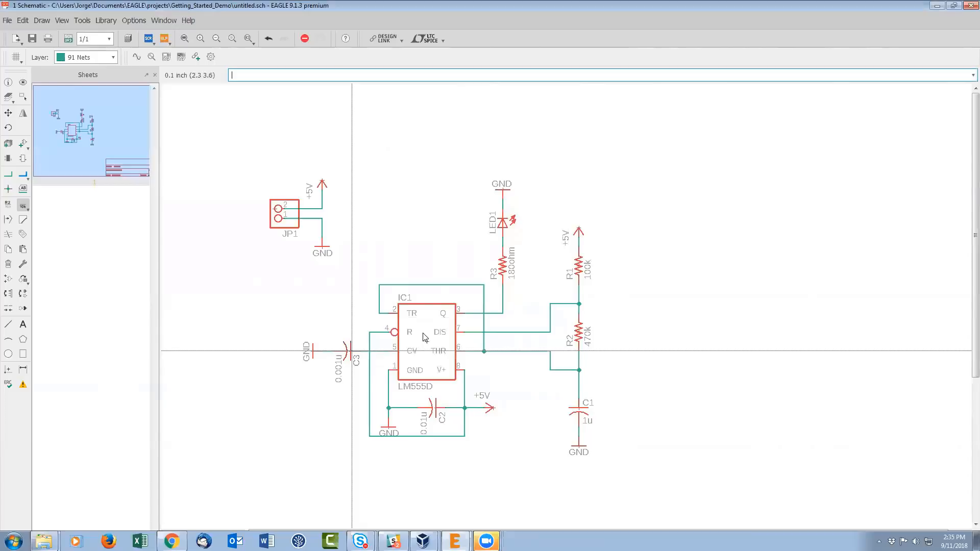
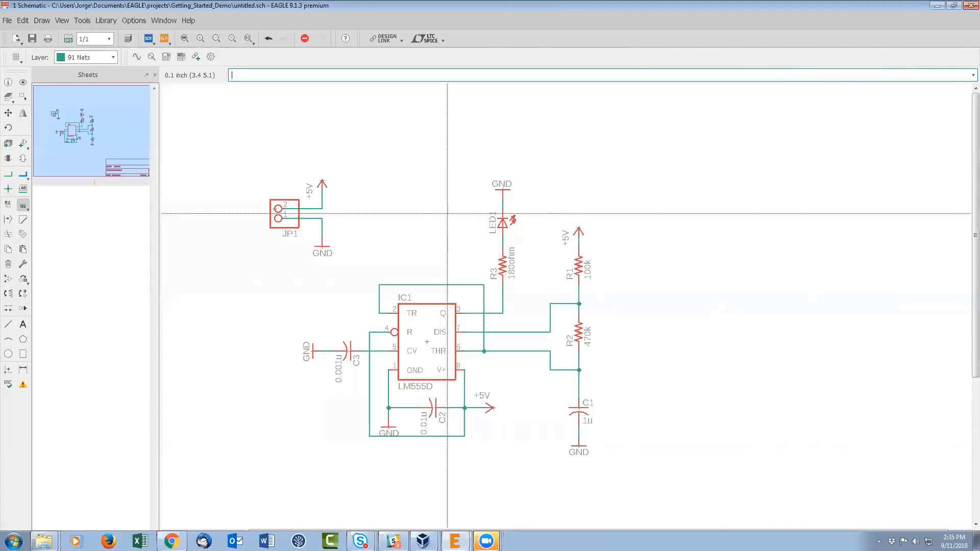
- Collapse the pinhead library and examine the supply symbols offered in the supply1 library
left_click(23, 144)
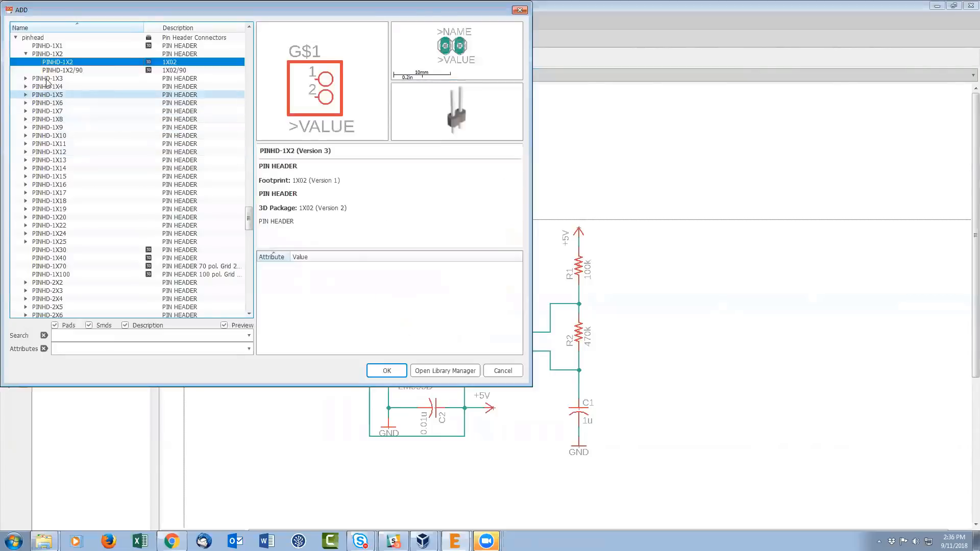
left_click(16, 37)
left_click(44, 80)
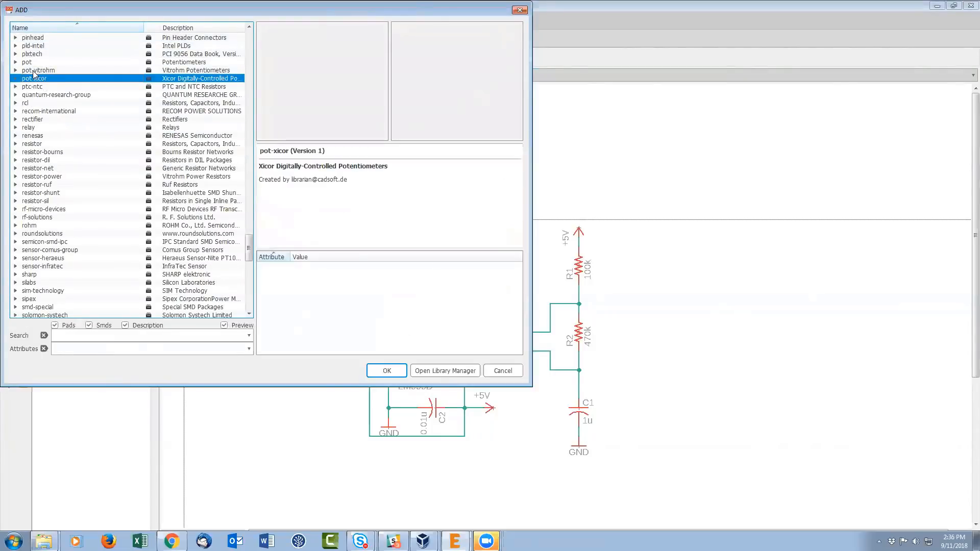
left_click(34, 55)
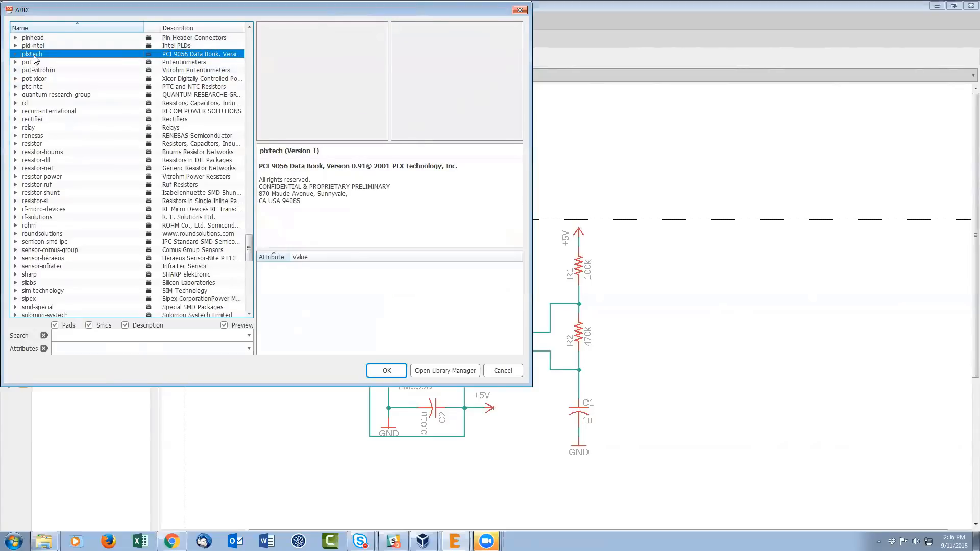
key("s")
scroll(36, 128, "down", 3)
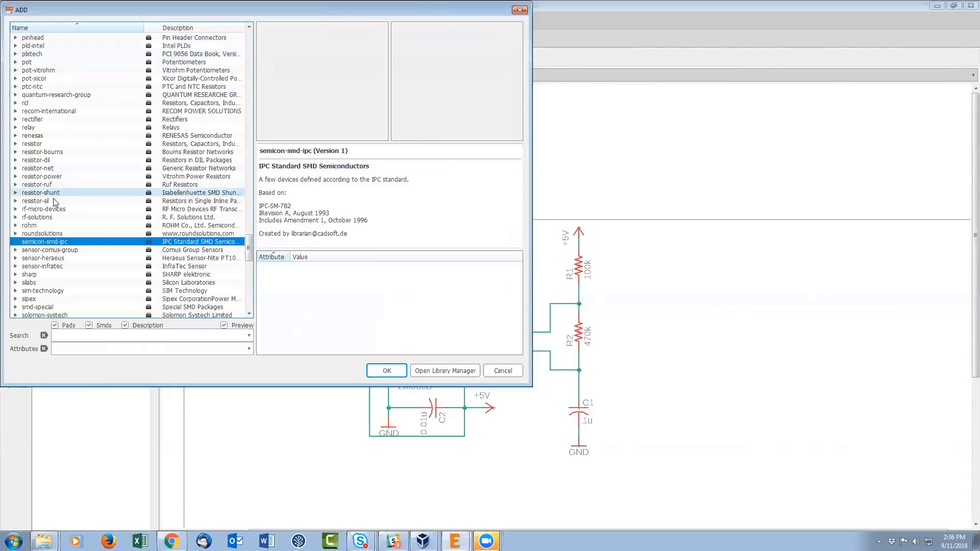
scroll(35, 200, "down", 1)
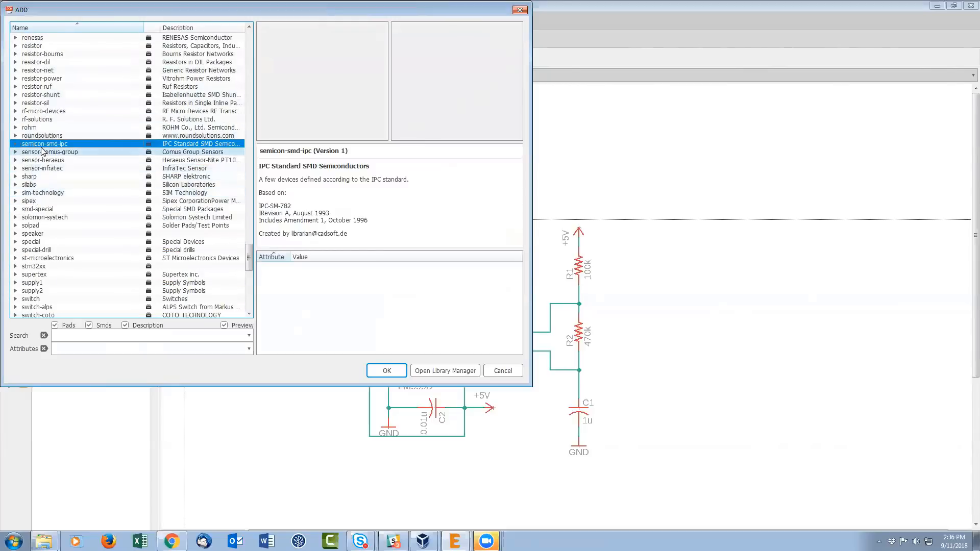
left_click(40, 284)
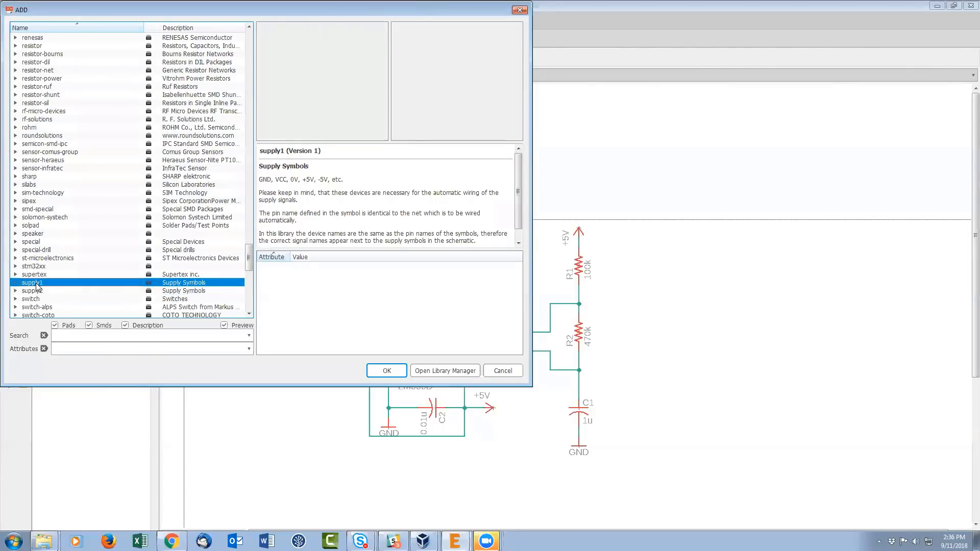
left_click(16, 283)
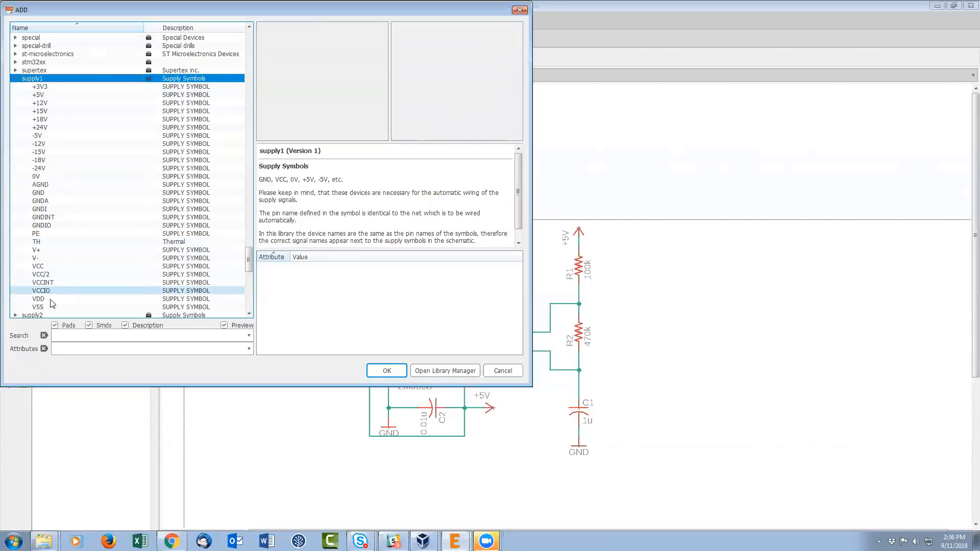
- Examine the supply symbols offered in the supply2 library, leaving the part selection without adding anything
left_click(16, 77)
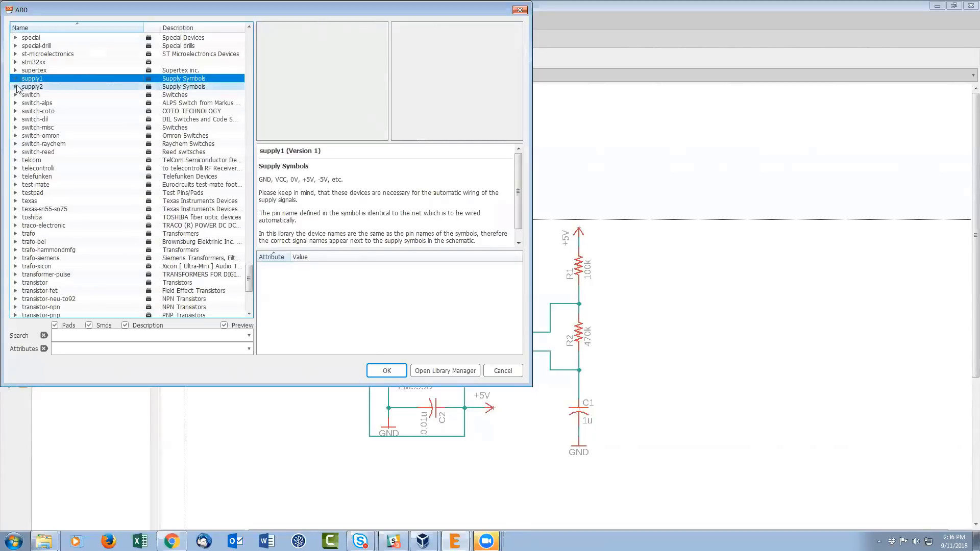
left_click(15, 86)
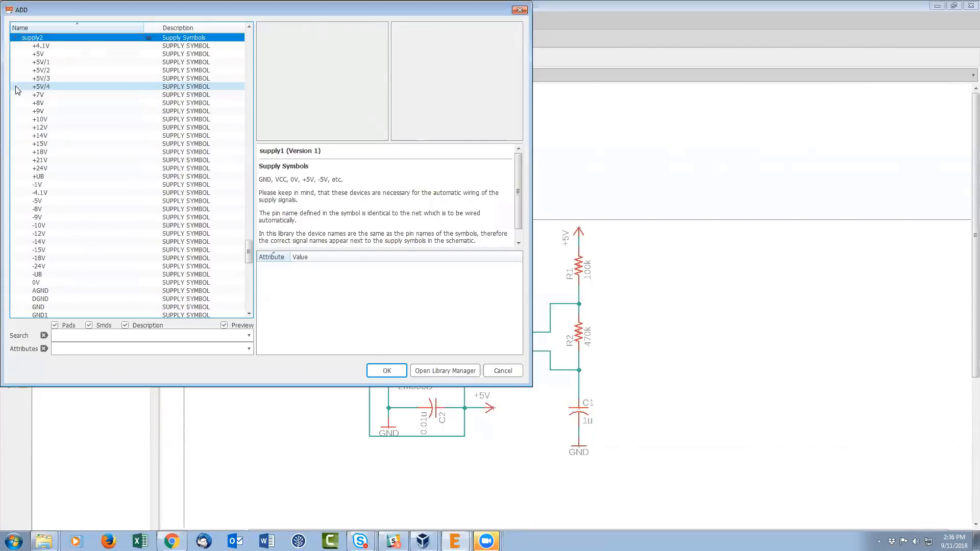
left_click(15, 38)
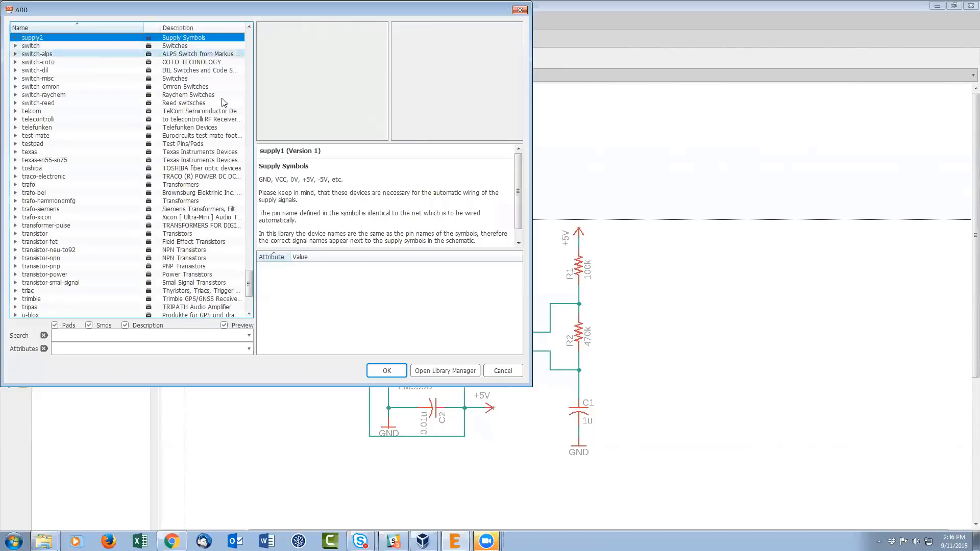
left_click(521, 369)
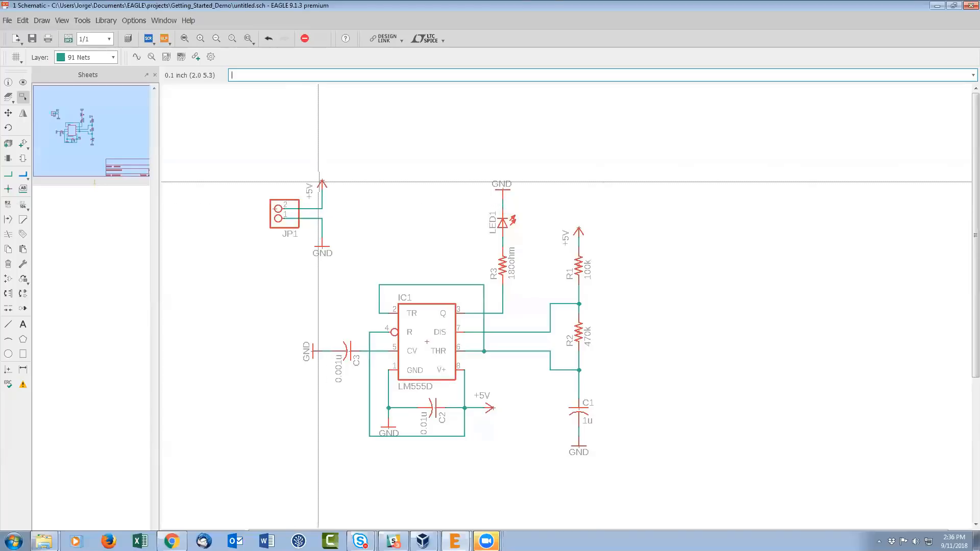
left_click(23, 144)
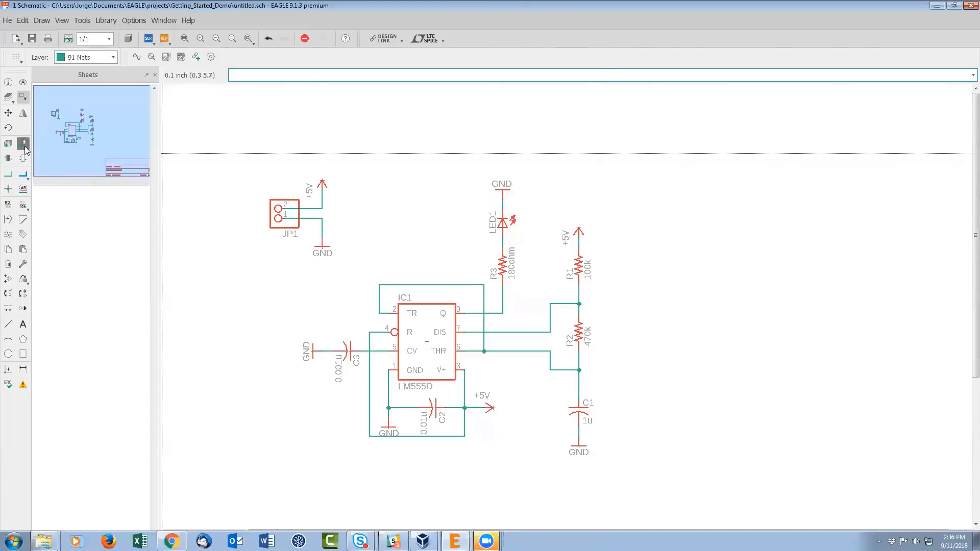
double_click(32, 38)
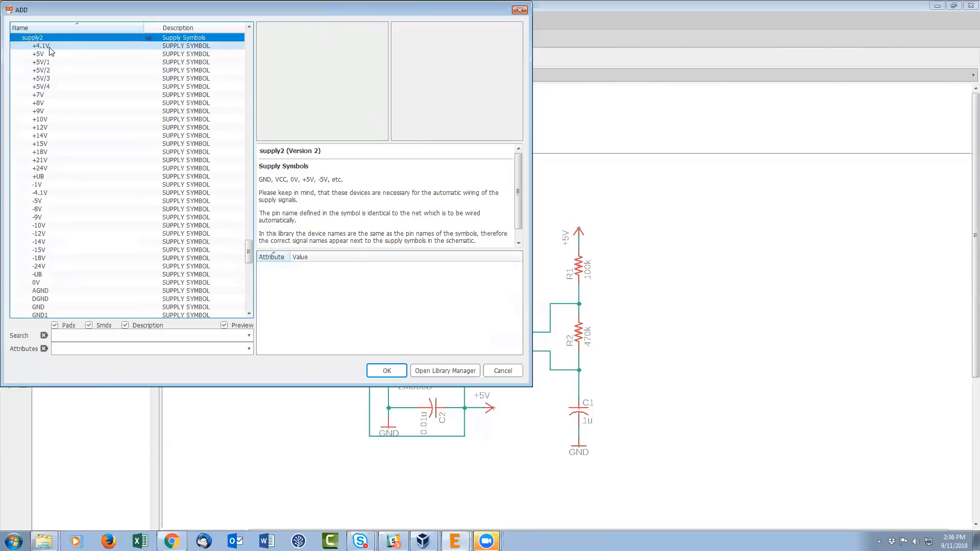
left_click(500, 371)
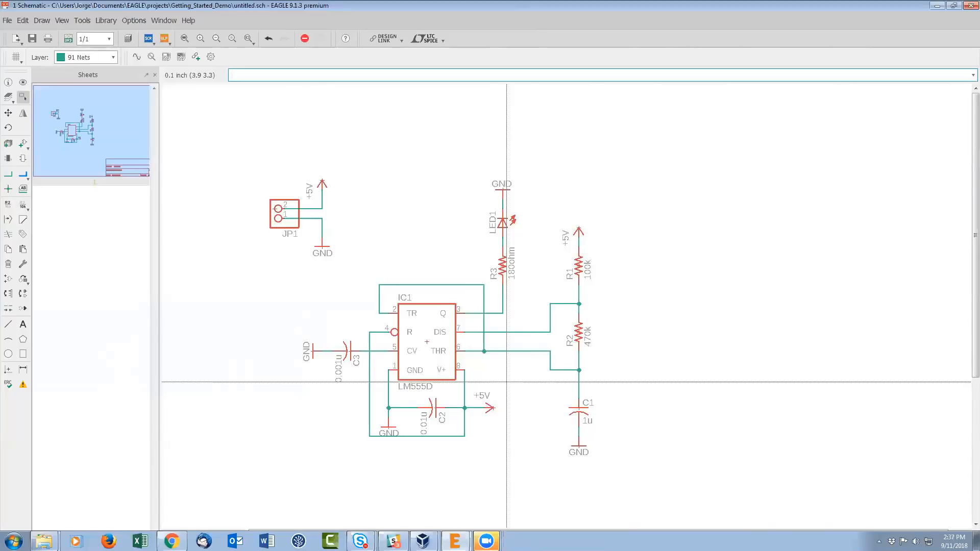
- Move the horizontal net segment below C2 down about 0.1 inch, clear of the GND label
left_click(8, 113)
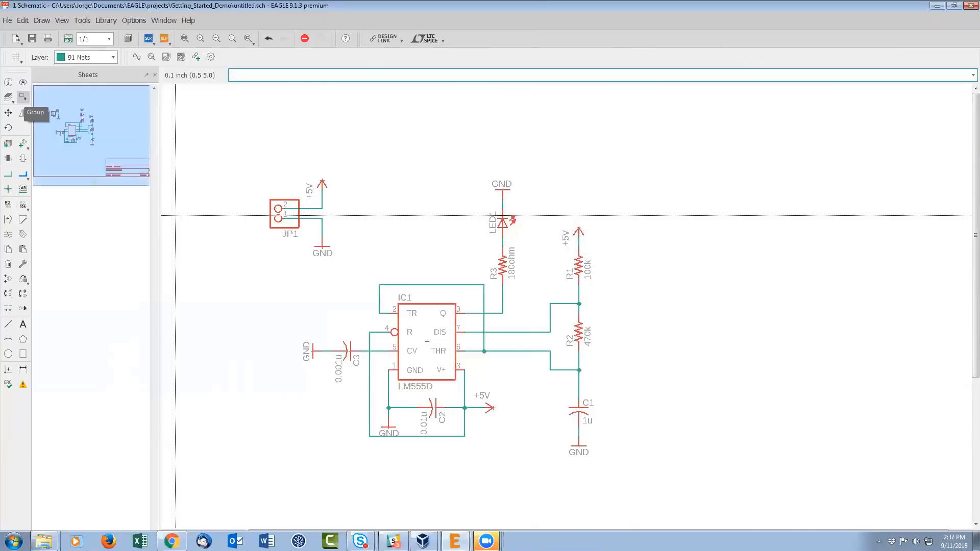
left_click(418, 437)
left_click(418, 446)
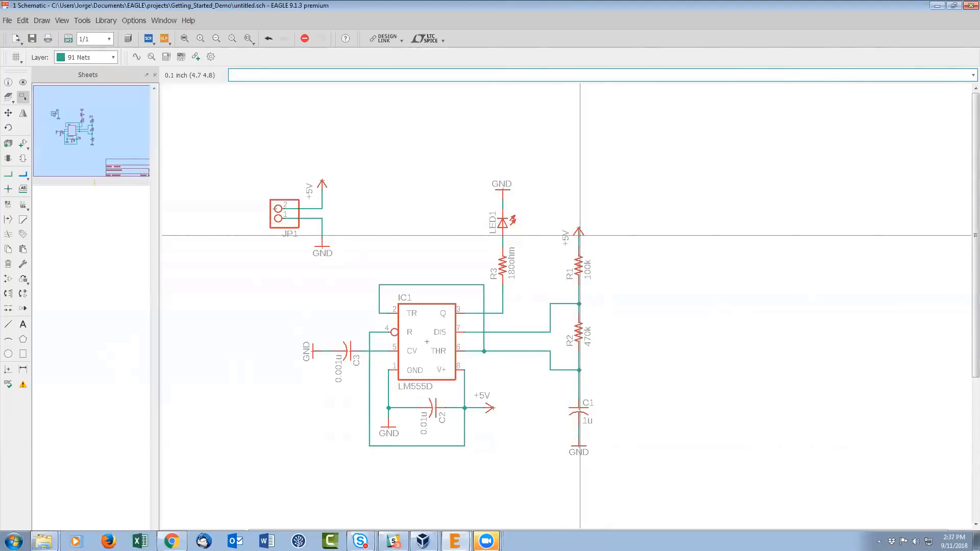
- Save the schematic as GettingStarted in the Getting_Started_Demo project folder
left_click(22, 42)
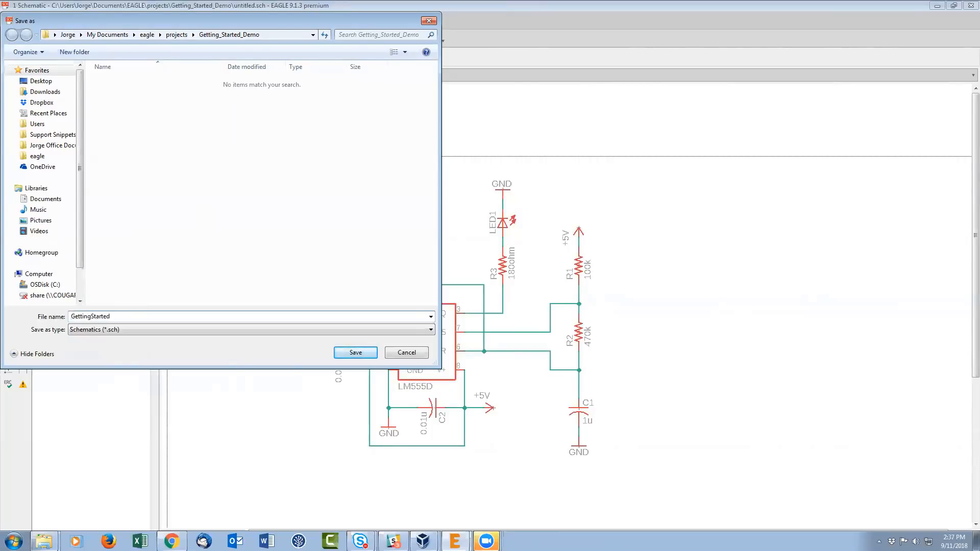
left_click(369, 352)
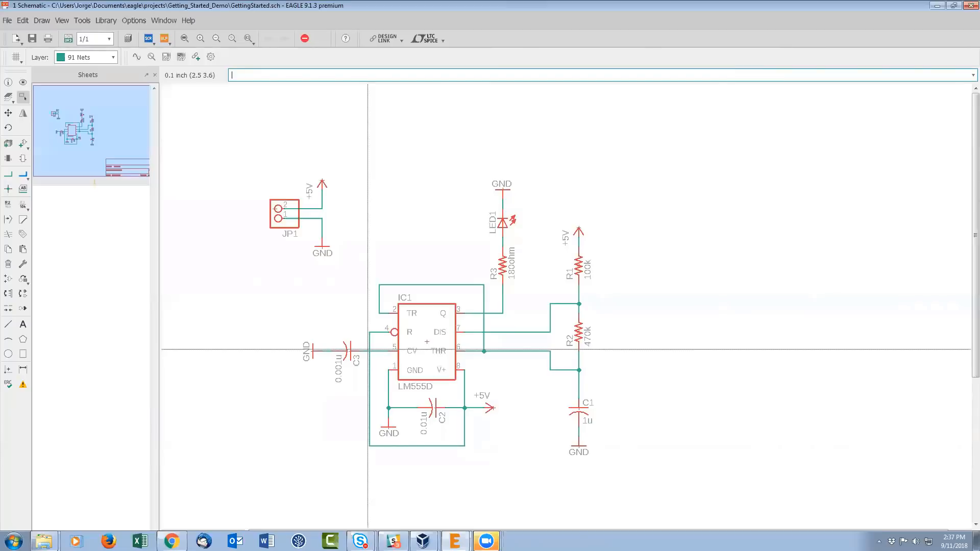
- Create the board layout from the GettingStarted schematic
left_click(68, 41)
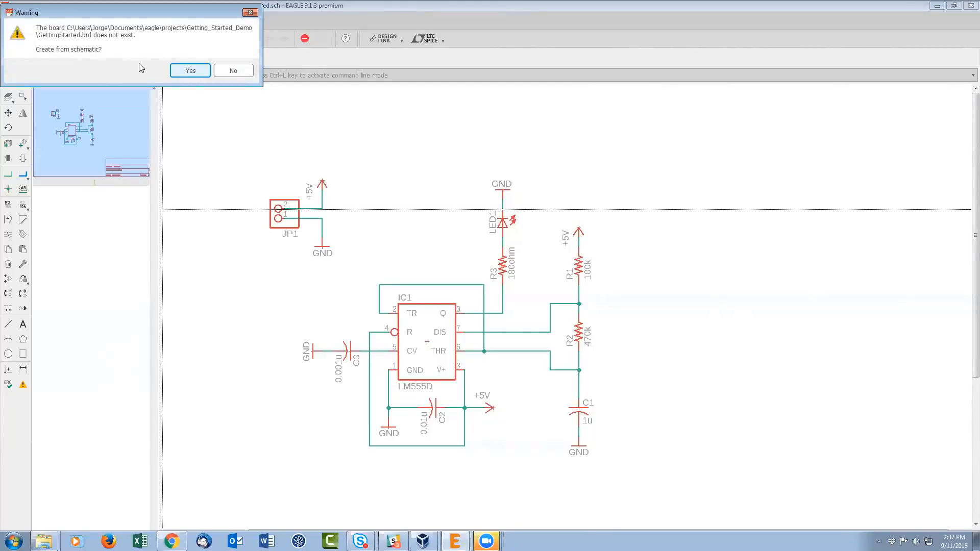
left_click(189, 70)
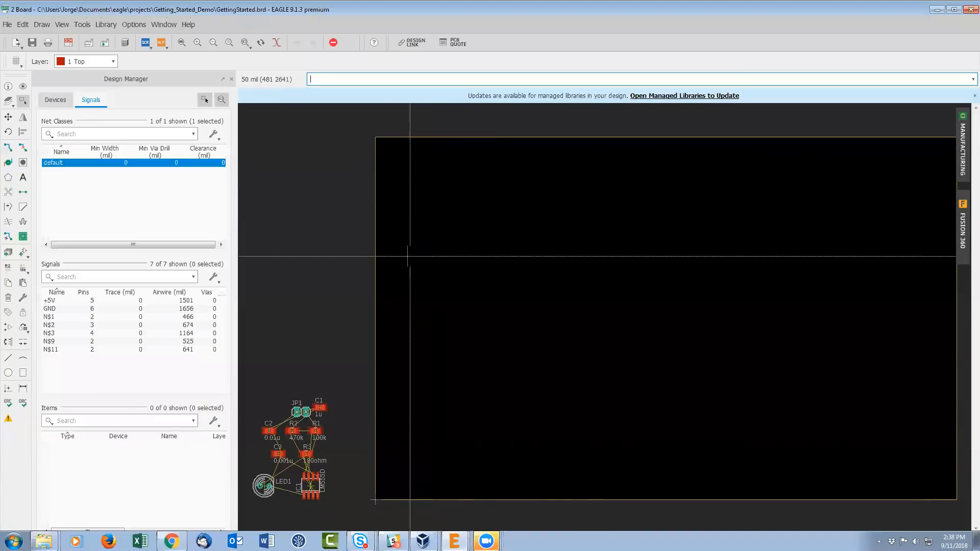
- Select all the parts as a group, rotate them a quarter turn and place them inside the board outline's lower-left corner
scroll(393, 285, "down", 1)
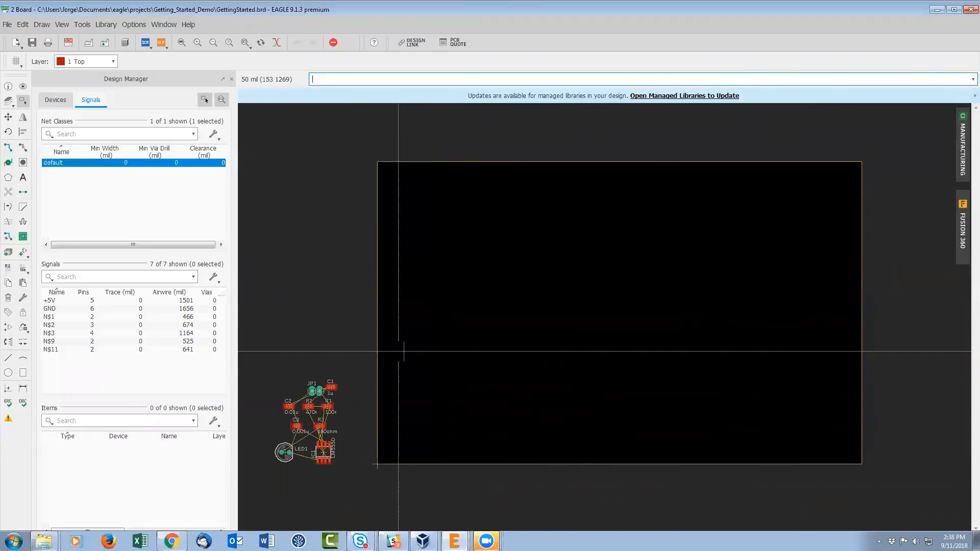
scroll(338, 413, "up", 1)
scroll(329, 430, "down", 1)
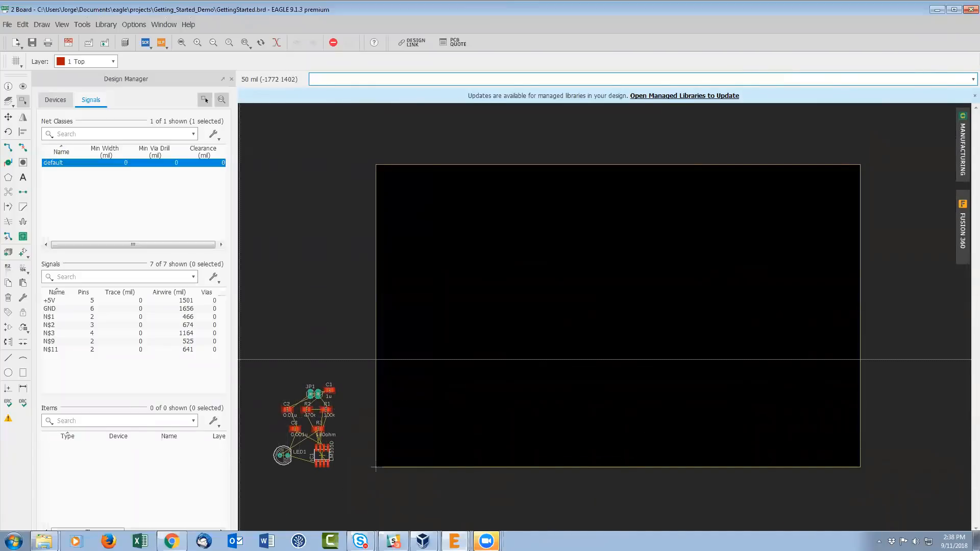
left_click_drag(346, 368, 263, 484)
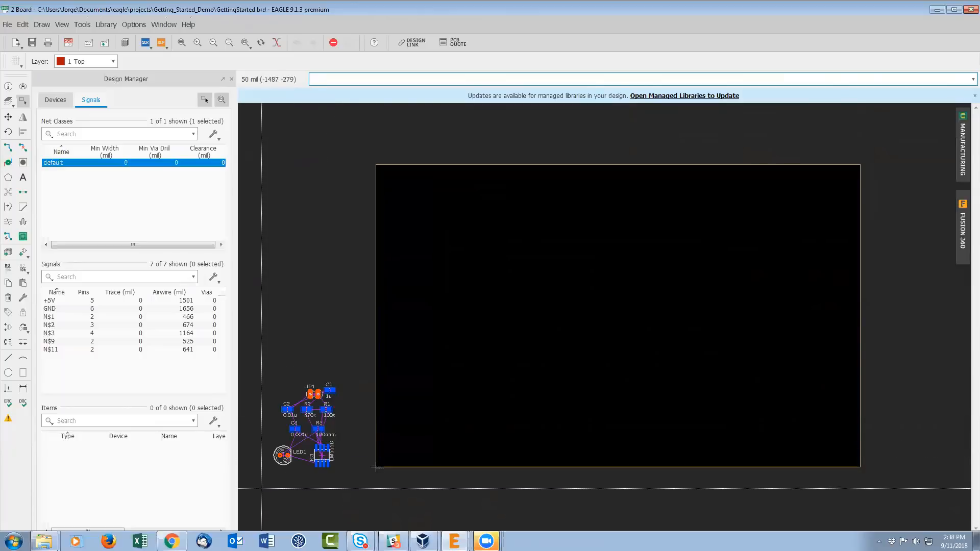
scroll(323, 469, "up", 1)
scroll(322, 469, "up", 1)
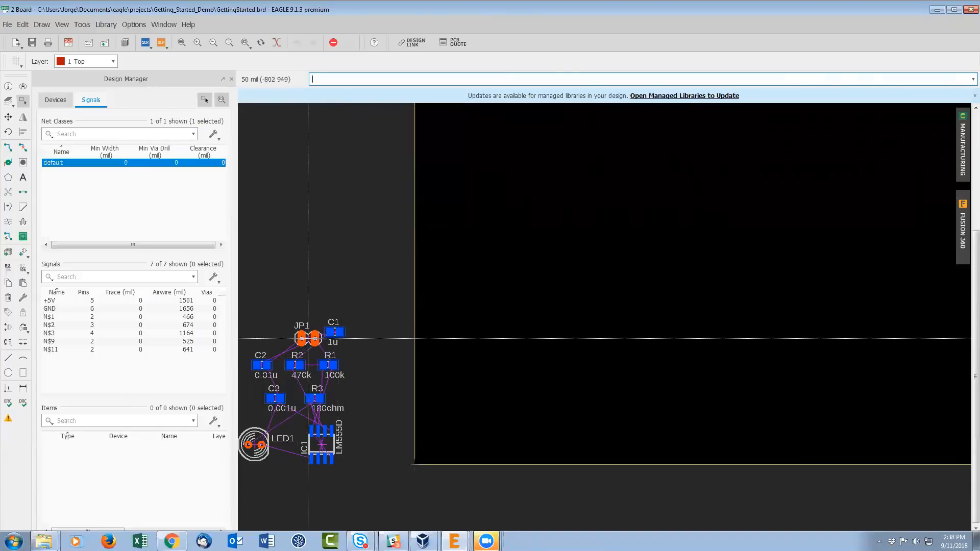
left_click_drag(308, 338, 518, 316)
right_click(519, 316)
right_click(519, 316)
right_click(519, 316)
right_click(519, 316)
right_click(519, 316)
right_click(519, 316)
right_click(519, 317)
right_click(519, 317)
right_click(519, 317)
right_click(519, 316)
right_click(519, 316)
right_click(519, 316)
right_click(519, 316)
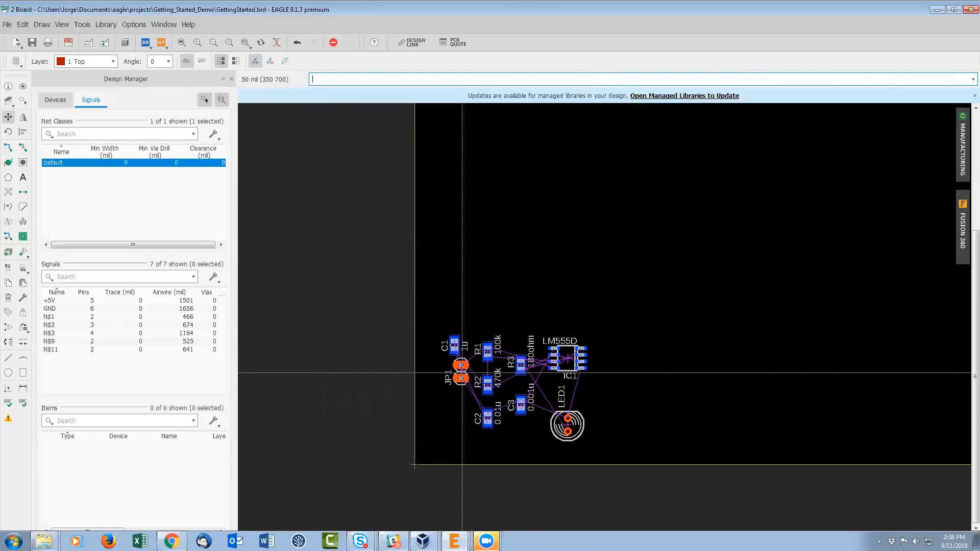
left_click(450, 386)
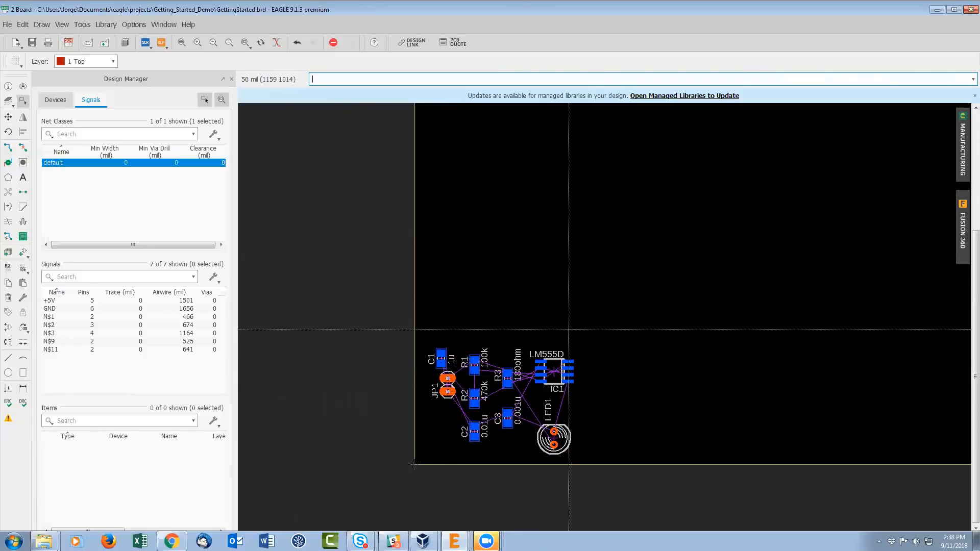
key("Escape")
- Shrink the board outline by moving its upper and right edges in close around the placed parts
scroll(551, 325, "down", 2)
middle_click_drag(684, 256, 580, 298)
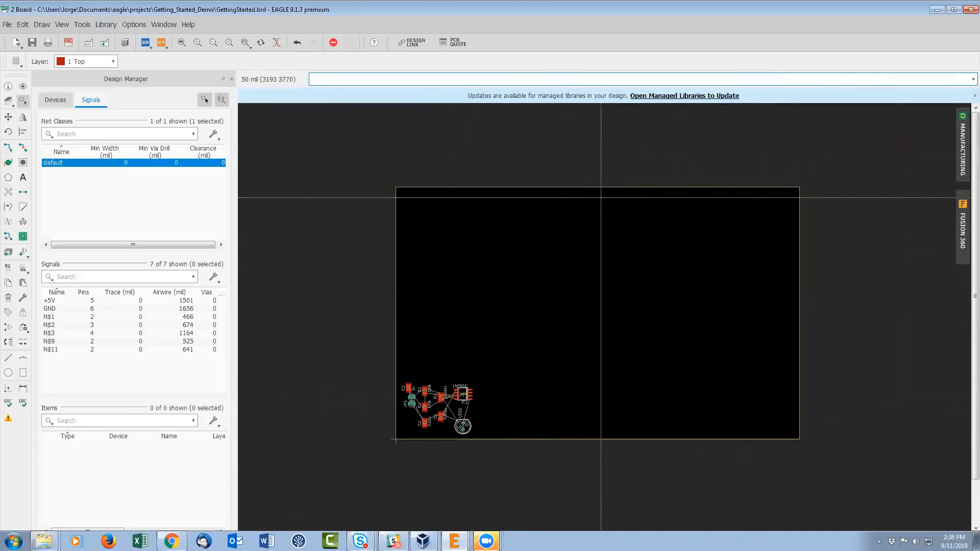
left_click_drag(601, 188, 601, 378)
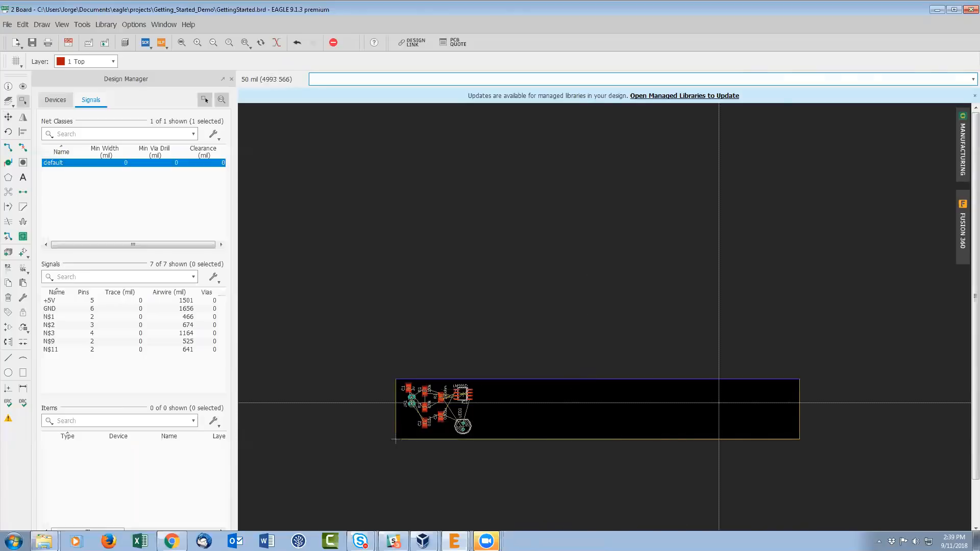
left_click_drag(799, 408, 481, 406)
scroll(420, 408, "up", 5)
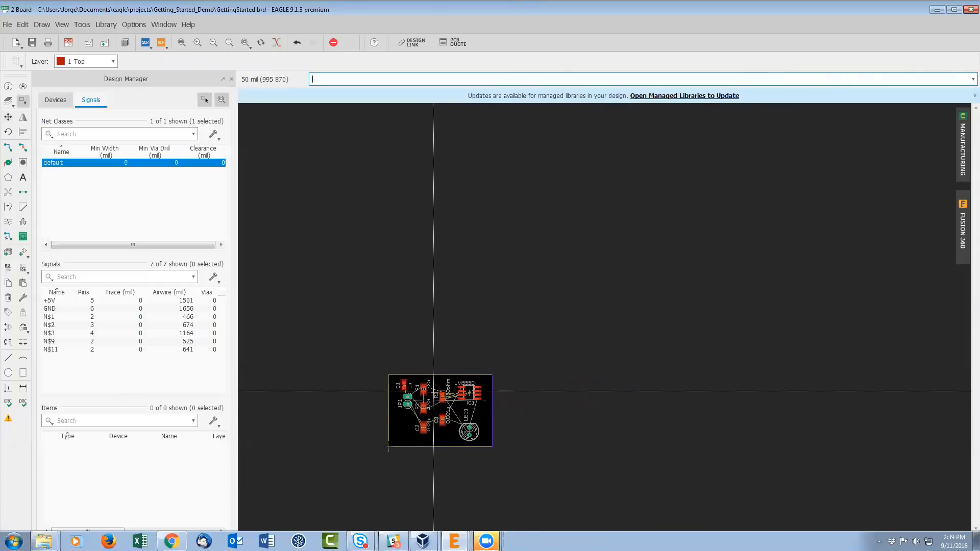
scroll(420, 411, "down", 4)
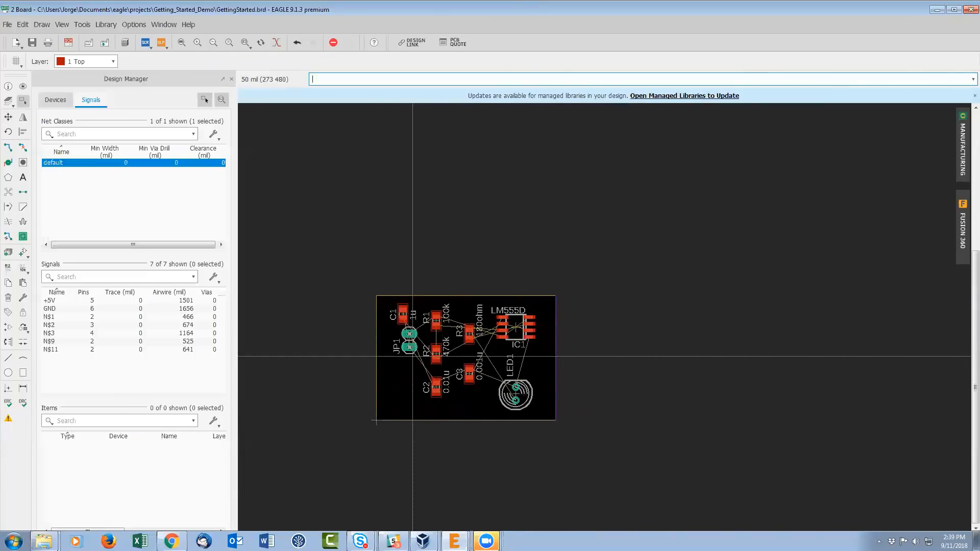
- Move connector JP1 down near the board's lower-left corner and place capacitor C1 just above it, level with R2
scroll(415, 357, "up", 2)
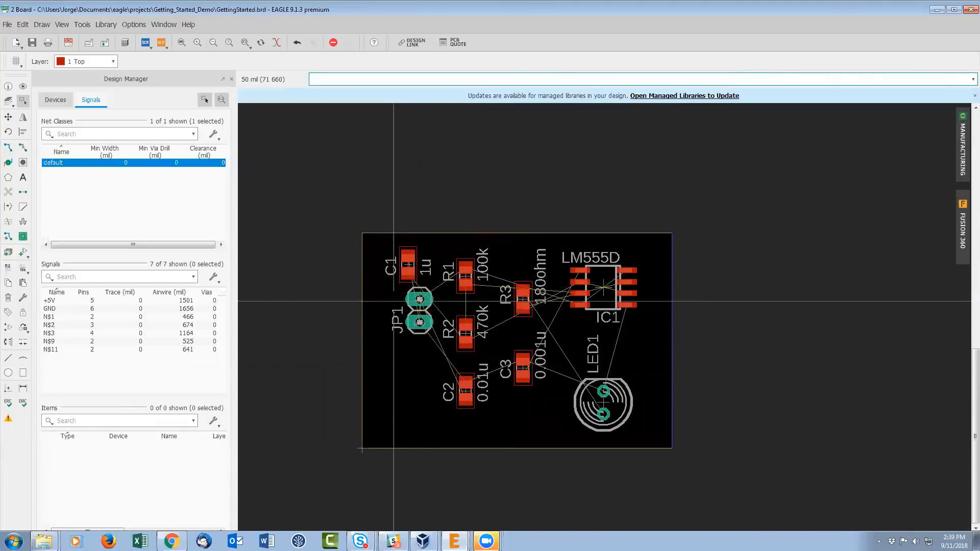
left_click_drag(417, 310, 403, 406)
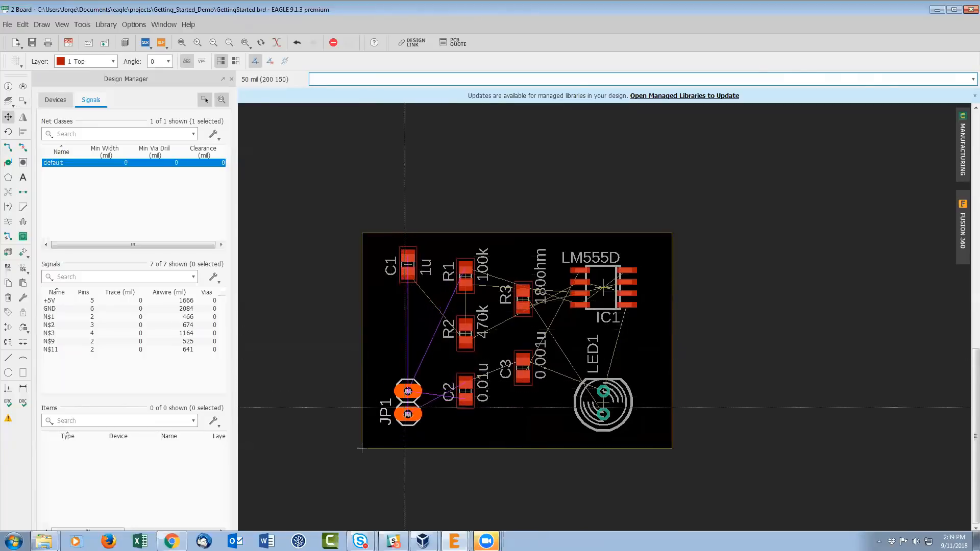
left_click(405, 408)
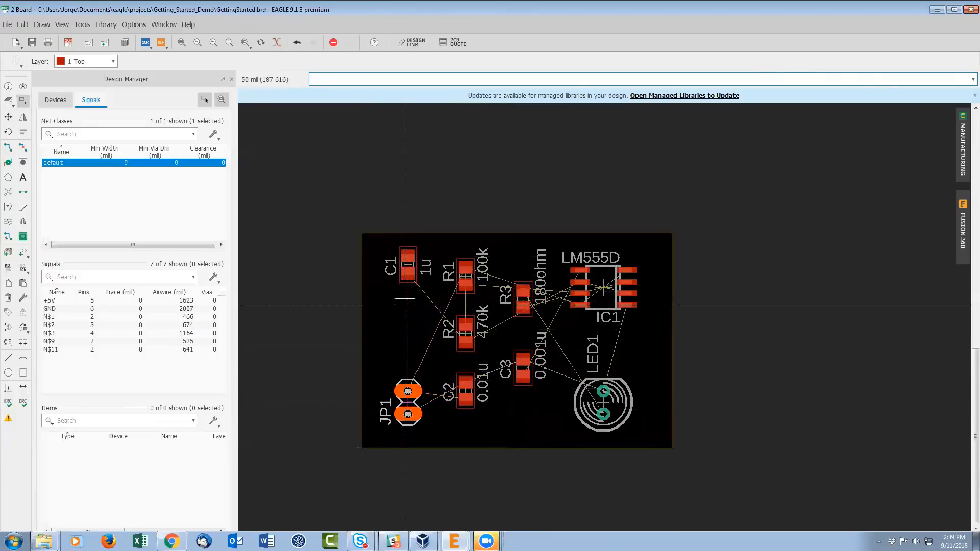
left_click(405, 264)
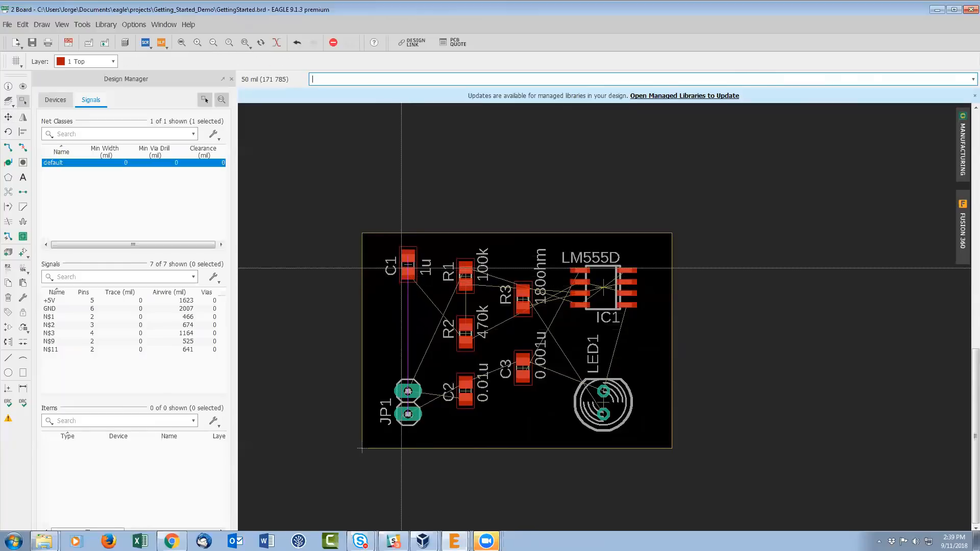
left_click(405, 264)
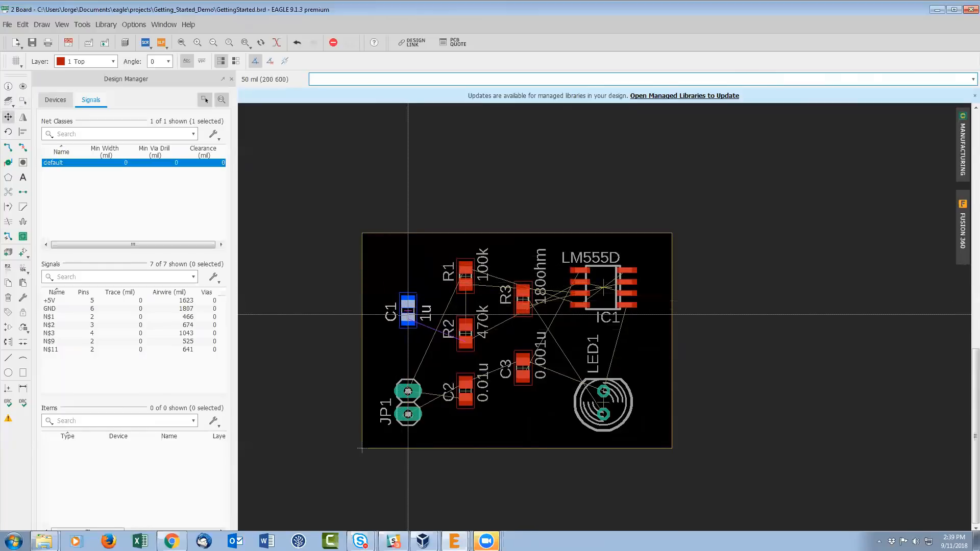
left_click(410, 331)
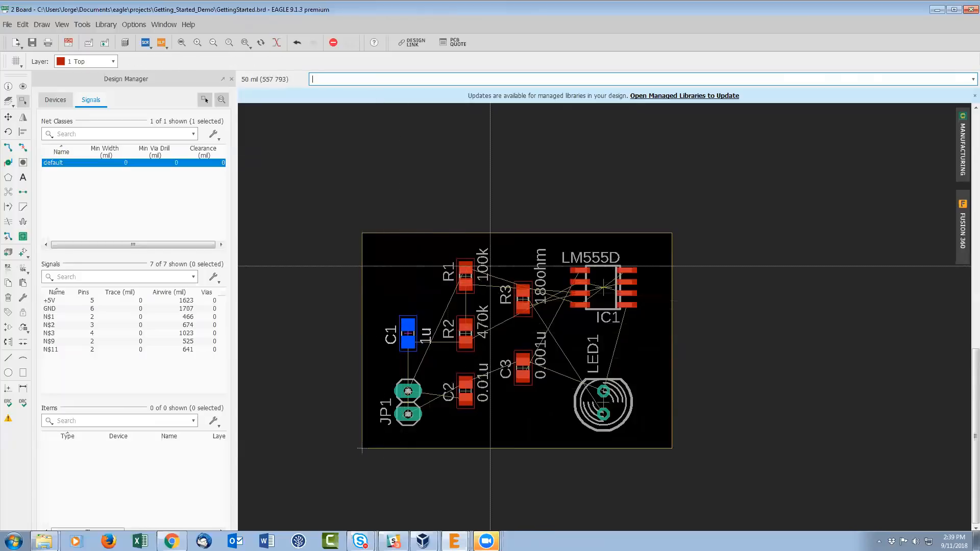
left_click(442, 276)
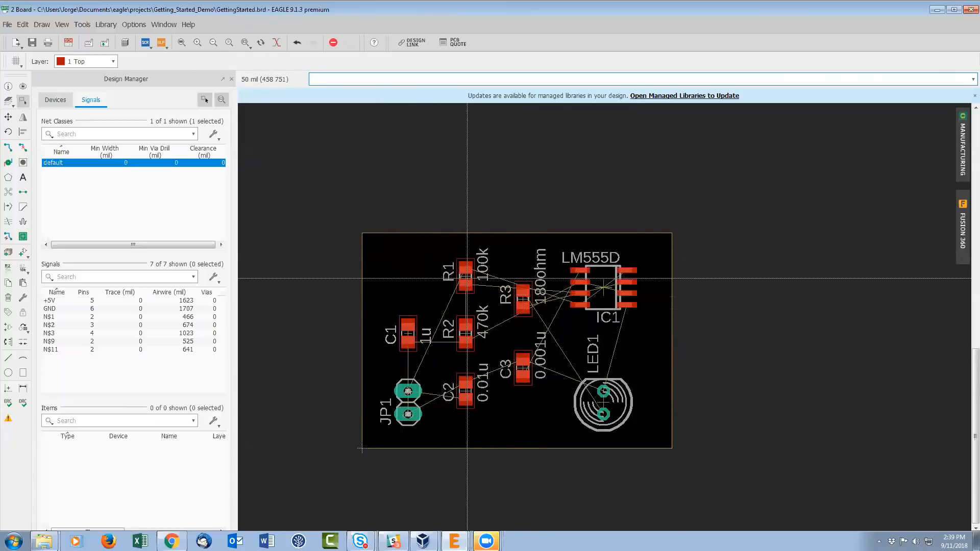
- Align resistors R1 and R3 by their top edges
left_click(465, 276)
left_click(522, 300, "ctrl")
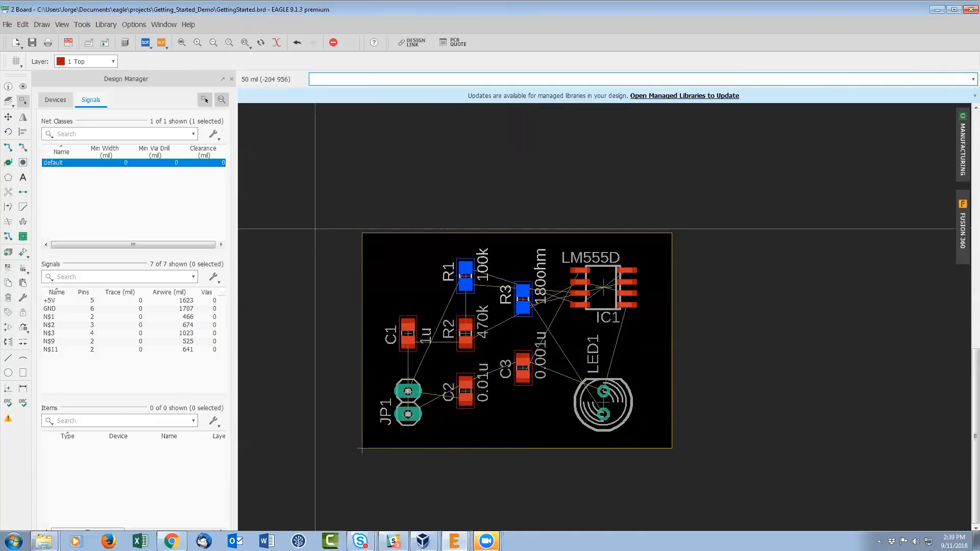
left_click(23, 132)
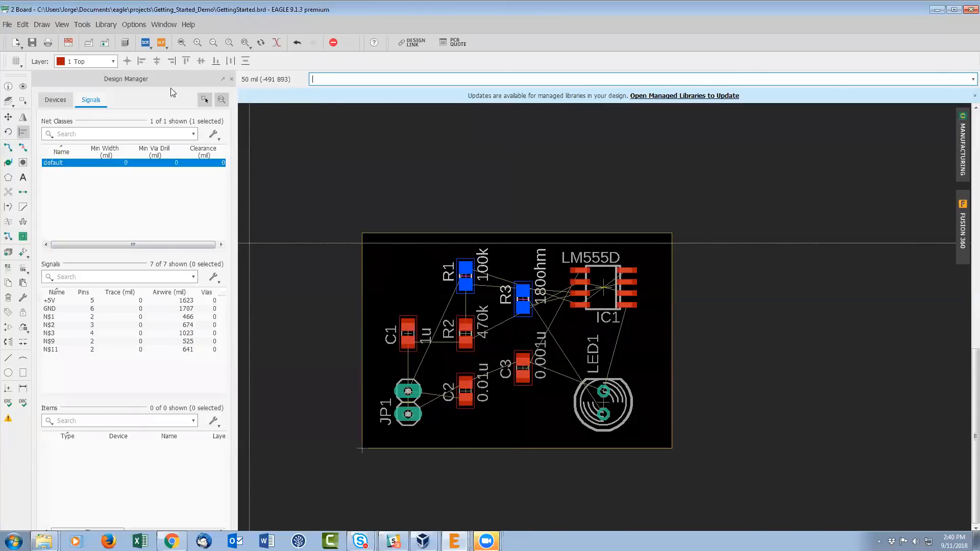
left_click(185, 61)
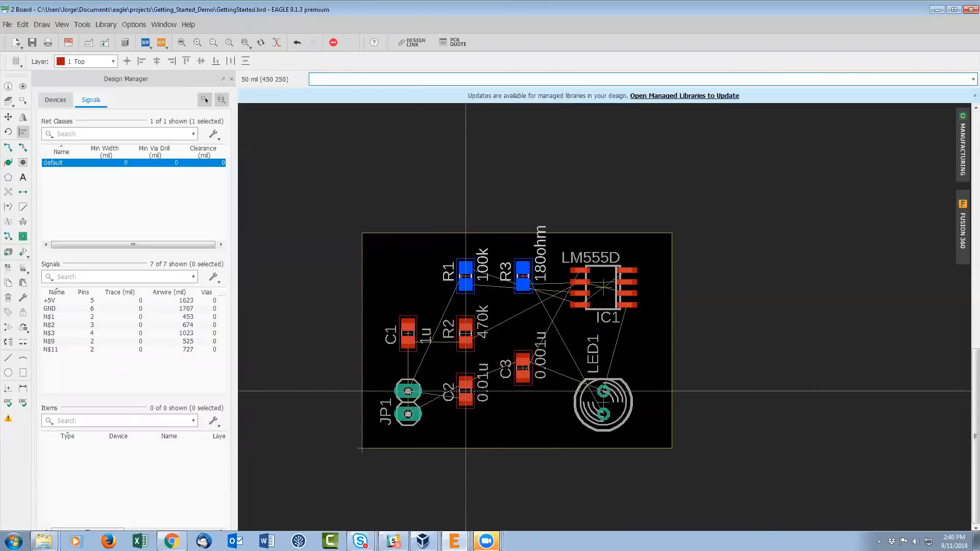
left_click(492, 391)
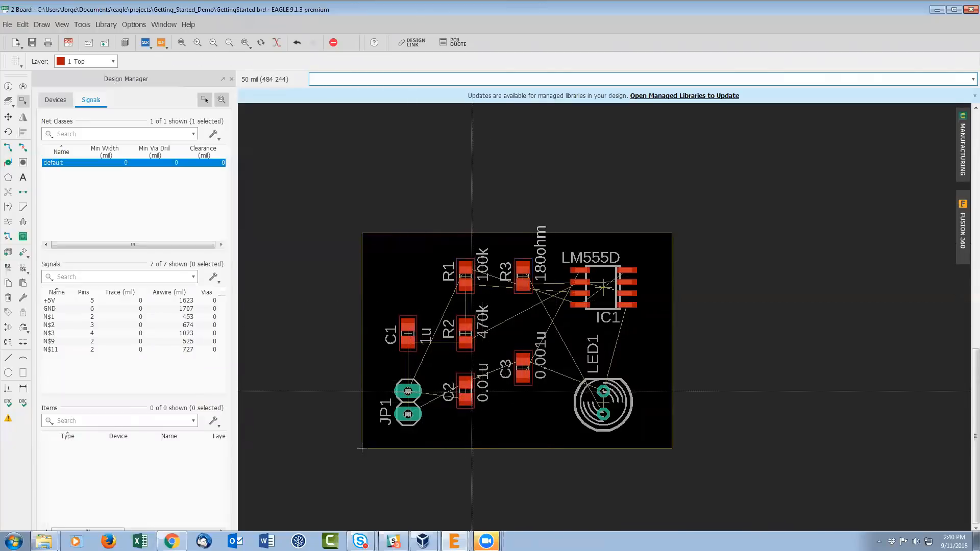
- Align capacitors C2 and C3 by their bottom edges and move LED1 about 100 mil to the right
left_click(466, 390)
left_click(522, 367, "ctrl")
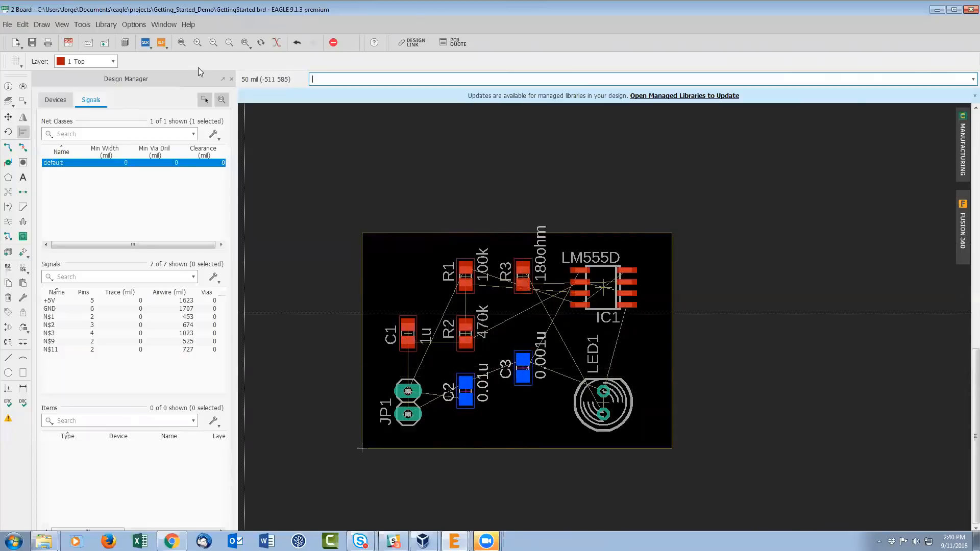
left_click(217, 61)
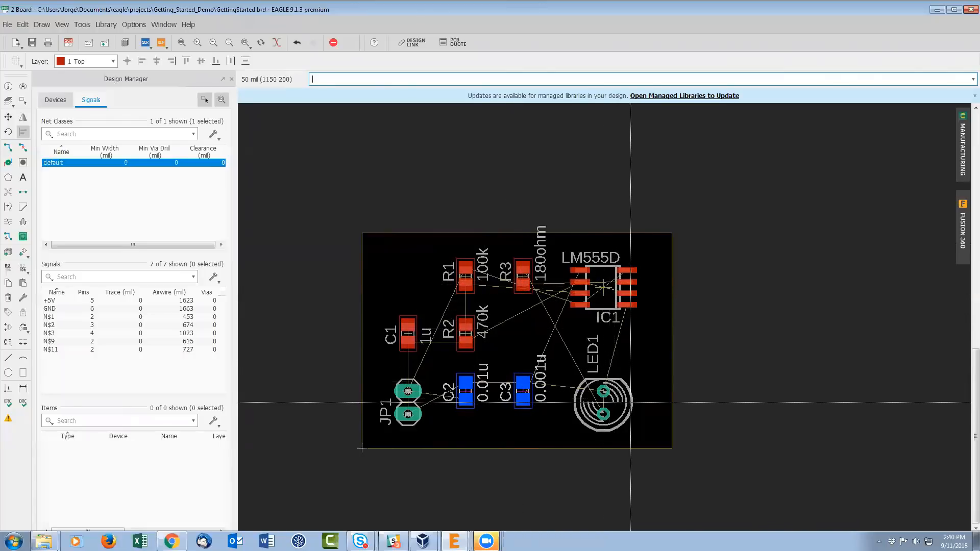
left_click_drag(604, 401, 630, 402)
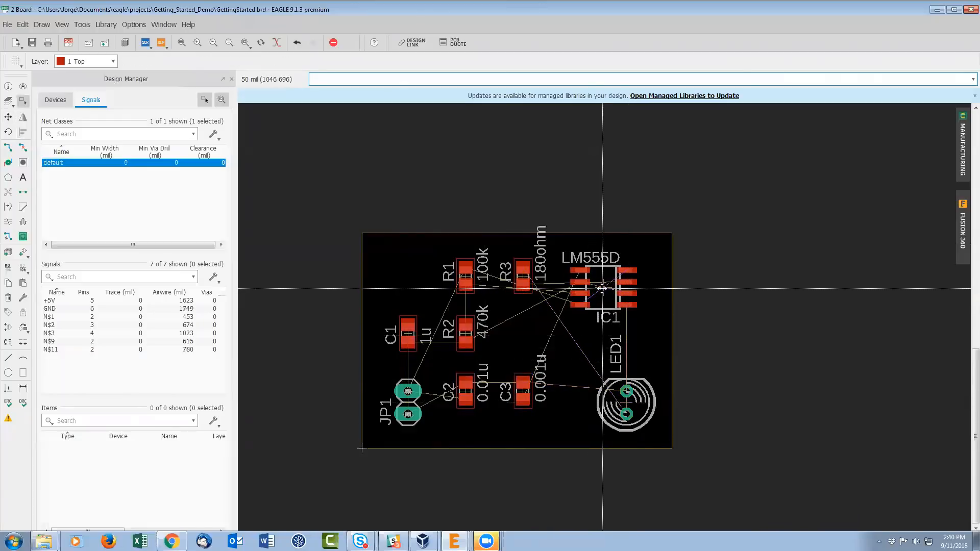
- Rotate IC1 through a full turn while moving it, and place it about 50 mil further right above LED1
scroll(602, 289, "up", 4)
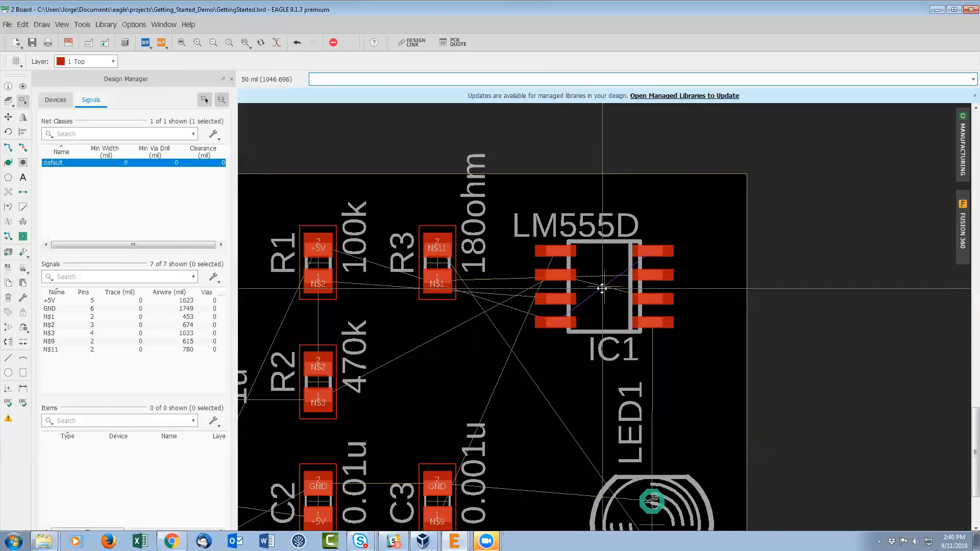
left_click(602, 288)
left_click(602, 288)
left_click_drag(602, 288, 534, 374)
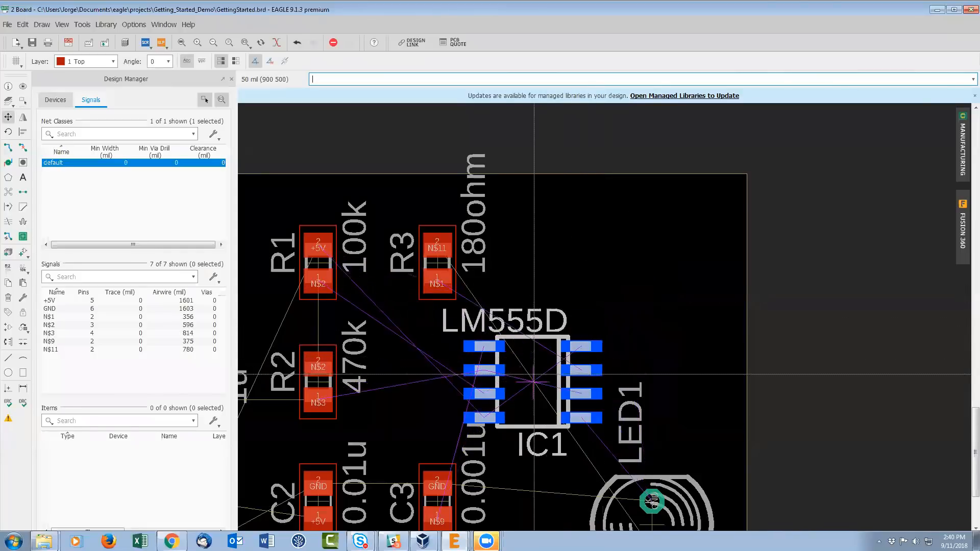
right_click(607, 356)
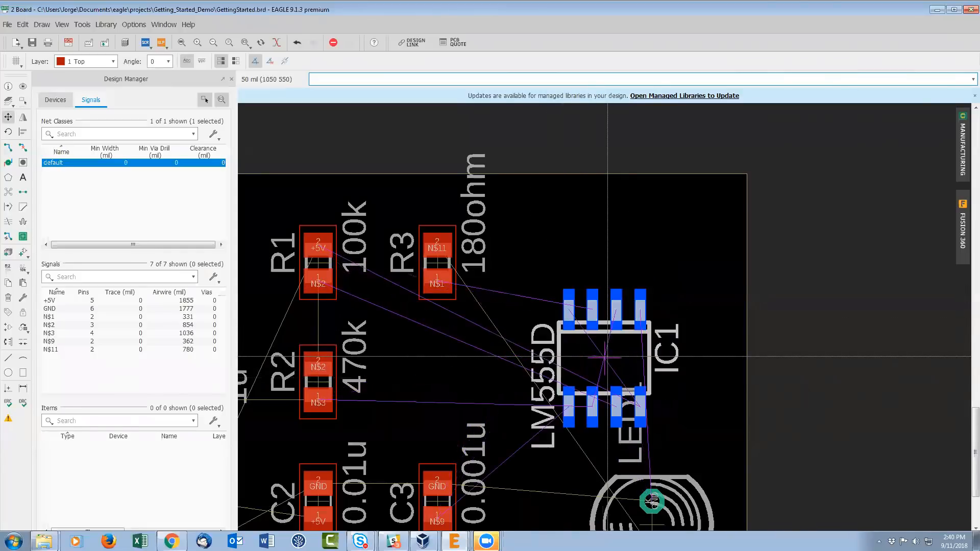
left_click_drag(607, 356, 629, 289)
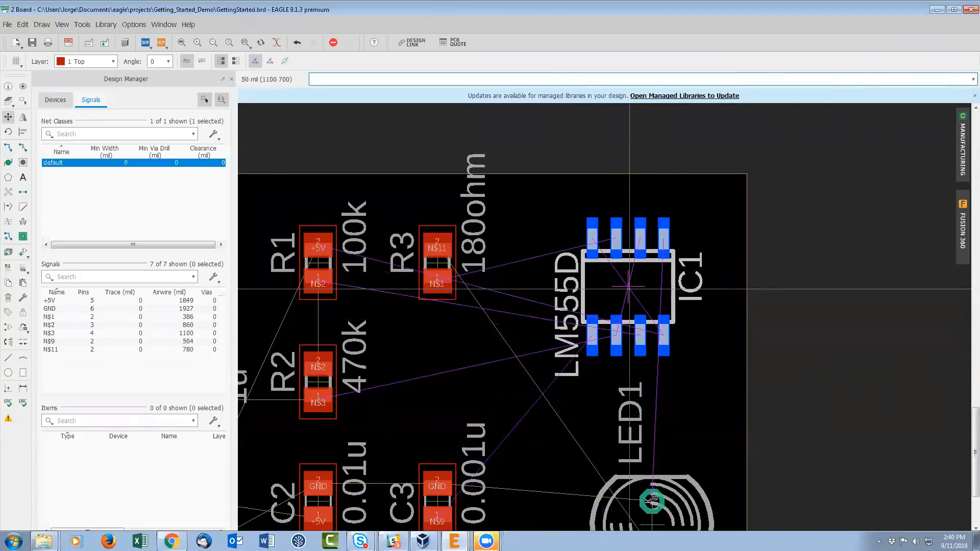
right_click(629, 289)
right_click(629, 289)
right_click(630, 289)
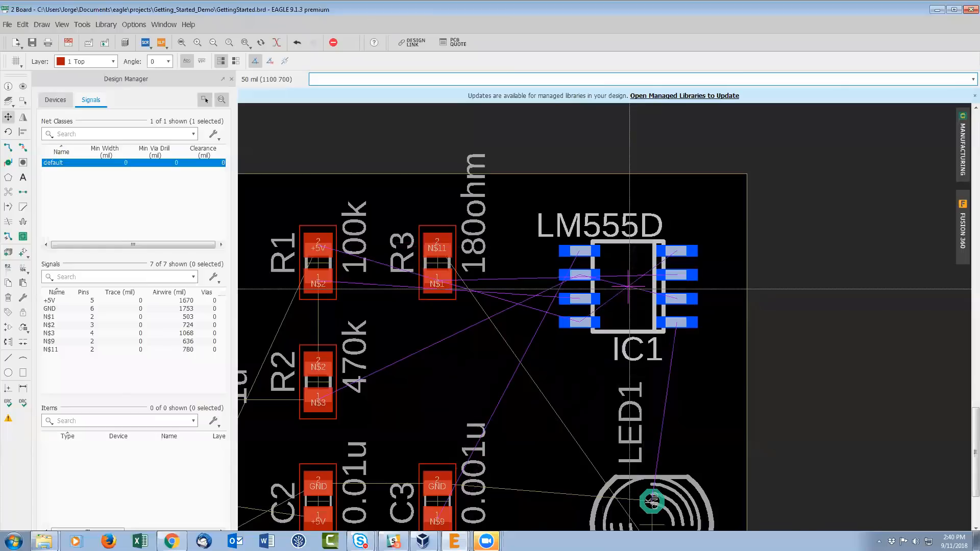
mouse_move(629, 289)
left_mouse_down()
mouse_move(617, 299)
mouse_move(617, 275)
left_mouse_up()
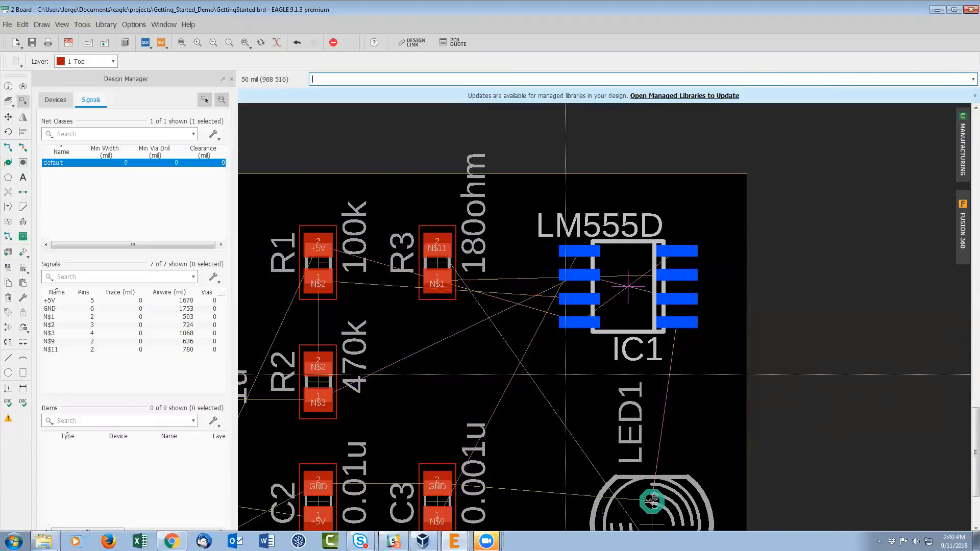
- Move resistor R3 down between R2 and IC1, level with R2, and recalculate the airwires with Ratsnest
scroll(568, 374, "down", 2)
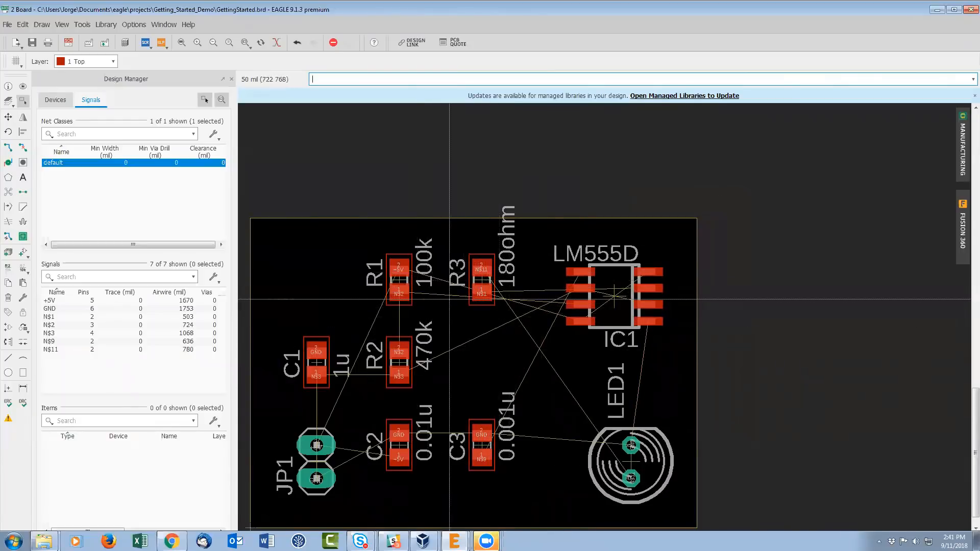
left_click(482, 286)
left_click(483, 365)
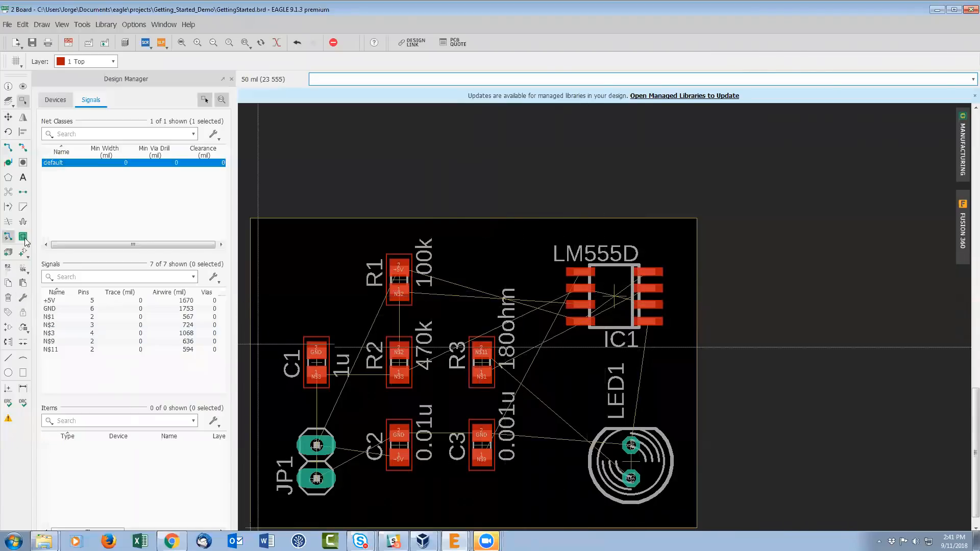
left_click(9, 192)
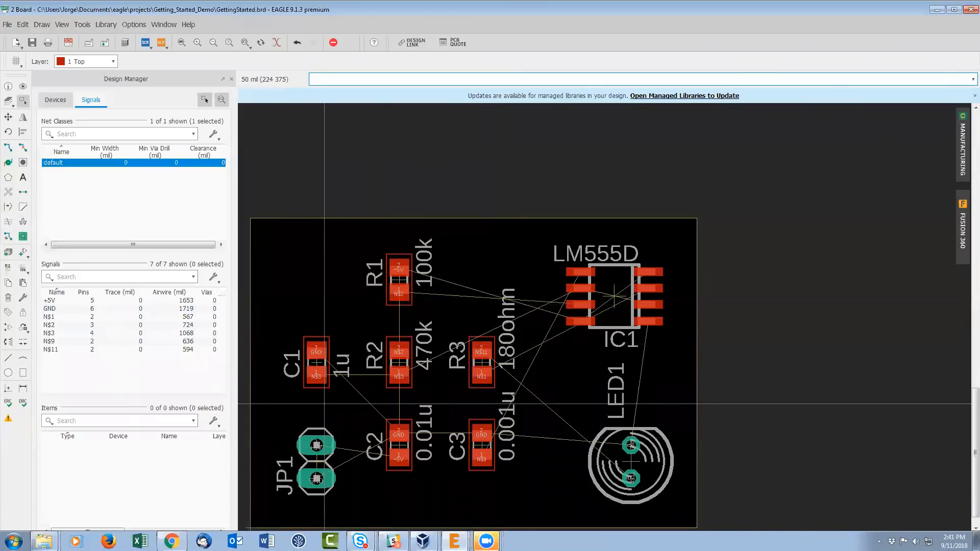
key("ctrl+z")
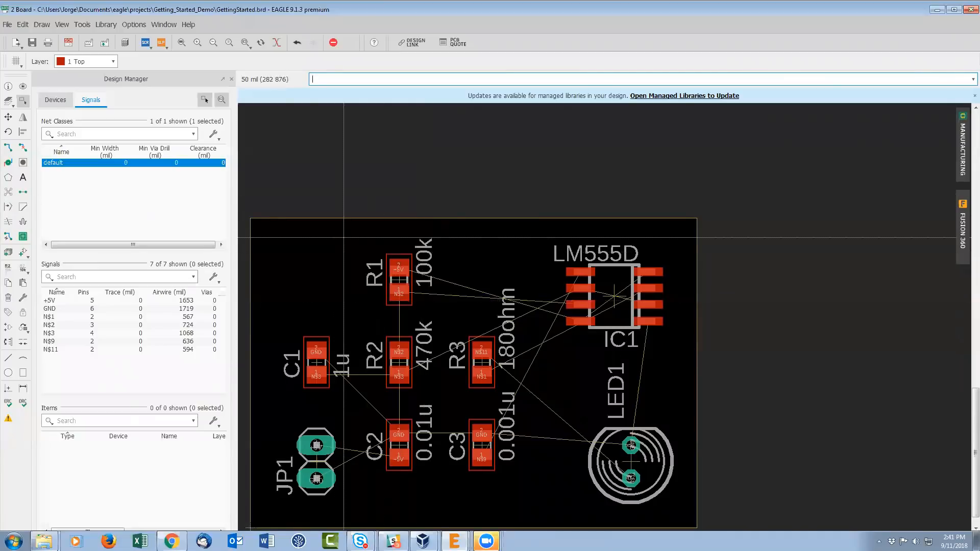
scroll(336, 270, "down", 1)
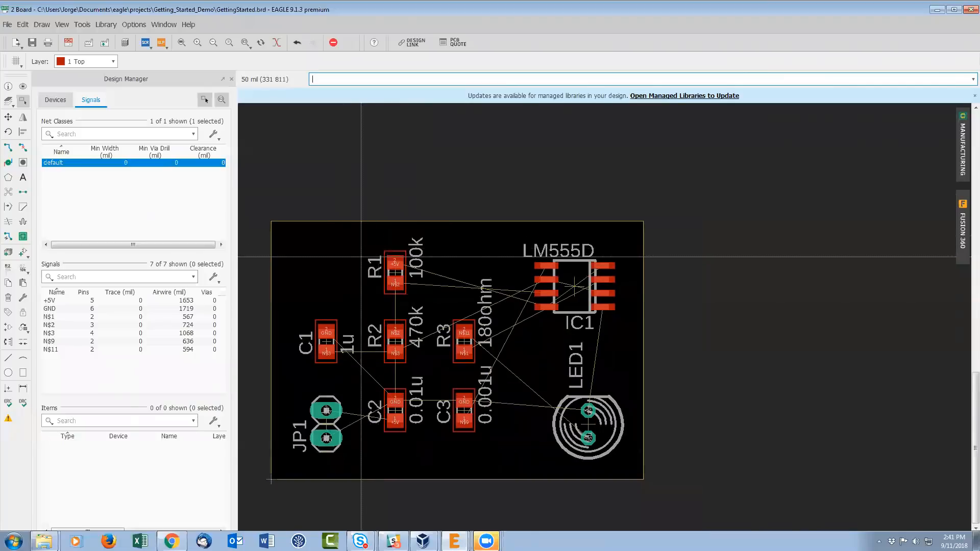
scroll(345, 312, "up", 1)
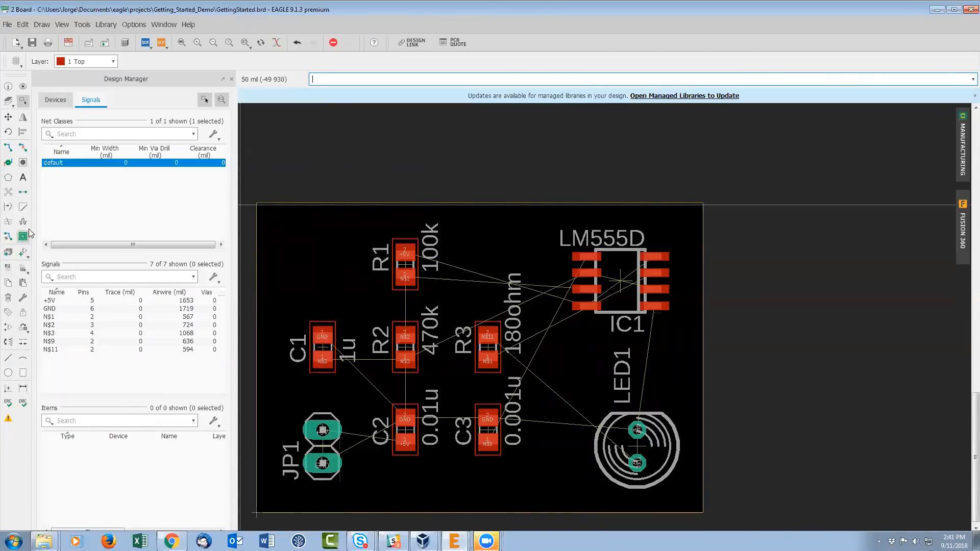
- Draw a copper polygon on the Top layer around the board outline and assign it to the GND signal
left_click(8, 178)
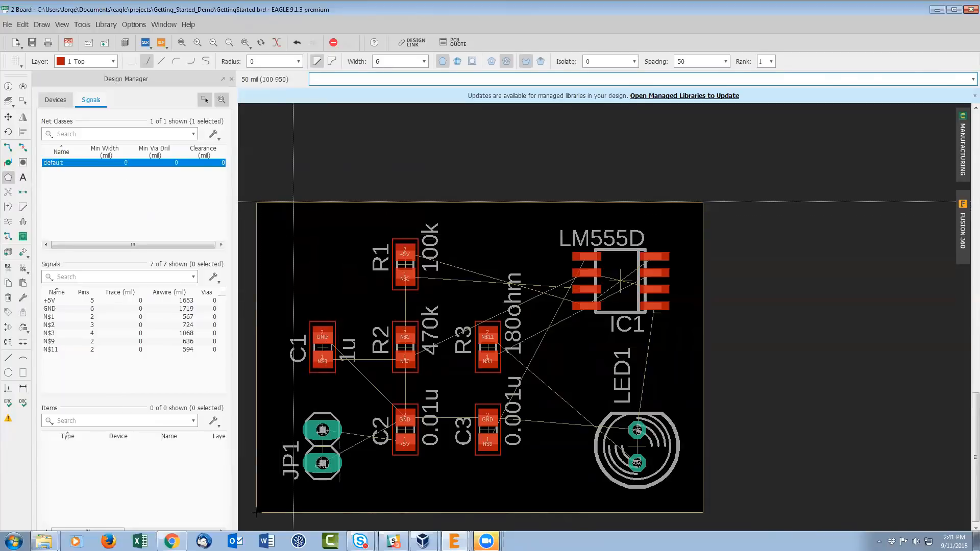
left_click(259, 201)
left_click(703, 199)
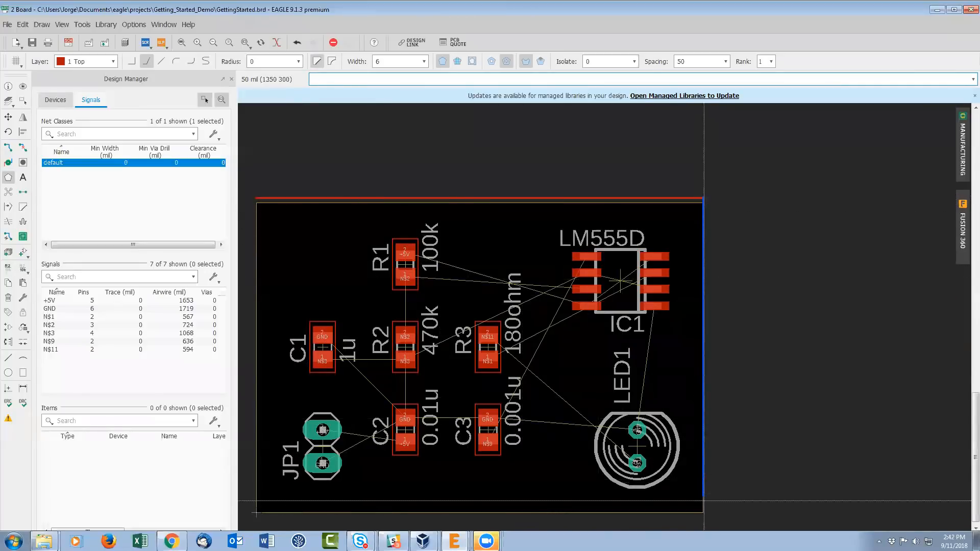
left_click(258, 512)
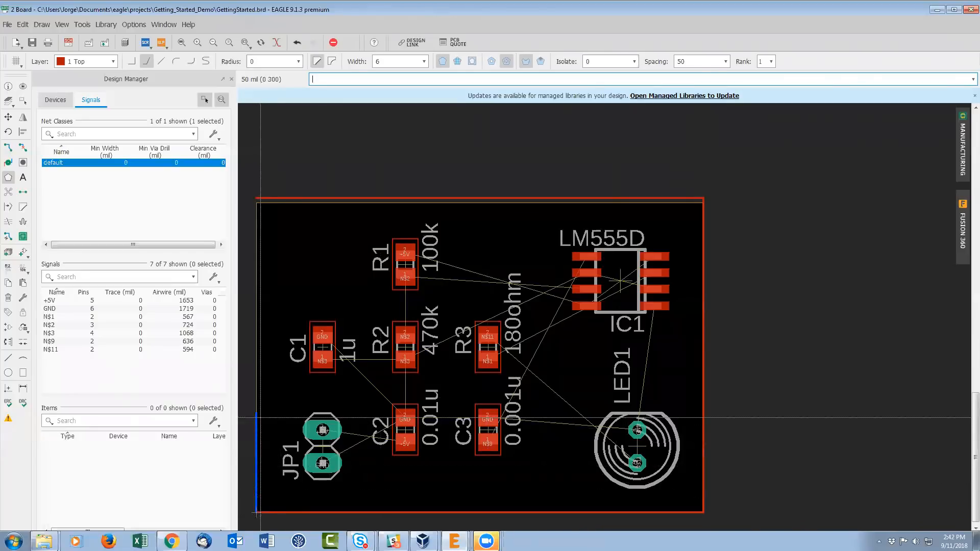
left_click(257, 198)
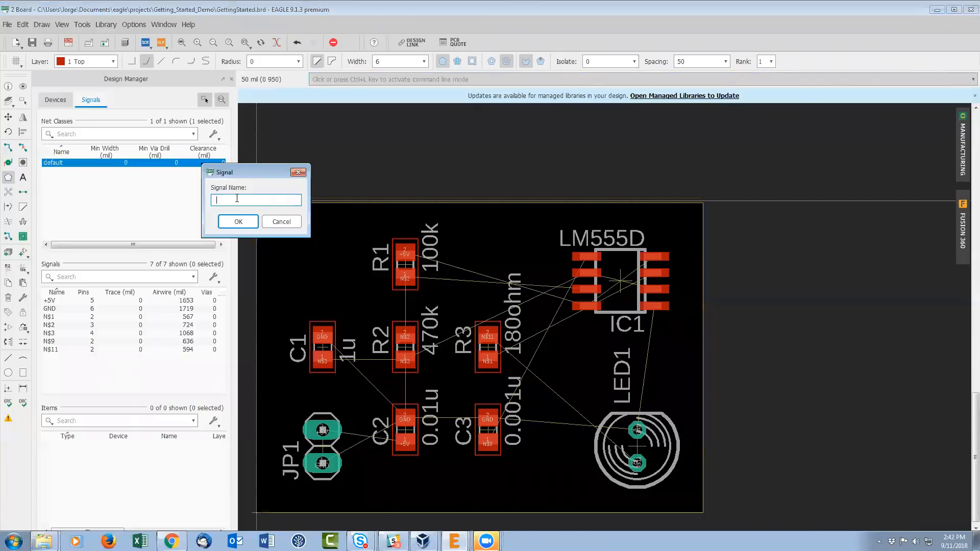
key("Return")
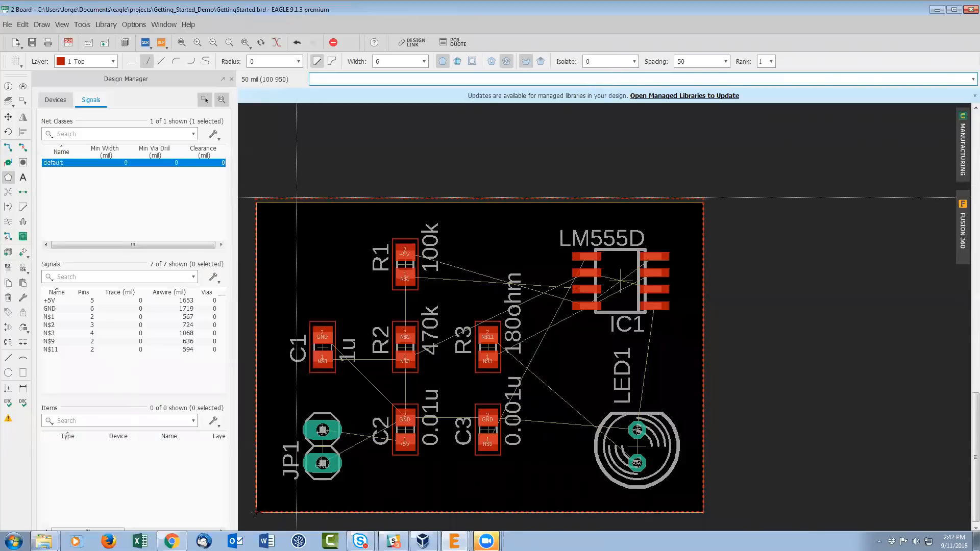
- Fill the GND polygon with Ratsnest and inspect the copper clearances and the thermal connections at the GND pads of C1, C2 and C3
scroll(299, 202, "up", 3)
scroll(297, 203, "down", 3)
scroll(296, 203, "up", 2)
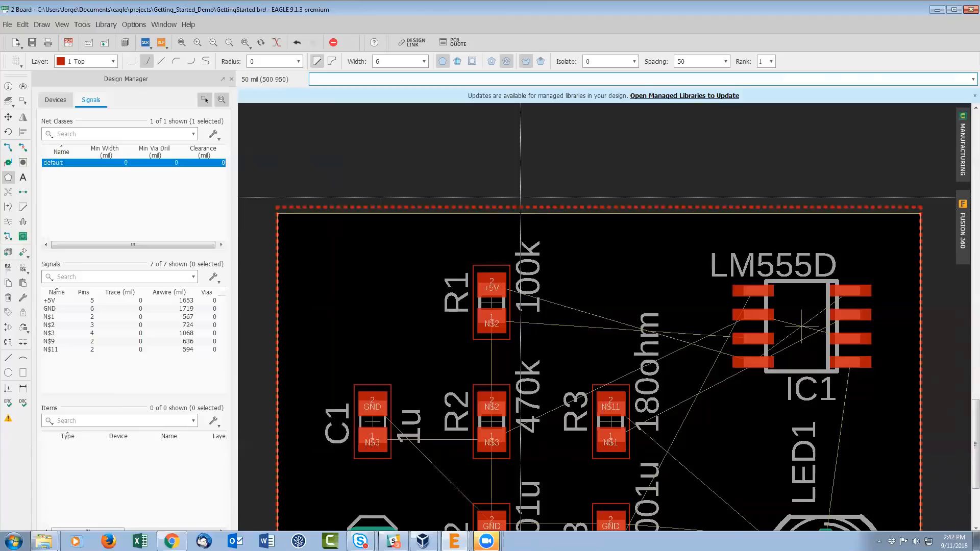
left_click(8, 192)
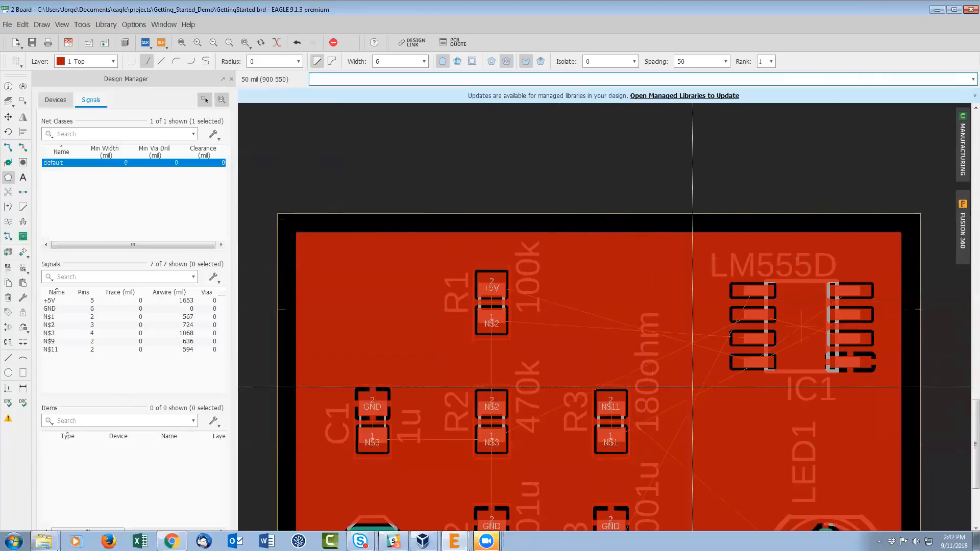
scroll(688, 386, "up", 2)
scroll(689, 387, "down", 3)
scroll(469, 353, "up", 4)
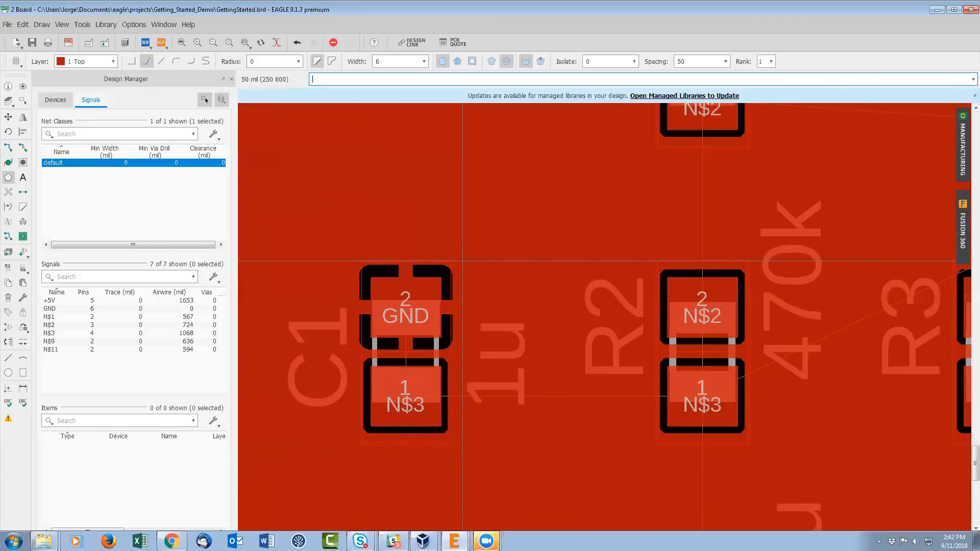
scroll(563, 255, "down", 2)
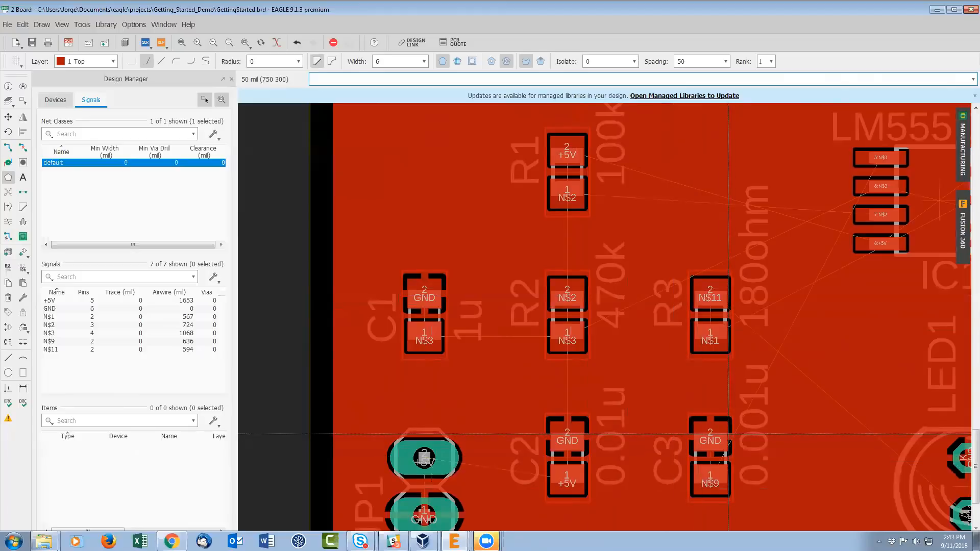
scroll(768, 316, "down", 2)
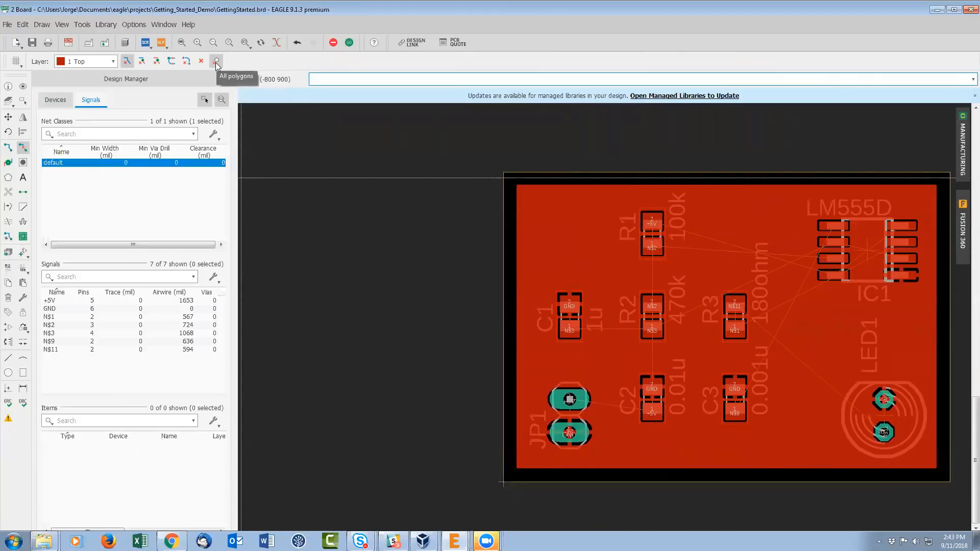
- Rip up all polygons so that the GND pour shows only as an outline
left_click(217, 61)
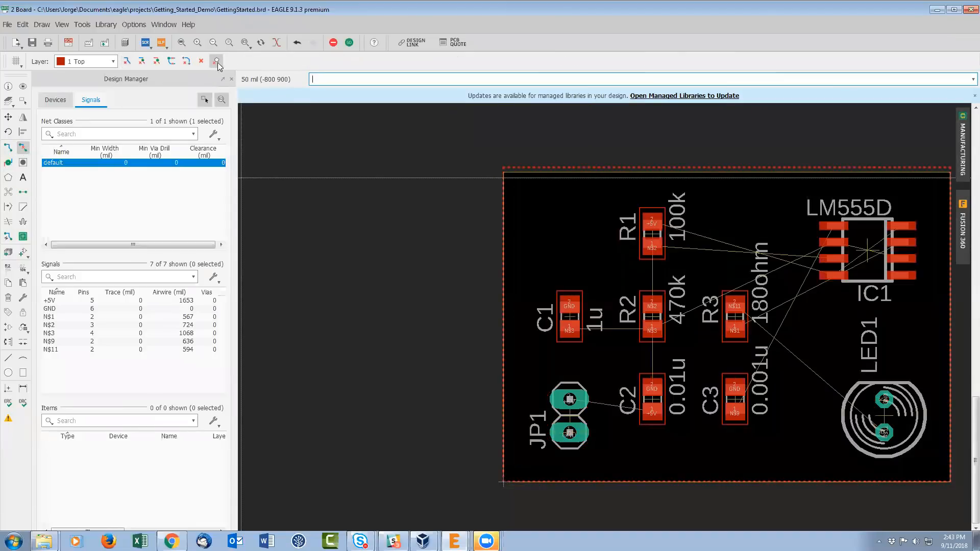
scroll(764, 216, "up", 5)
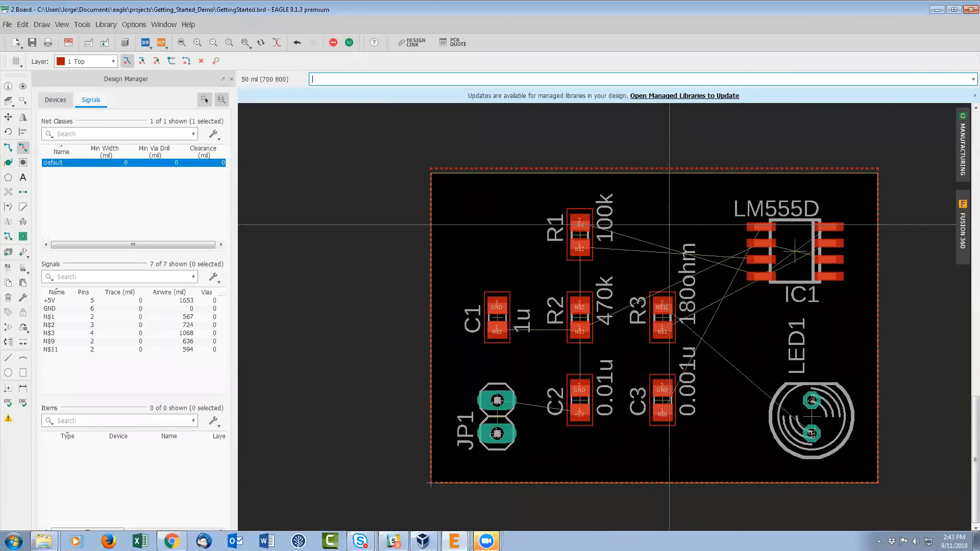
scroll(594, 308, "down", 2)
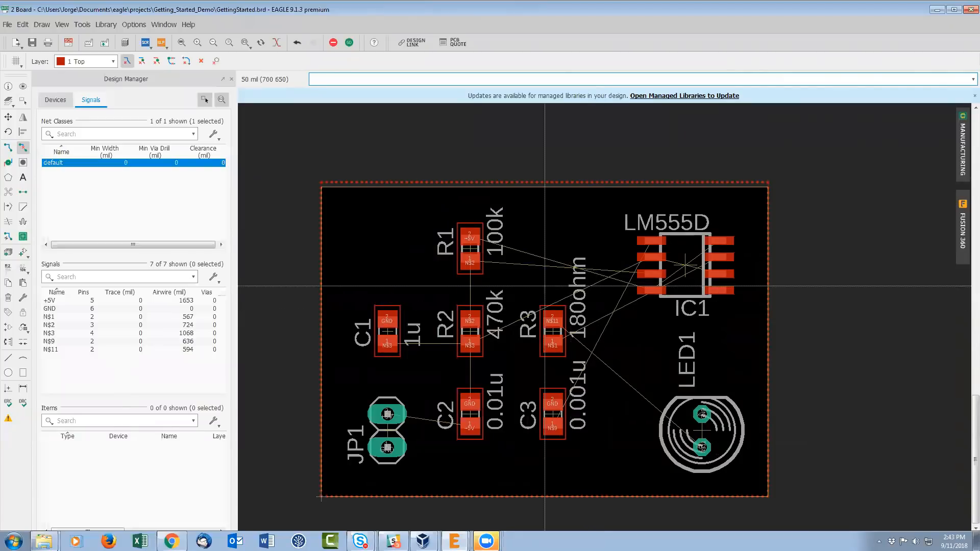
- Route the N$9 signal on the Top layer from IC1's upper-left pad to C3's lower pad, walking around obstacles
left_click(8, 148)
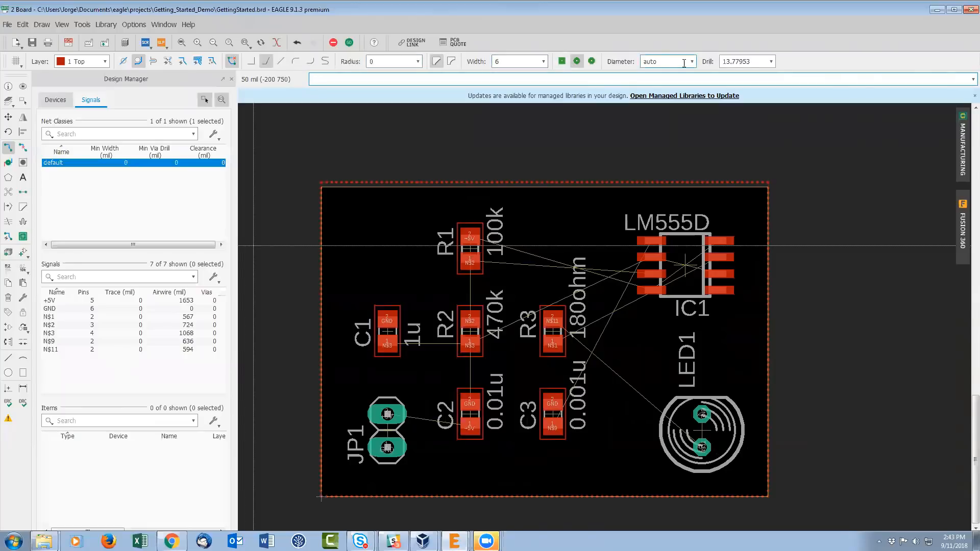
left_click(140, 65)
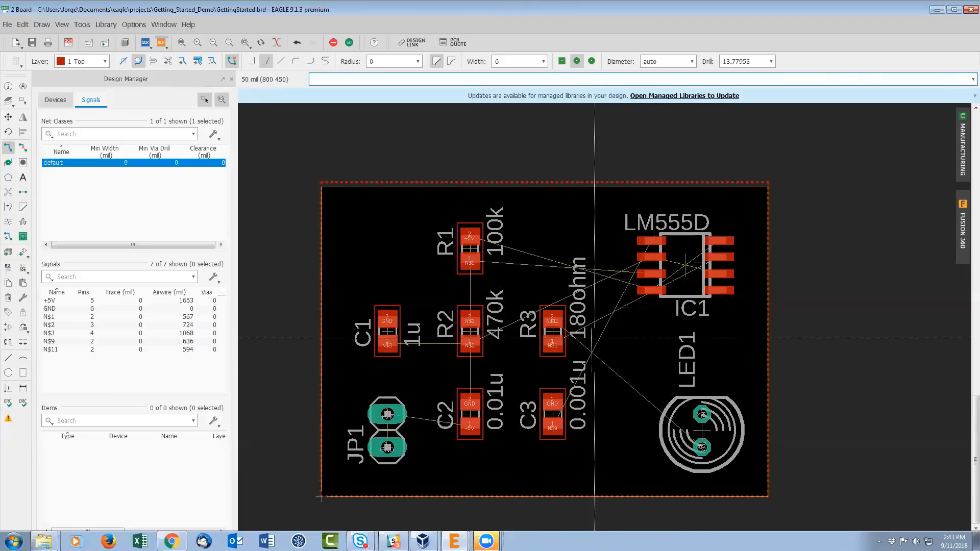
left_click(652, 239)
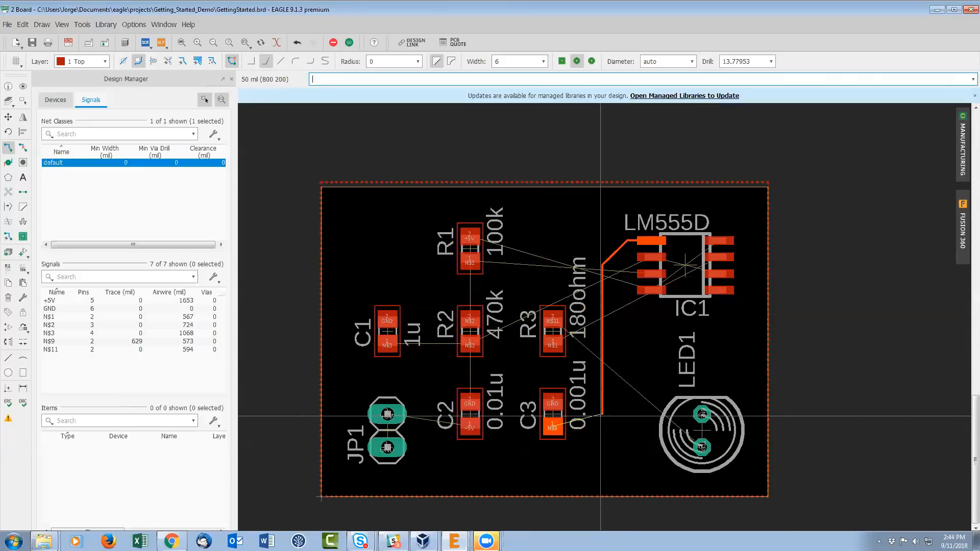
left_click(552, 427)
- Route N$1 from R3 to IC1 in push-obstacles mode, passing under the N$9 trace on the Bottom layer between two vias
scroll(625, 248, "up", 2)
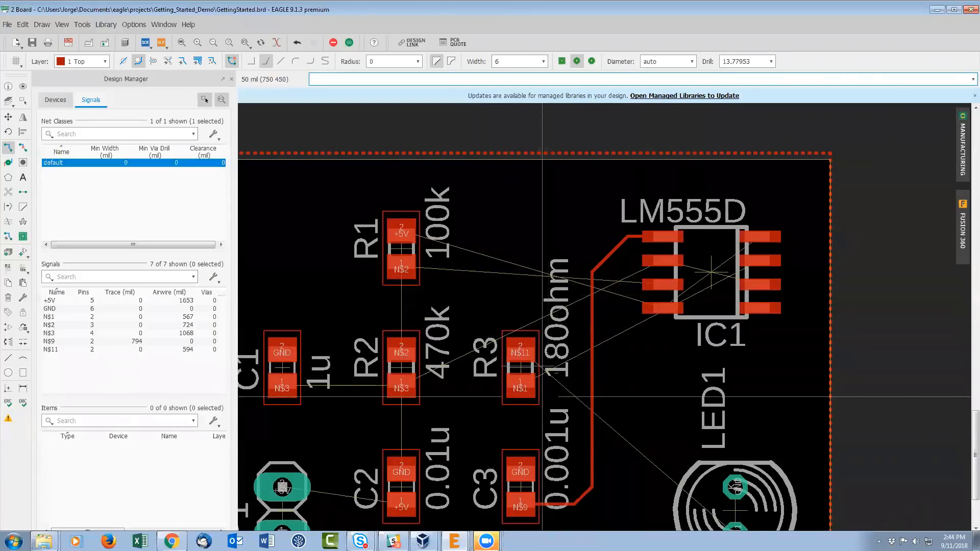
left_click(530, 384)
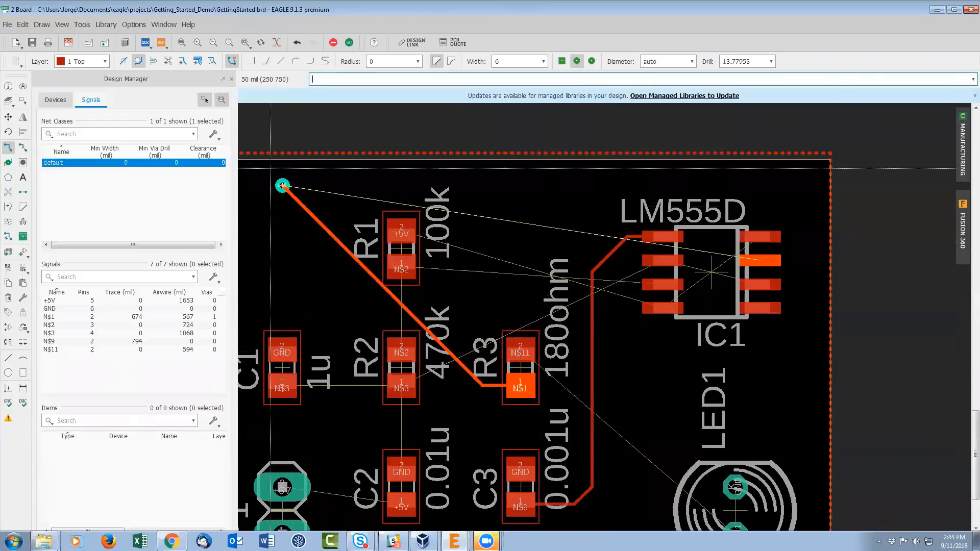
left_click(153, 62)
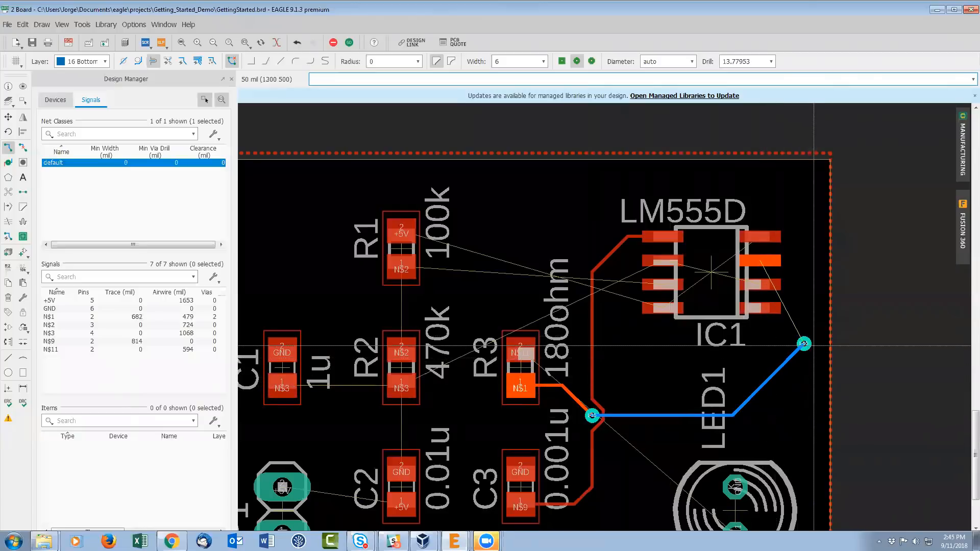
left_click(805, 344)
left_click(758, 260)
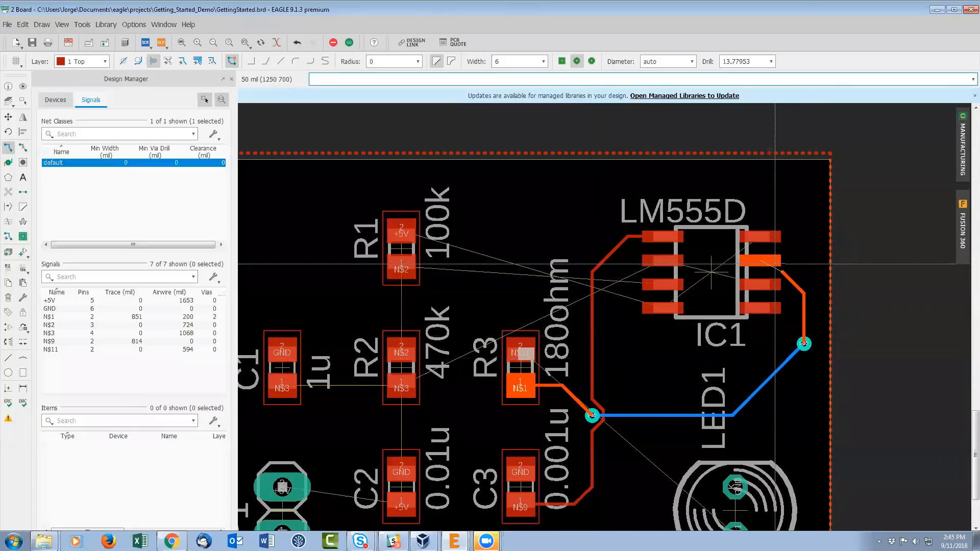
key("ctrl+z")
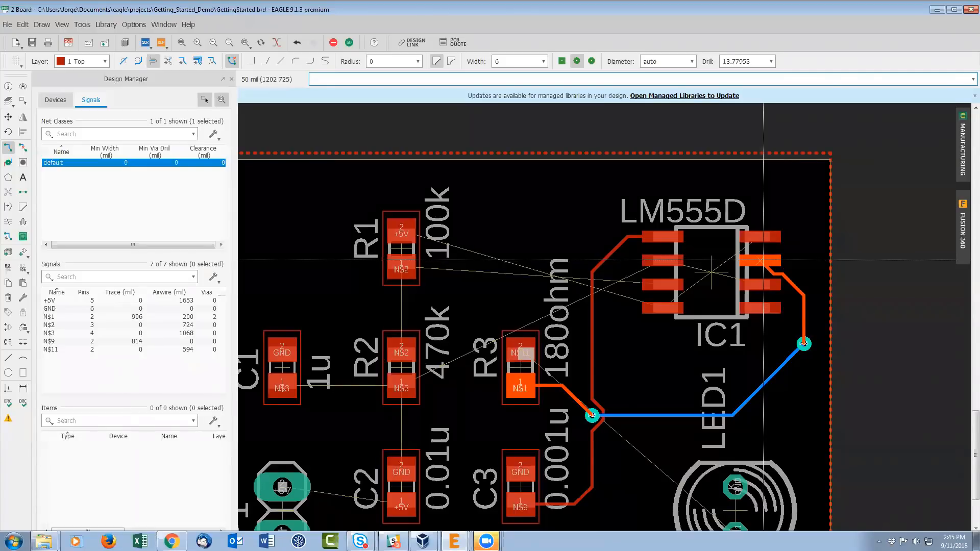
left_click(763, 260)
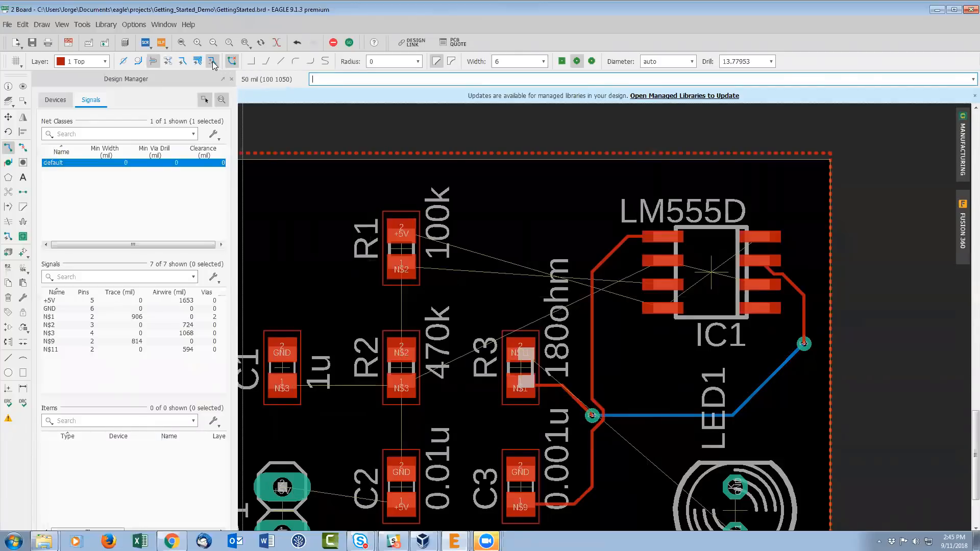
- Route the complete +5V signal and the N$11 signal between R3 and LED1 with Quick Route Signal
left_click(182, 61)
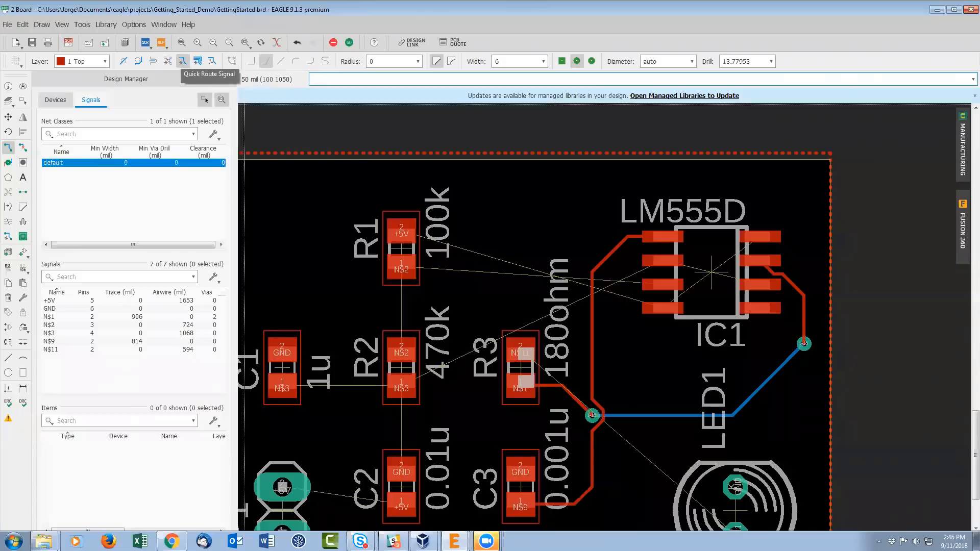
scroll(357, 205, "down", 1)
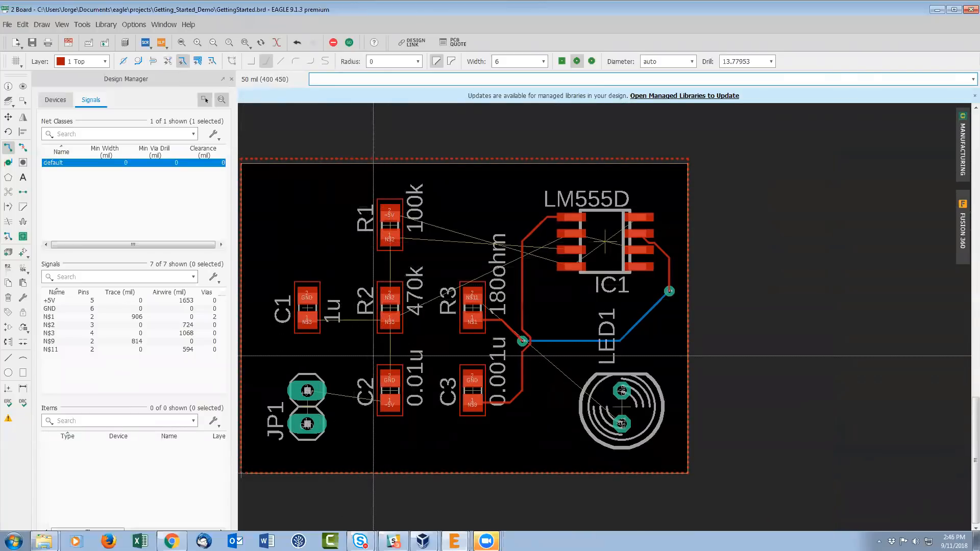
scroll(337, 395, "up", 1)
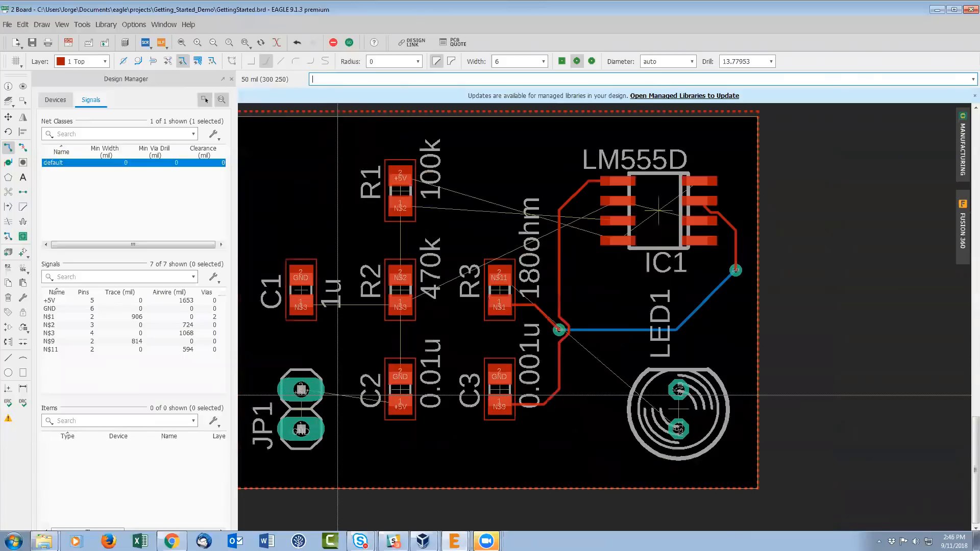
left_click(337, 395)
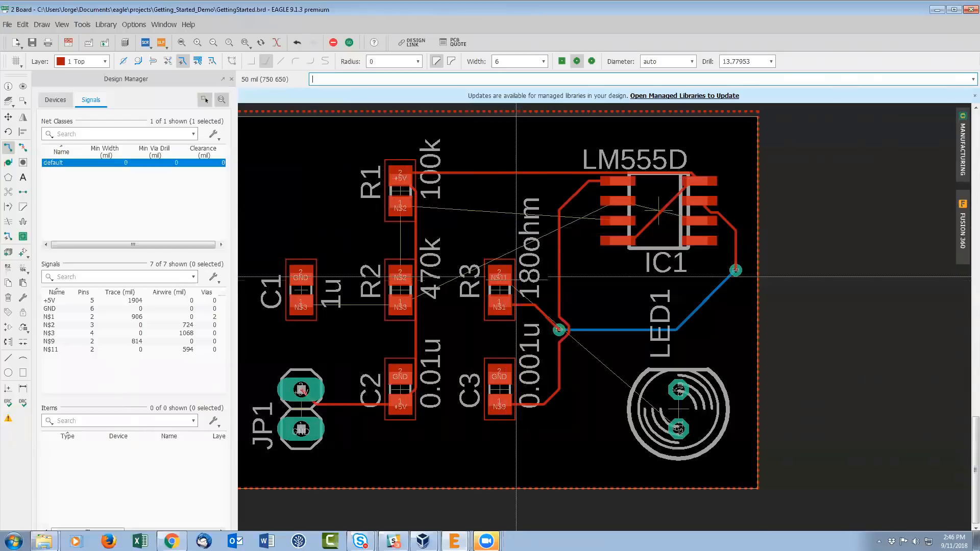
left_click(520, 292)
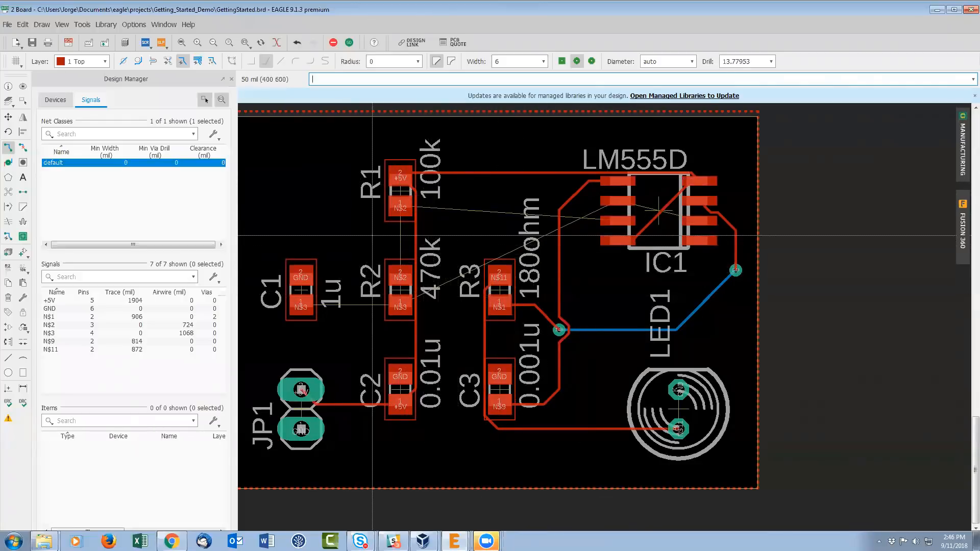
- Route the single airwires between C1 and R2 and between R1 and R2 with Quick Route Airwire
left_click(176, 60)
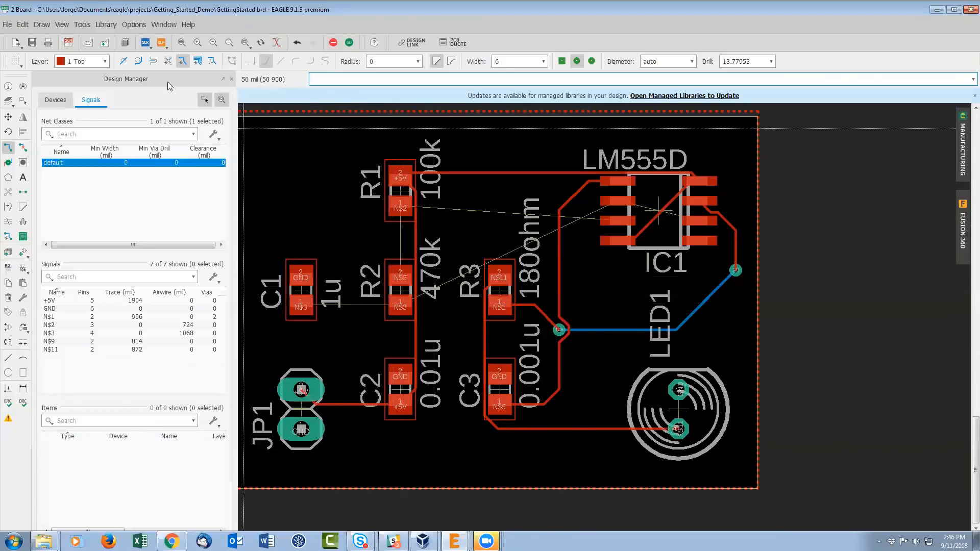
left_click(168, 61)
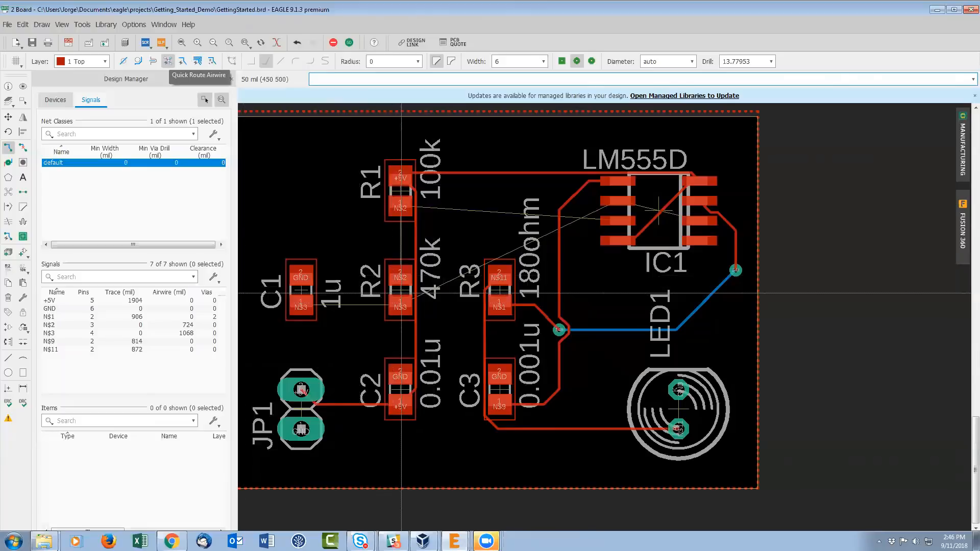
left_click(305, 313)
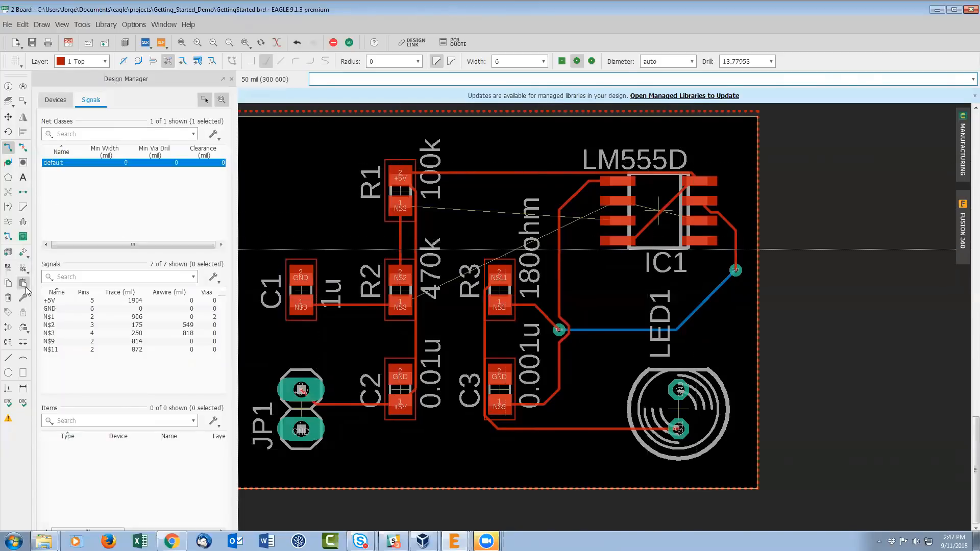
- Run the Autorouter on the remaining airwires with Low effort, automatic grid selection and the TopRouter variant included
left_click(8, 238)
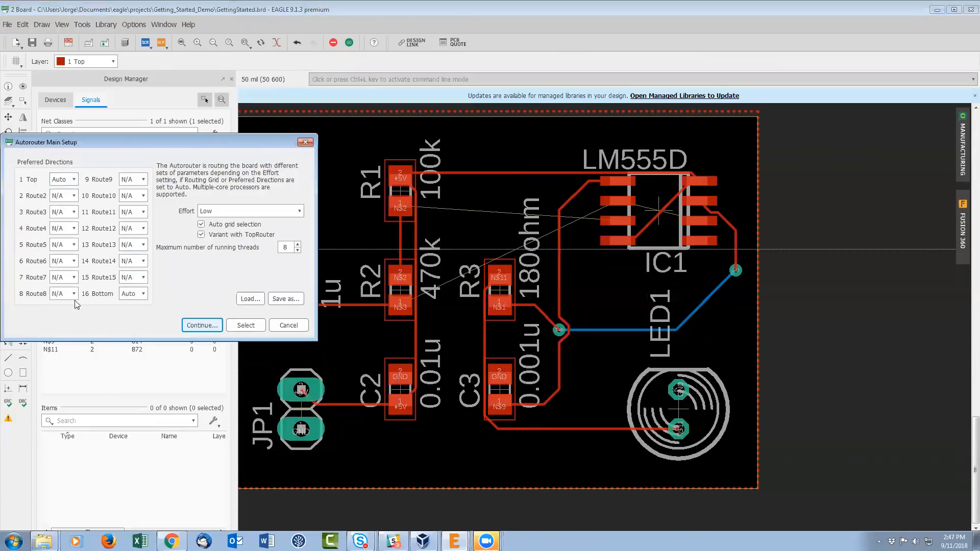
left_click(201, 326)
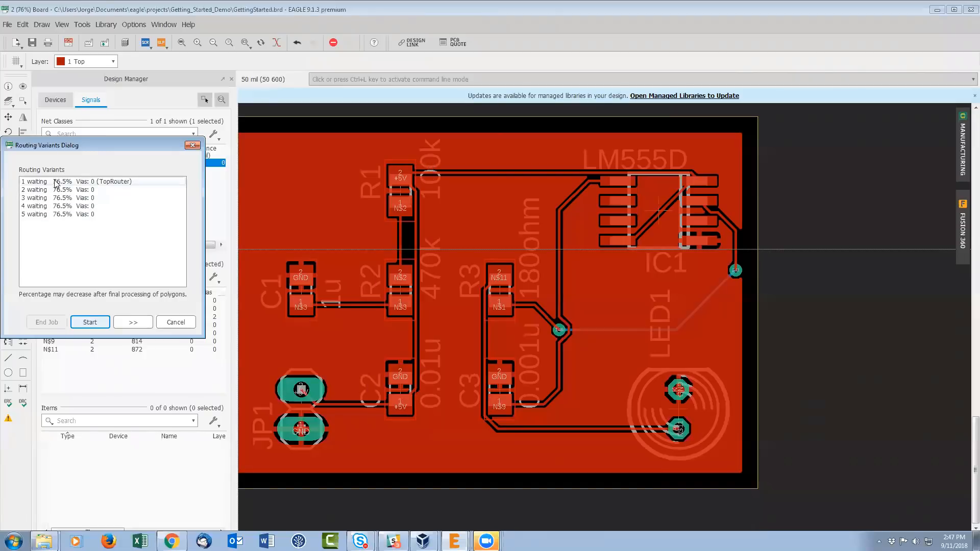
left_click(91, 322)
- Compare the completed routing variants on the board and finish the job with variant 1 (TopRouter)
left_click(82, 182)
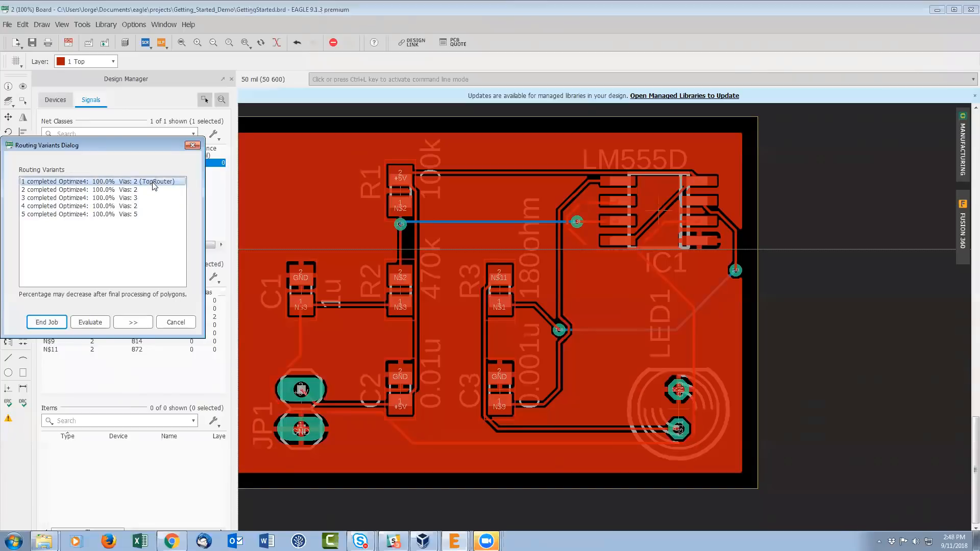
left_click(127, 189)
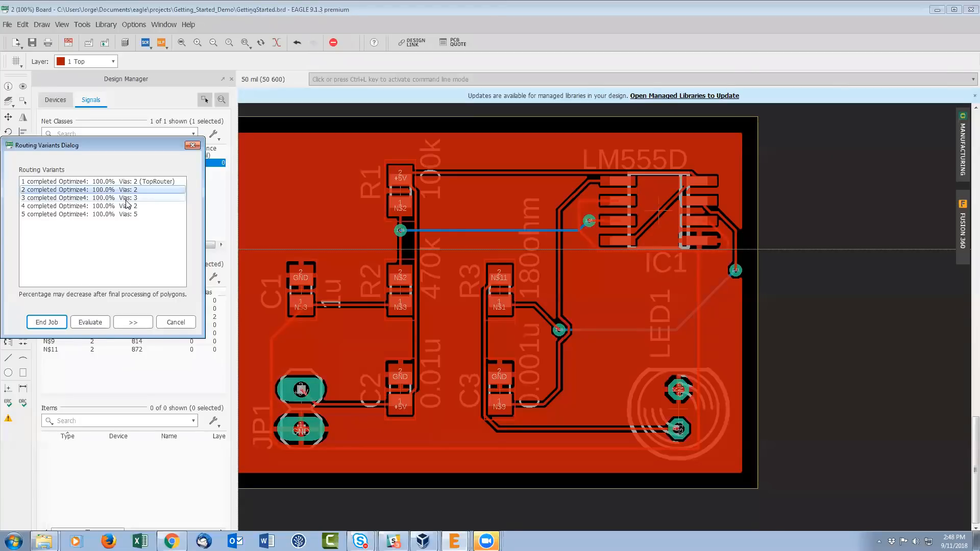
left_click(127, 198)
left_click(129, 215)
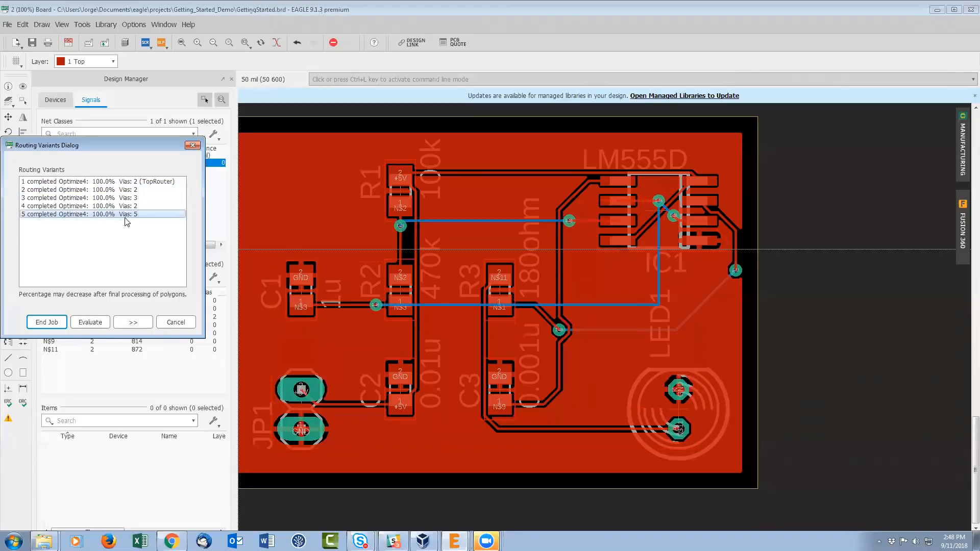
left_click(127, 205)
left_click(127, 198)
left_click(127, 189)
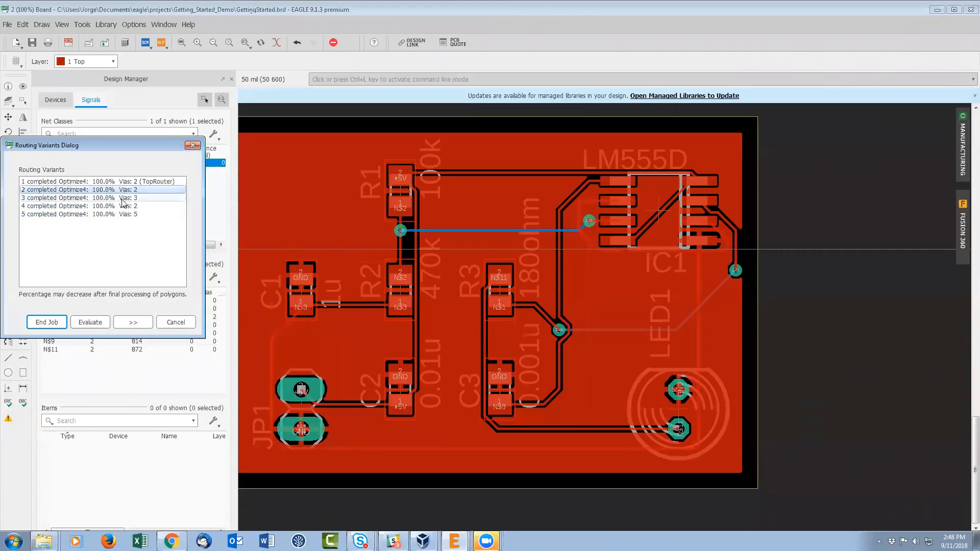
left_click(124, 198)
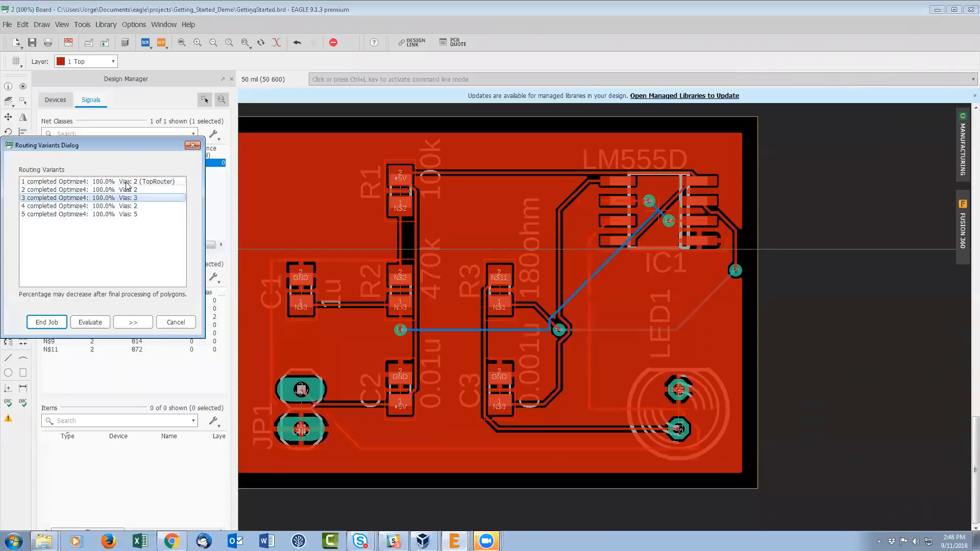
left_click(128, 182)
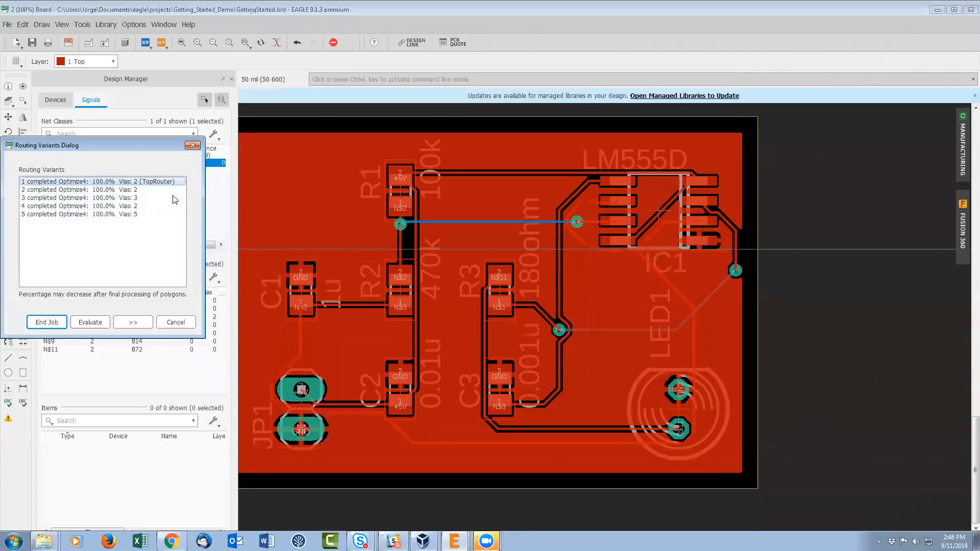
left_click(47, 322)
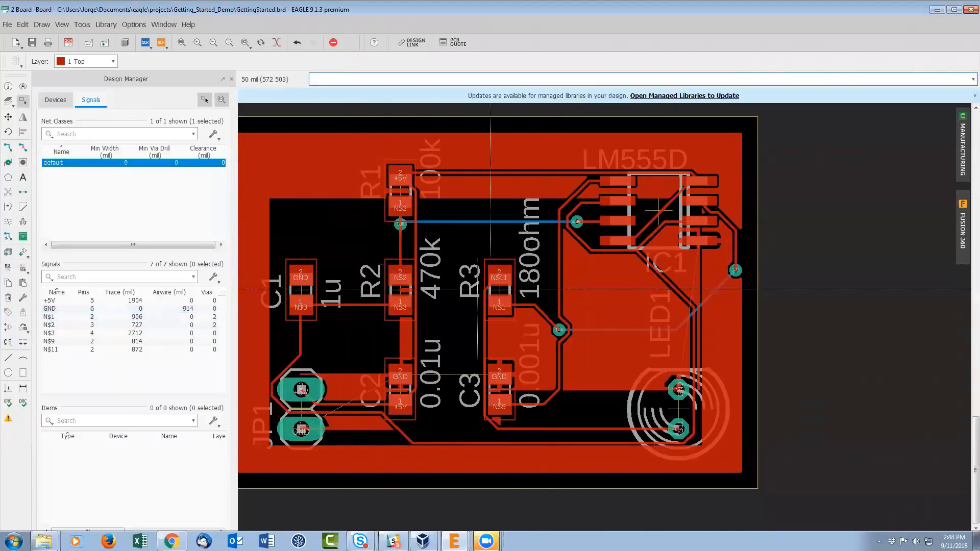
- Route the GND signal on the 16 Bottom layer from JP1's GND pad to a via beside C2's GND pad
left_click(7, 195)
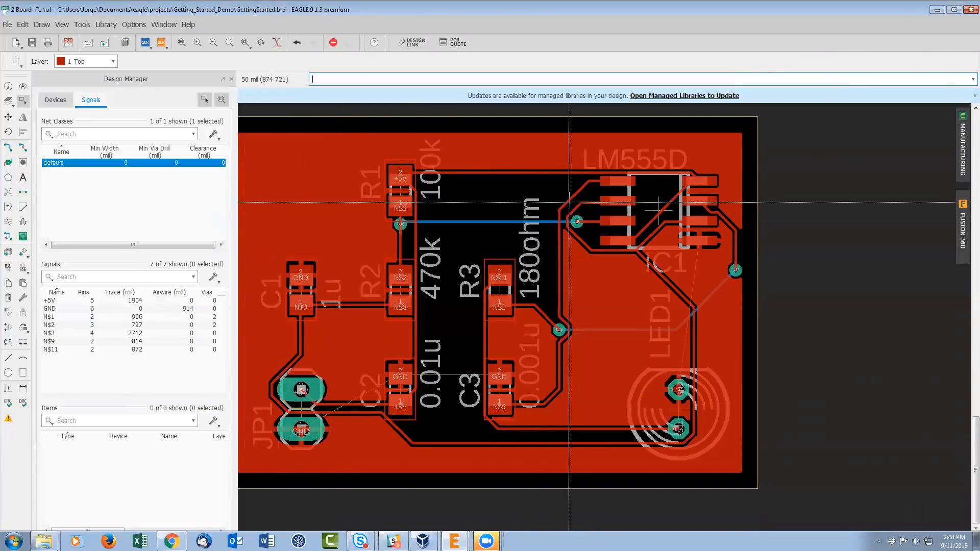
scroll(606, 198, "up", 1)
scroll(623, 206, "down", 1)
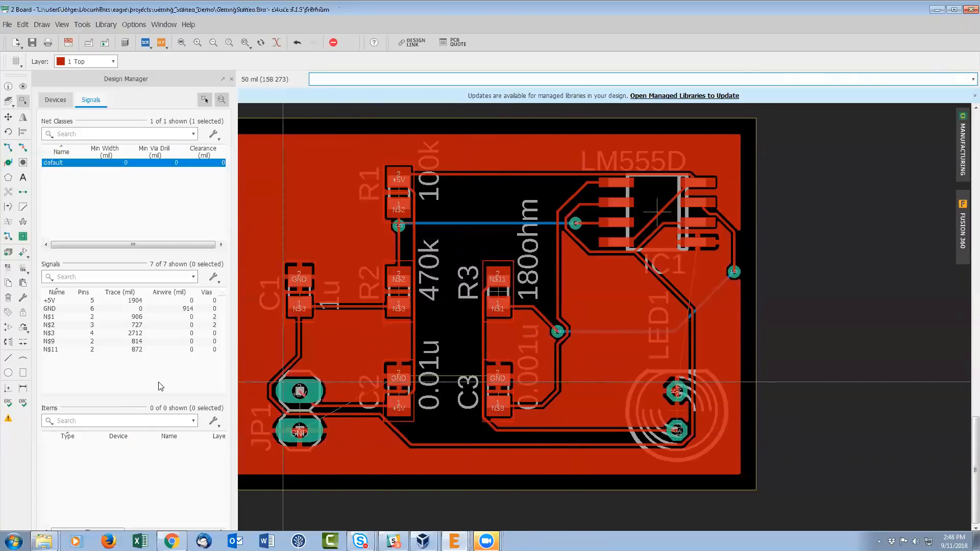
left_click(7, 147)
left_click(104, 62)
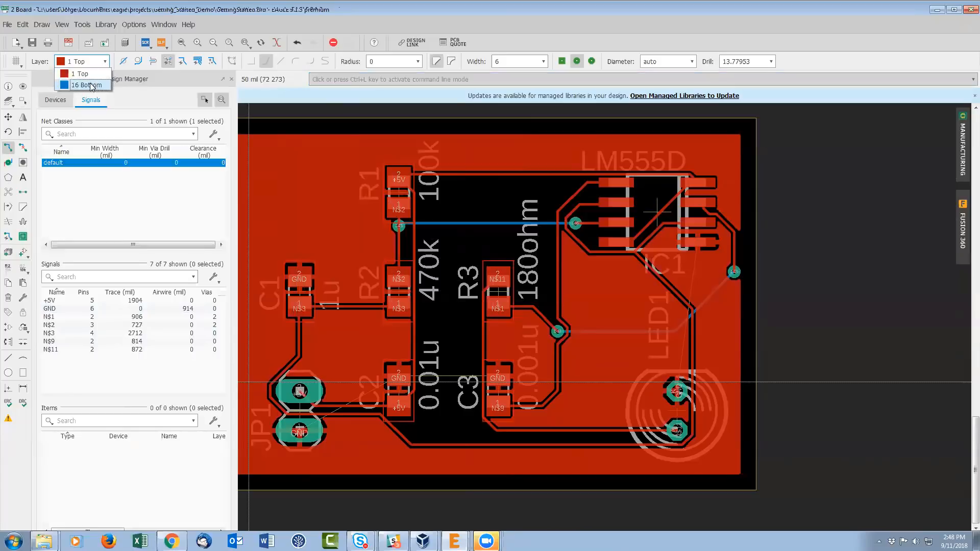
left_click(91, 86)
left_click(301, 432)
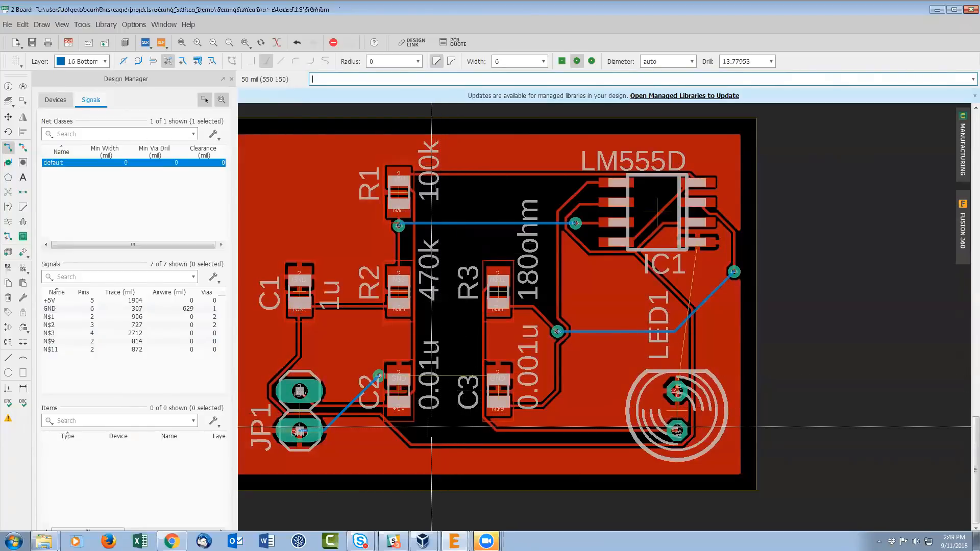
- Extend the GND trace on the Bottom layer from the via beside C2 past C3's GND pad, ending in a via
scroll(433, 375, "up", 3)
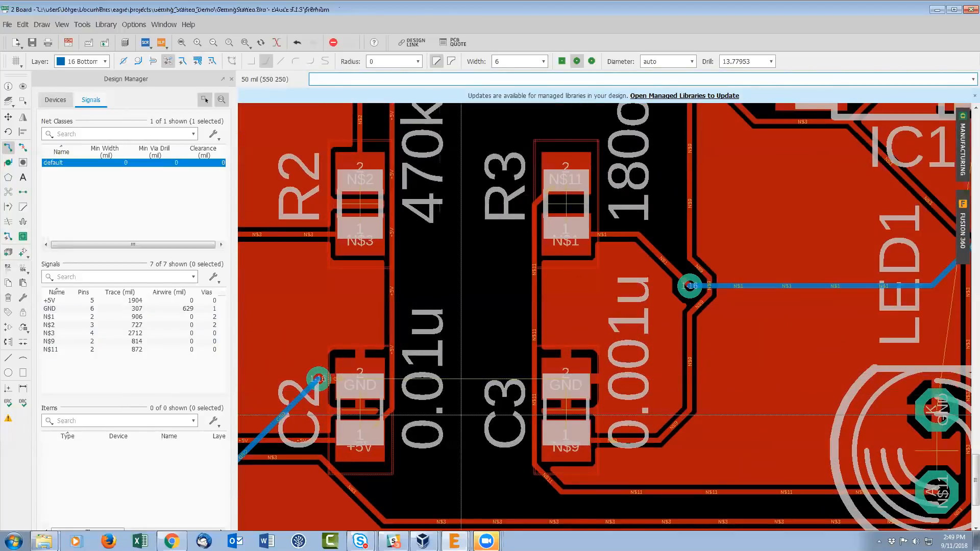
left_click(138, 61)
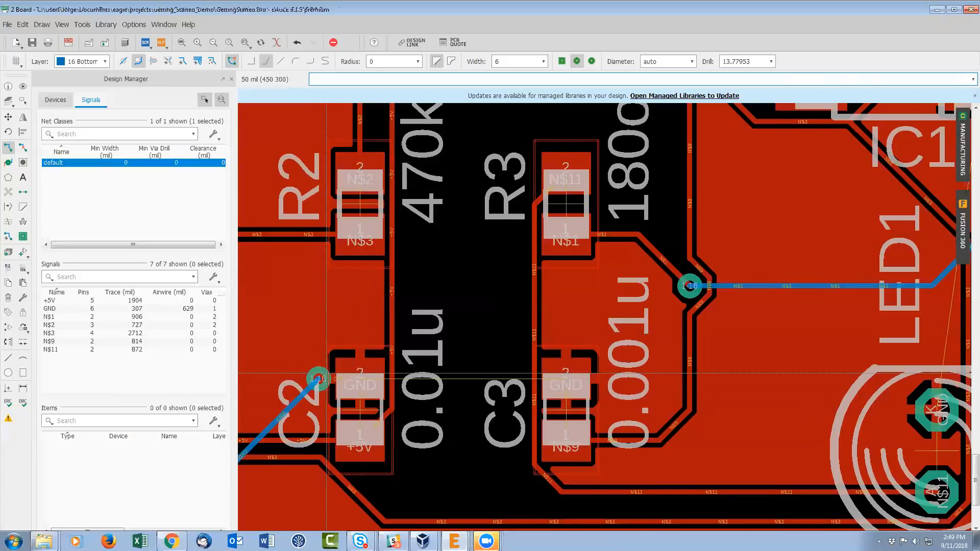
scroll(361, 381, "down", 5)
scroll(328, 375, "up", 7)
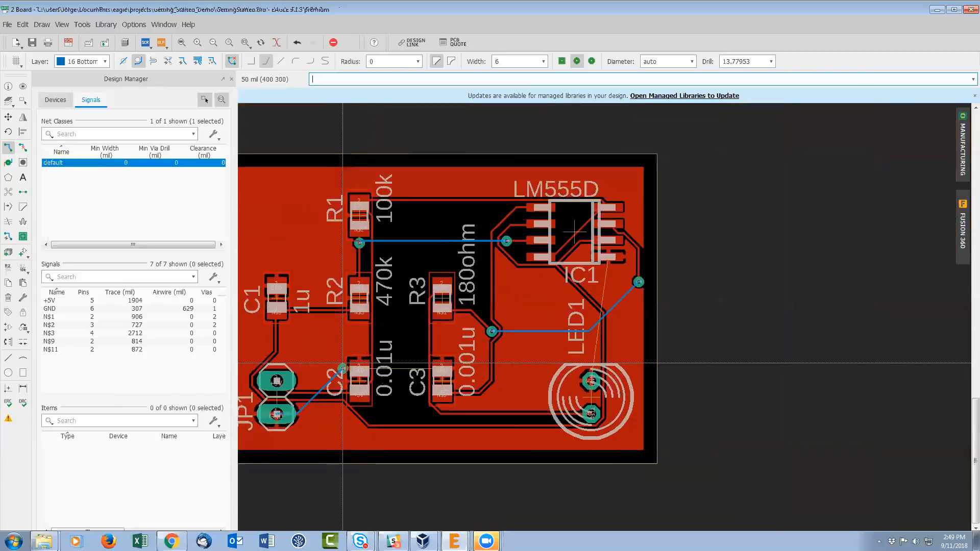
left_click(341, 376)
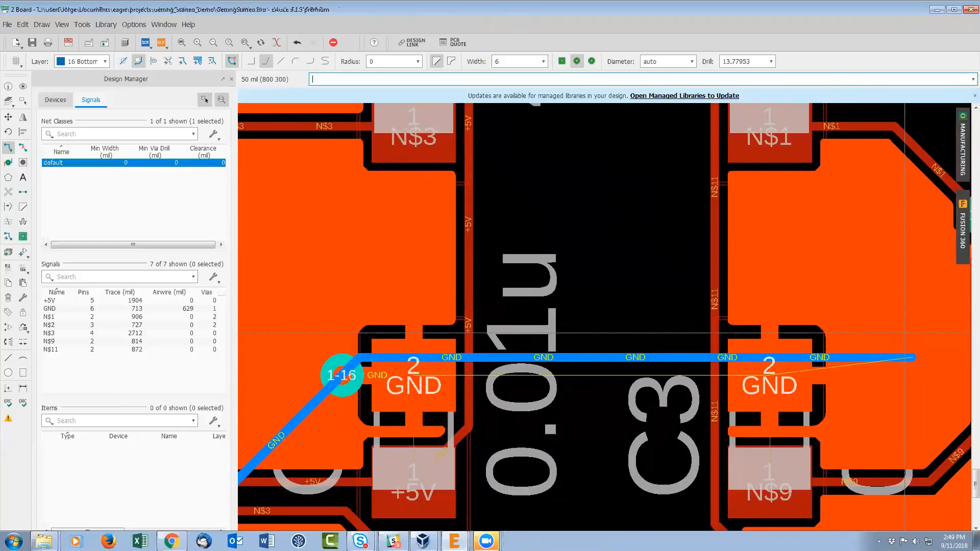
left_click(912, 357)
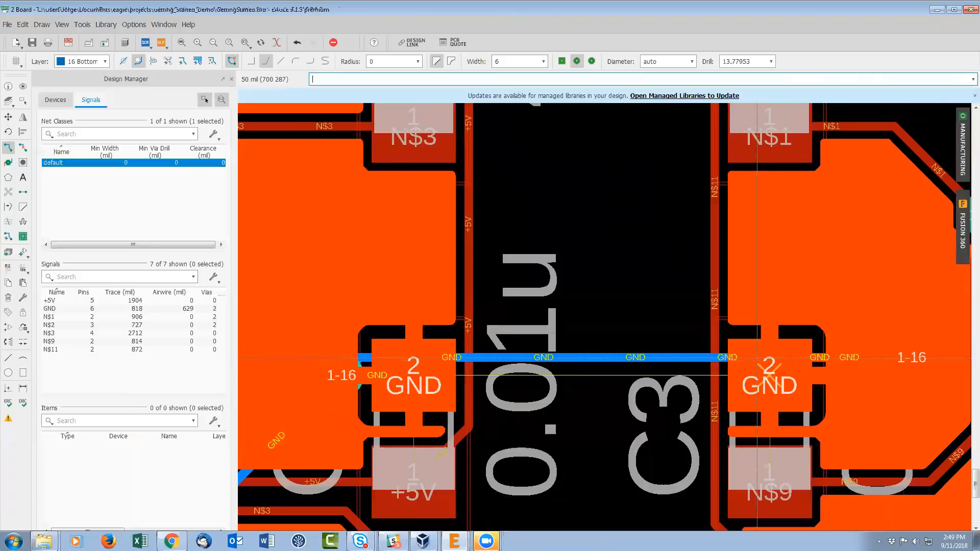
scroll(757, 357, "down", 3)
key("Escape")
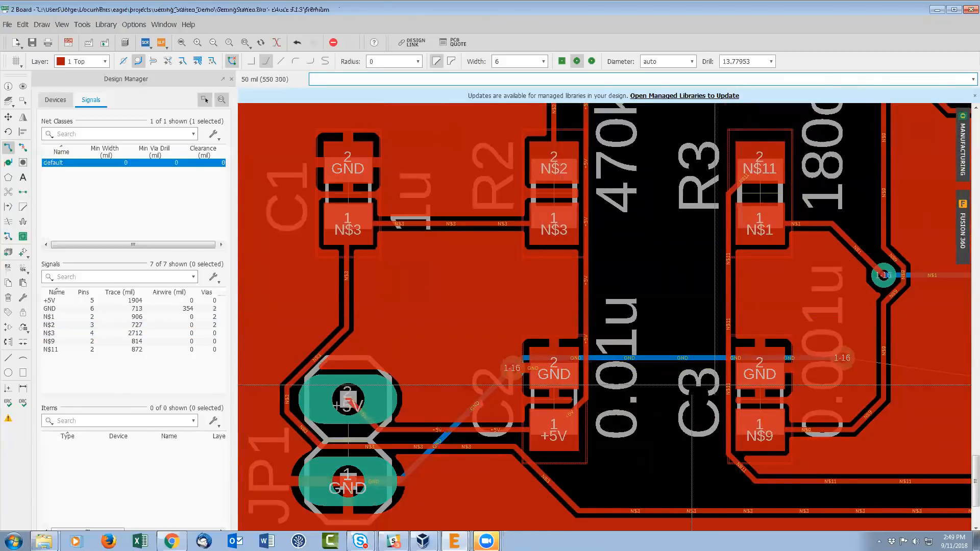
- Continue the GND trace on the Bottom layer from the via beside C3 under the N$9 trace to a via near LED1
scroll(837, 361, "up", 4)
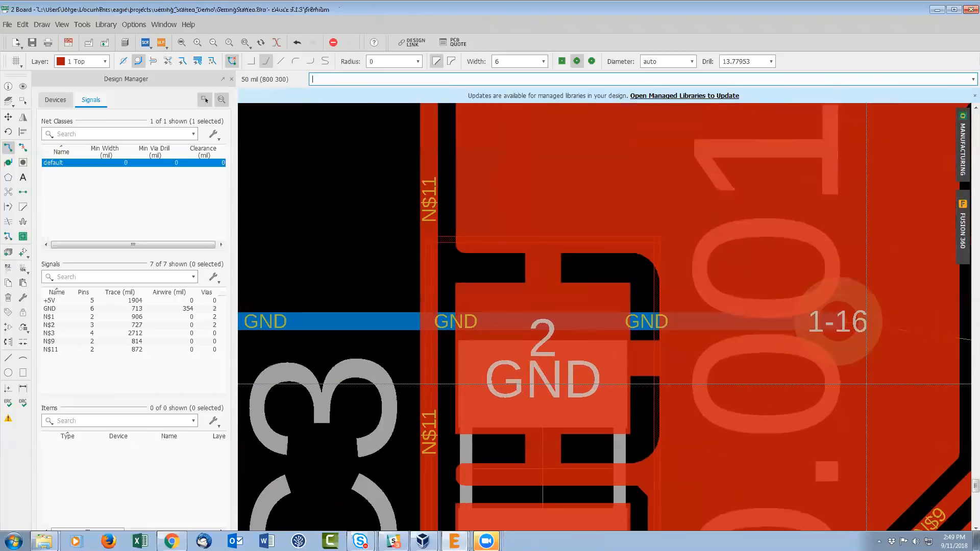
scroll(863, 382, "down", 2)
scroll(864, 387, "down", 5)
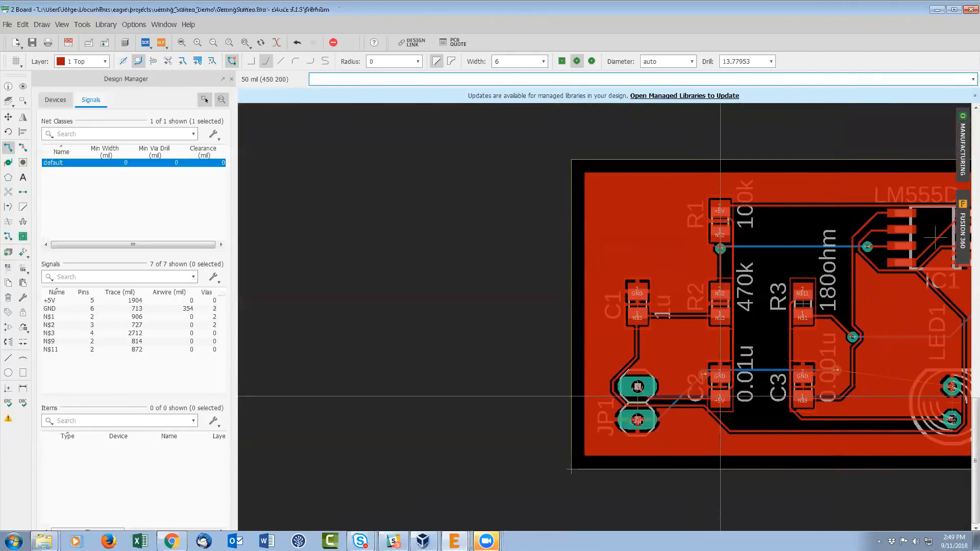
scroll(945, 405, "up", 4)
middle_click(912, 396)
middle_click_drag(857, 371, 587, 369)
scroll(473, 332, "up", 3)
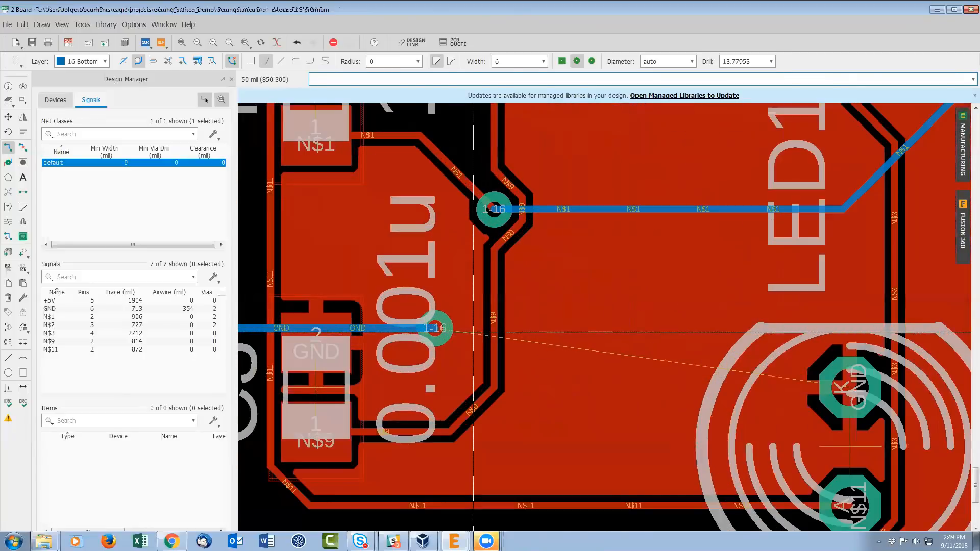
left_click(434, 328)
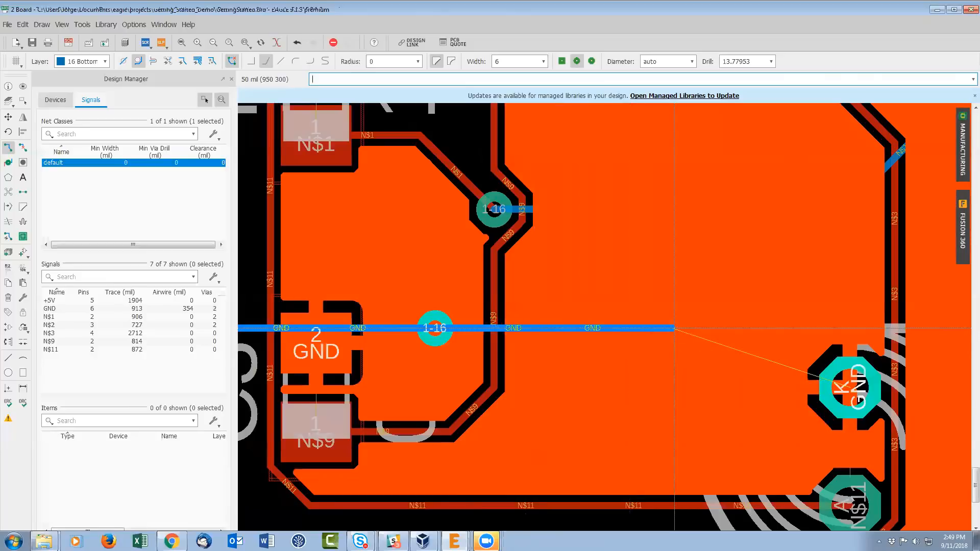
left_click(674, 328)
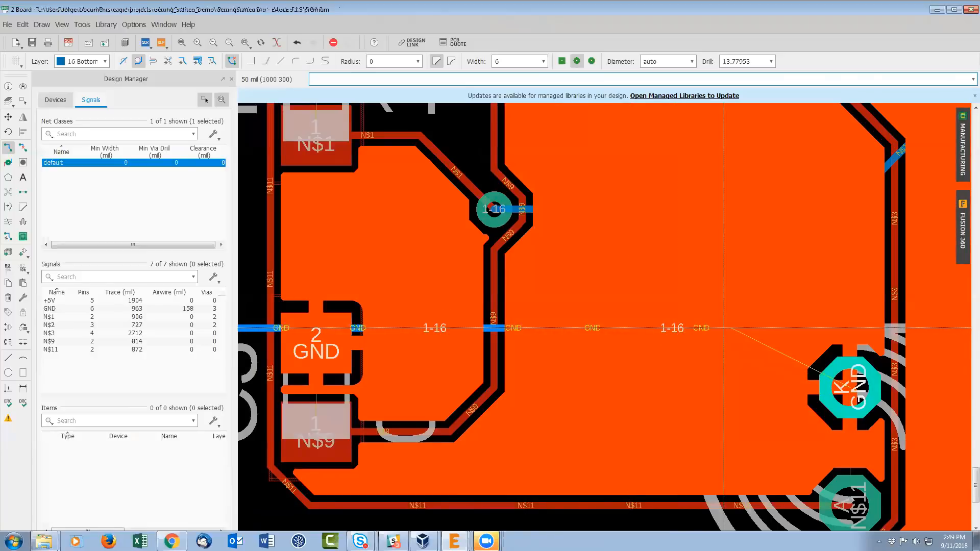
middle_click(724, 333)
scroll(678, 342, "down", 4)
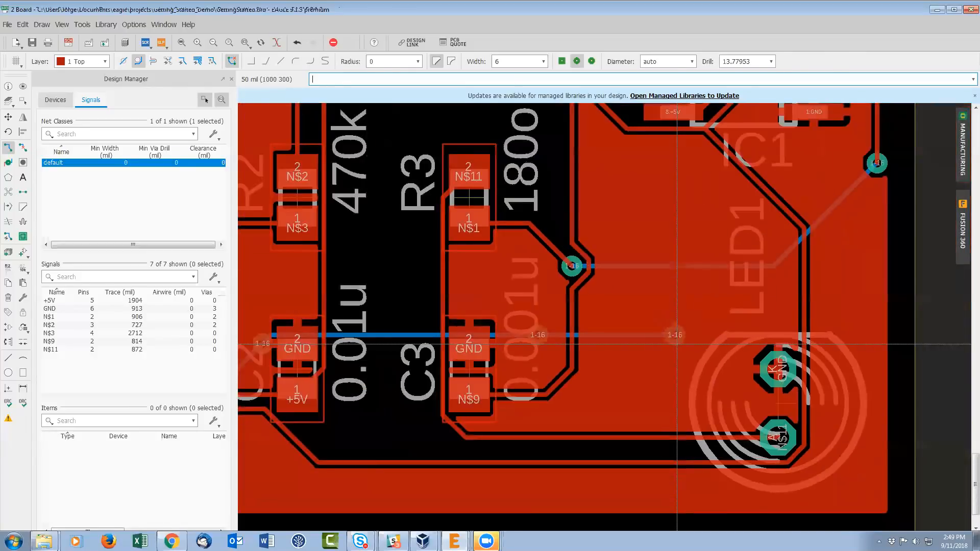
- Set the active routing layer to 16 Bottom and review the GND trace with its vias
scroll(676, 344, "up", 5)
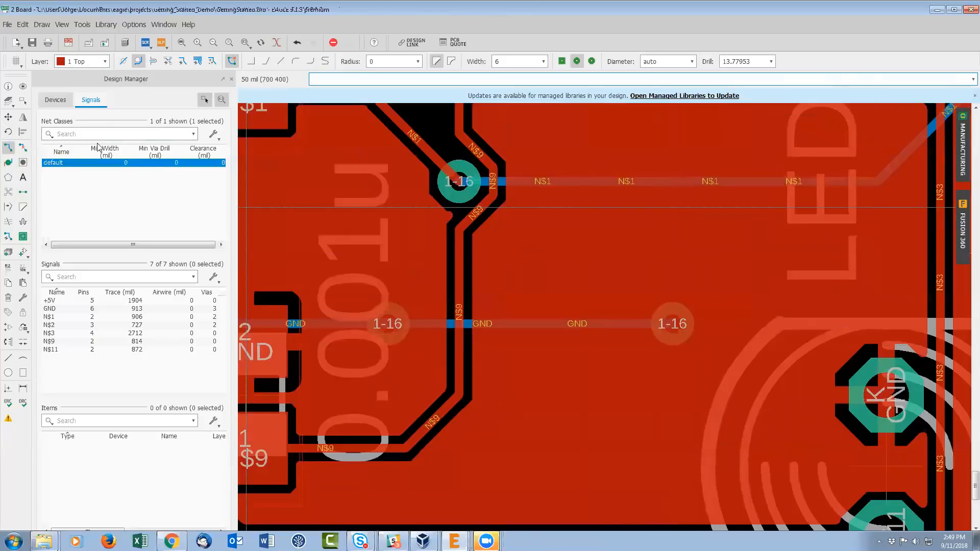
left_click(105, 62)
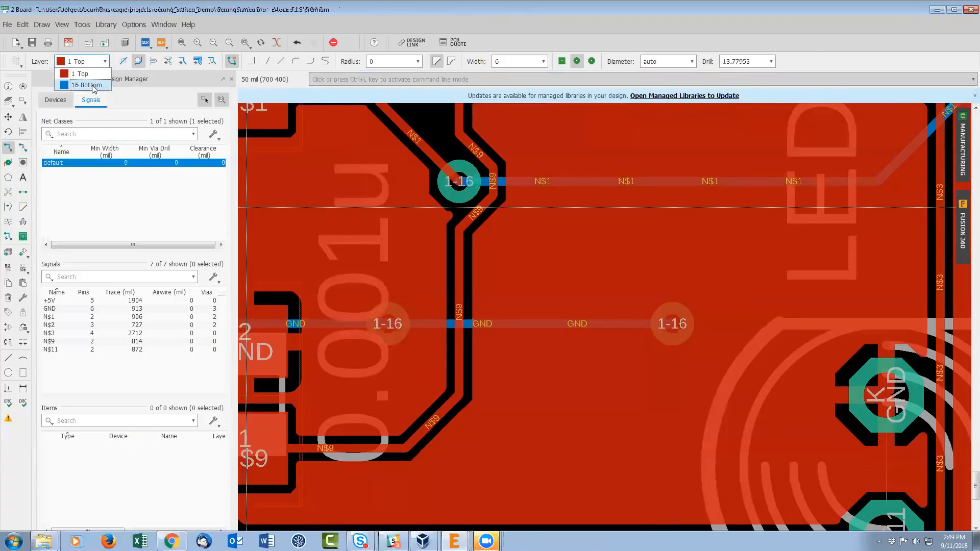
left_click(79, 83)
scroll(608, 312, "down", 3)
scroll(637, 326, "up", 3)
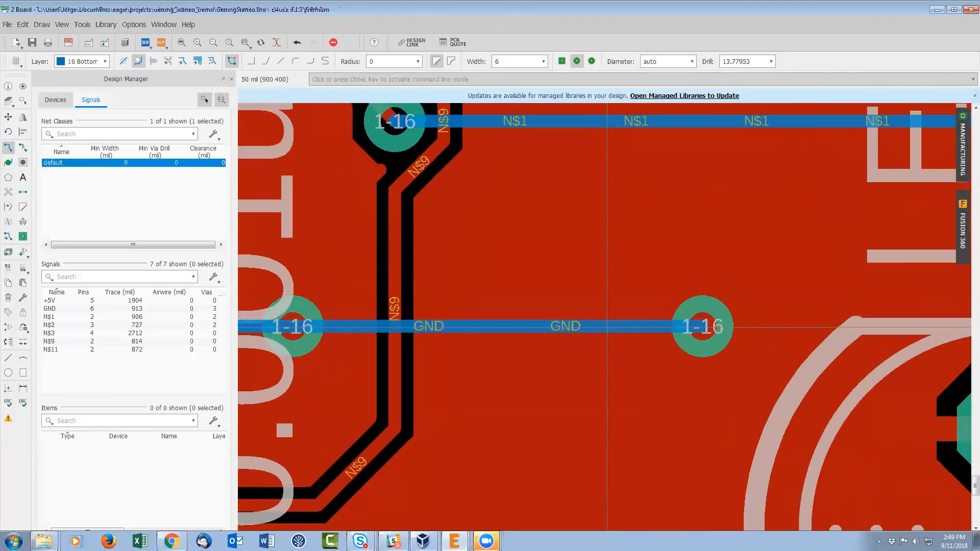
scroll(672, 341, "down", 3)
scroll(673, 341, "down", 5)
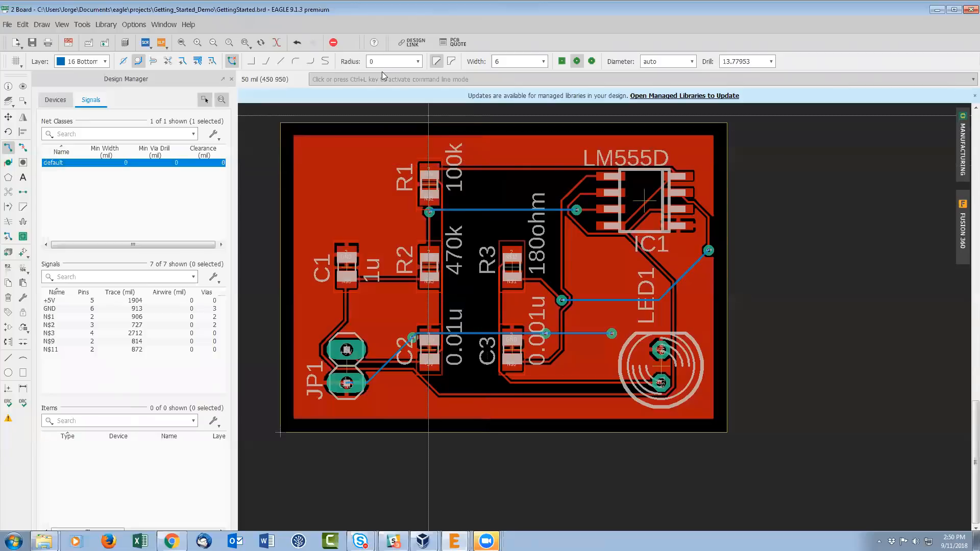
- Export the manufacturing files as the ZIP archive GettingStarted_2018-09-11 in the Getting_Started_Demo folder, and put the folder window away
left_click(113, 46)
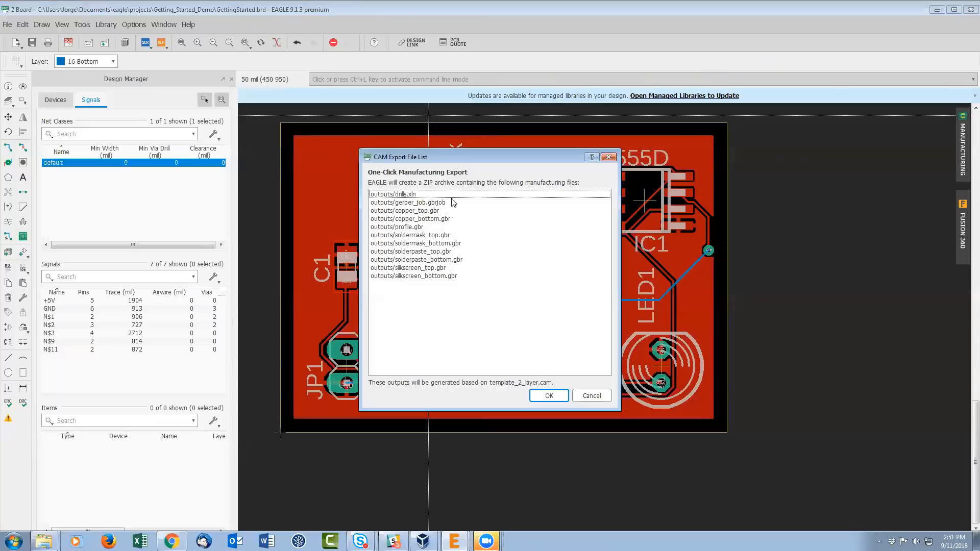
left_click(548, 396)
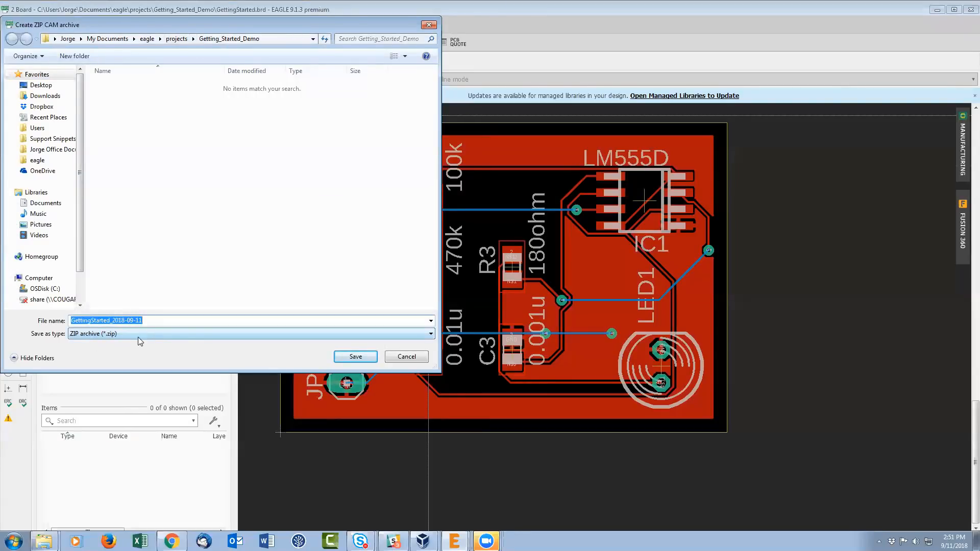
left_click(368, 360)
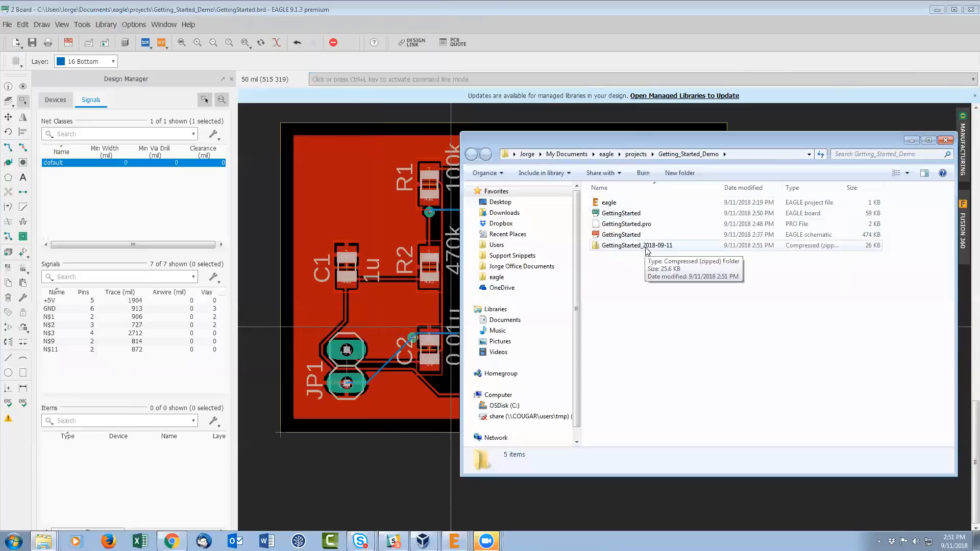
left_click(911, 141)
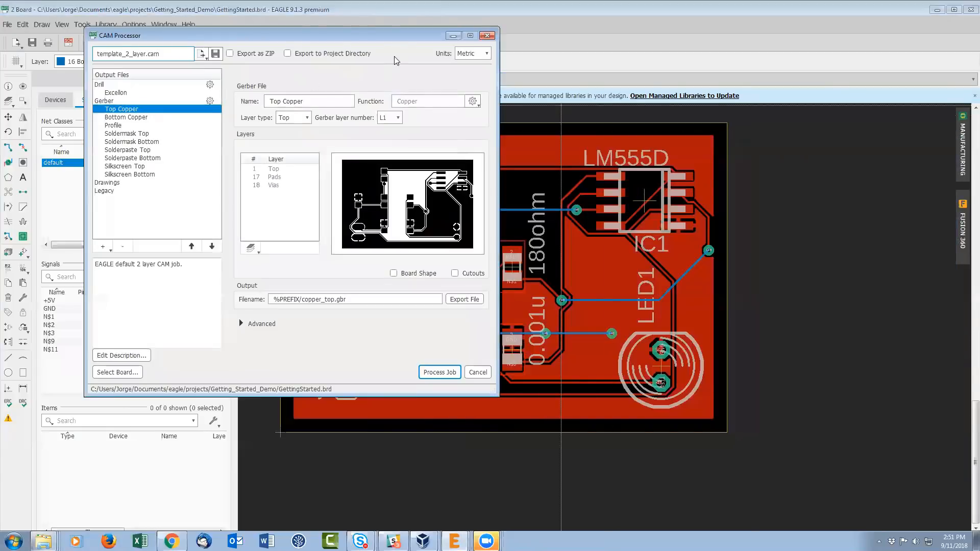
- Review the Top Copper Gerber output of template_2_layer.cam in the CAM Processor and close it without processing the job
left_click_drag(400, 41, 594, 109)
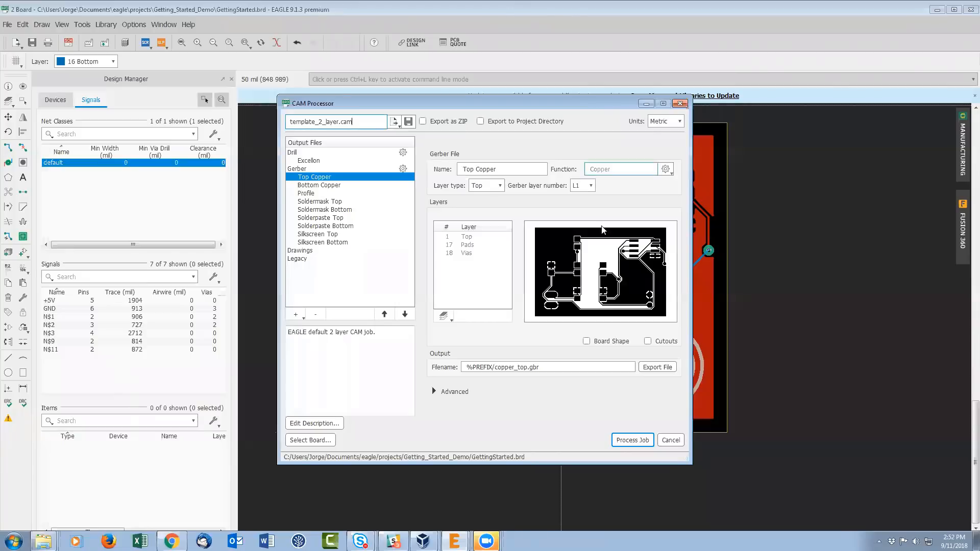
left_click(670, 439)
scroll(440, 317, "up", 6)
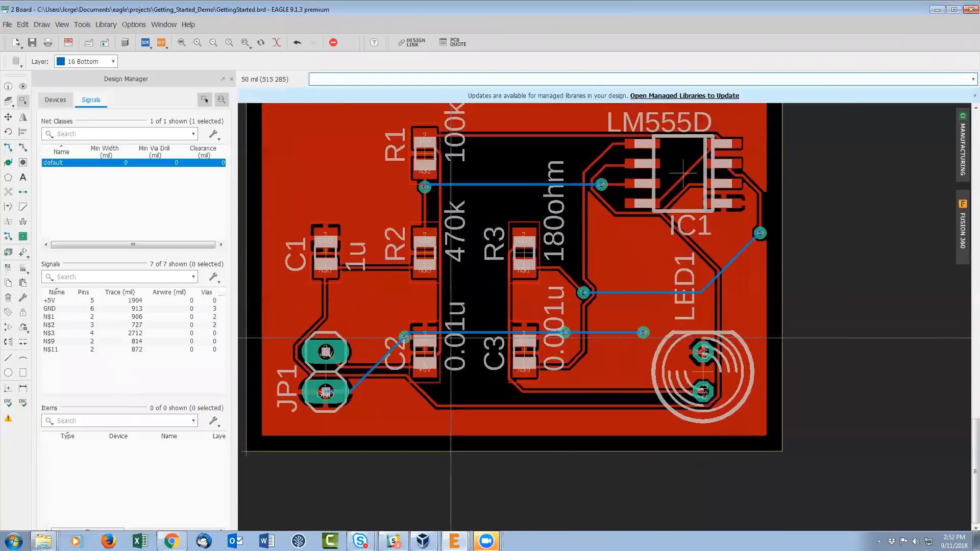
- Try branching a +5V trace off the vertical trace above C2 on the Top layer, adding a via to change to 16 Bottom
scroll(541, 270, "down", 3)
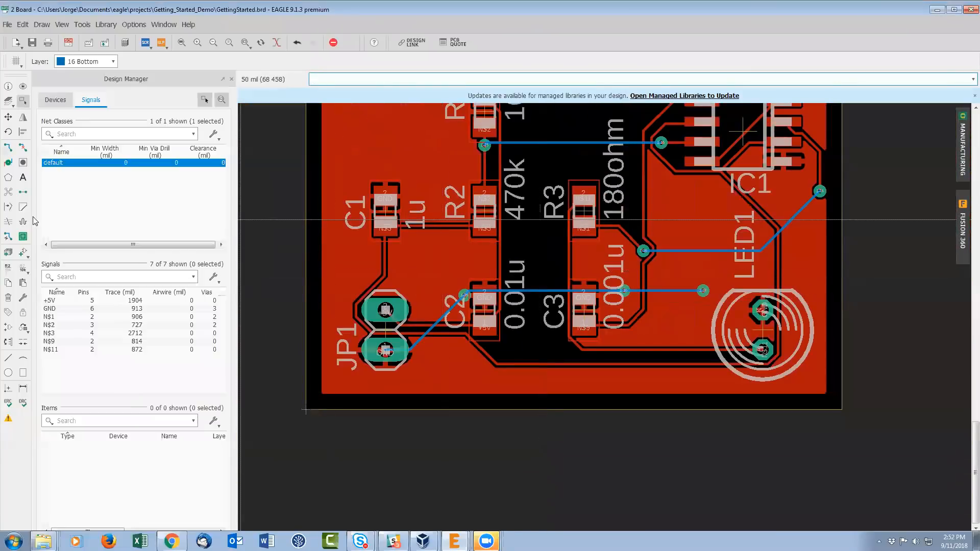
left_click(8, 147)
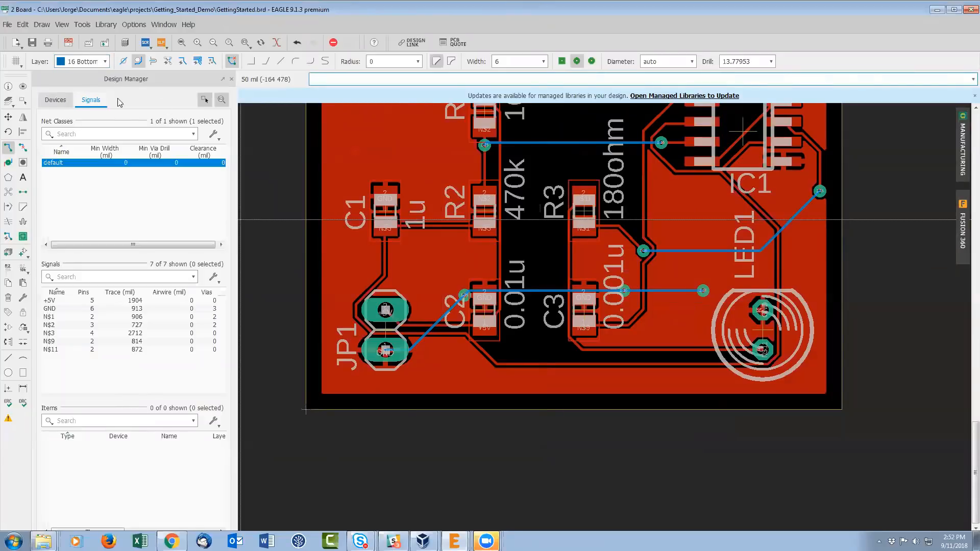
scroll(549, 271, "up", 2)
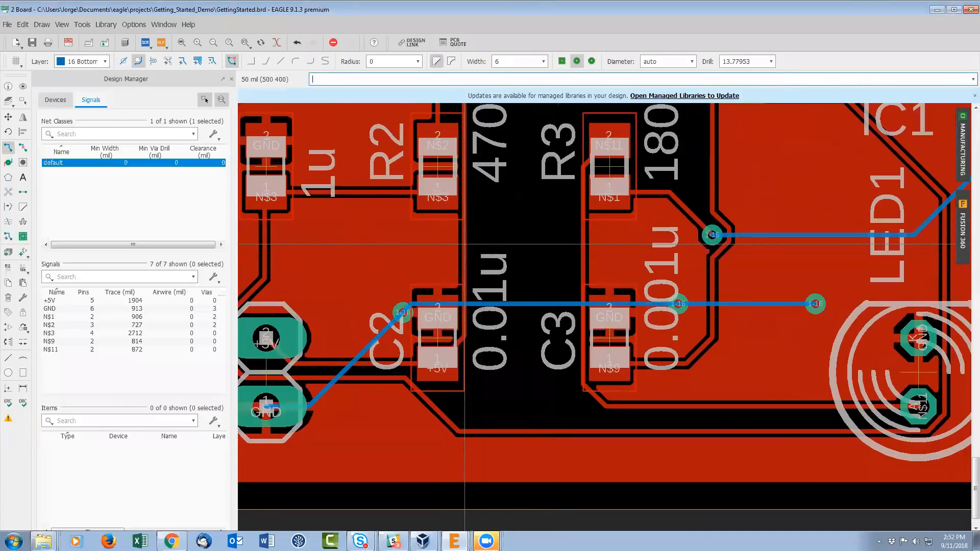
left_click(469, 250)
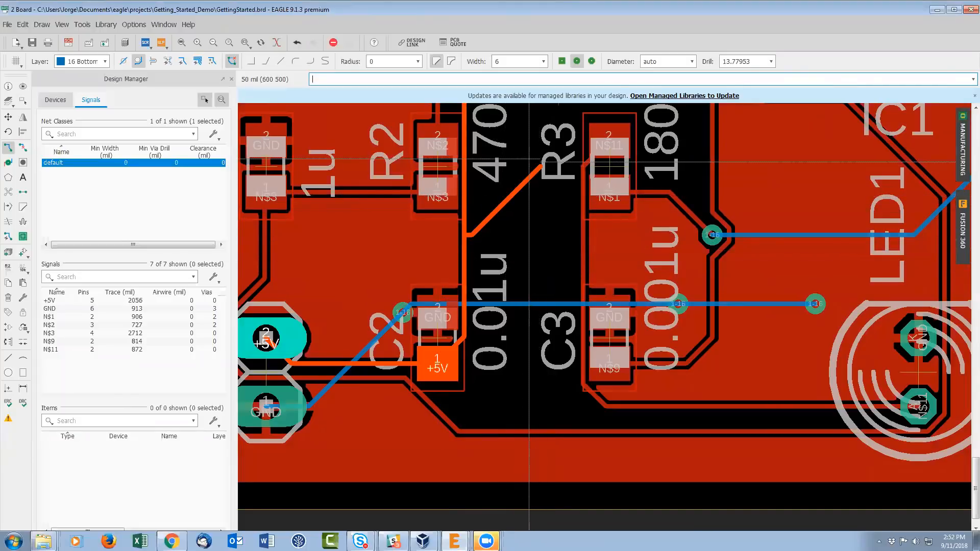
middle_click(512, 232)
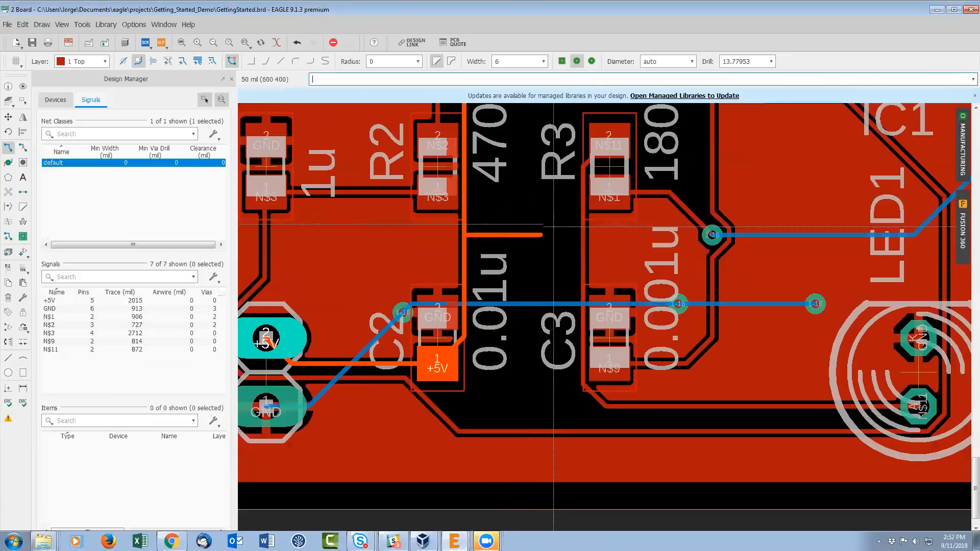
right_click(517, 230)
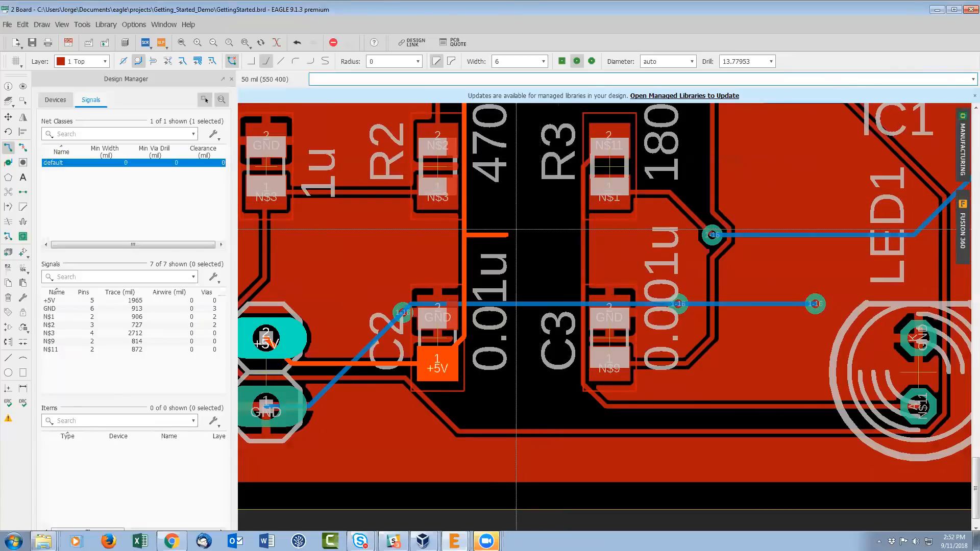
left_click(516, 229)
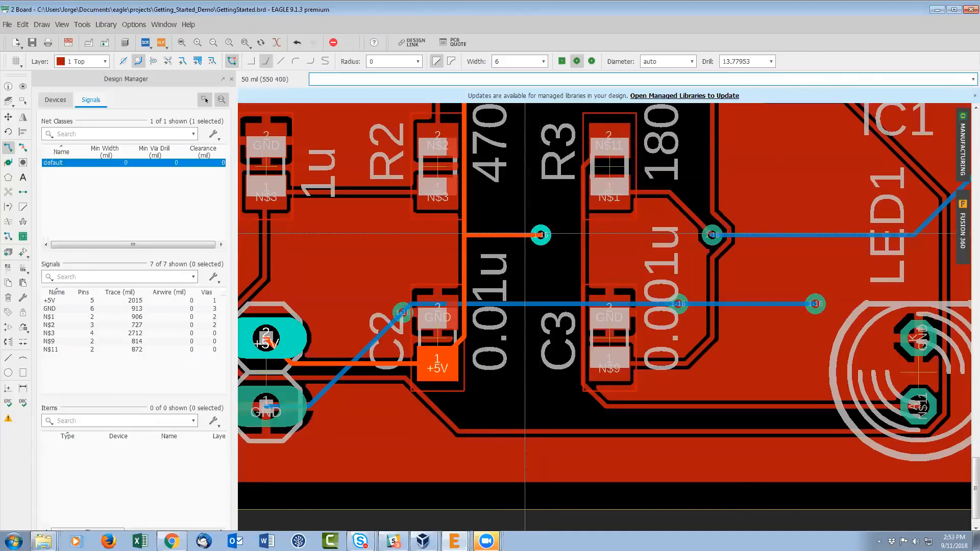
middle_click(540, 234)
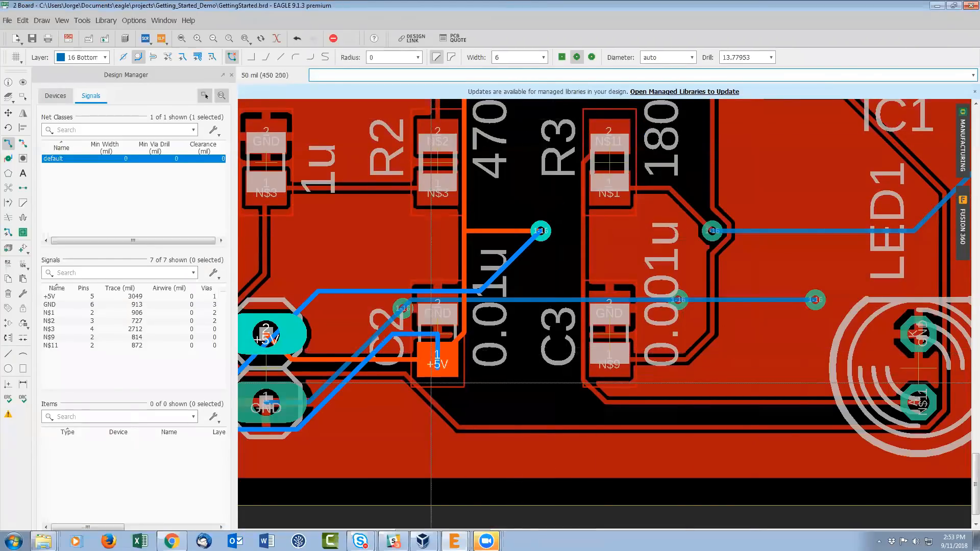
- Discard the unfinished +5V branch together with its via
scroll(434, 357, "down", 3)
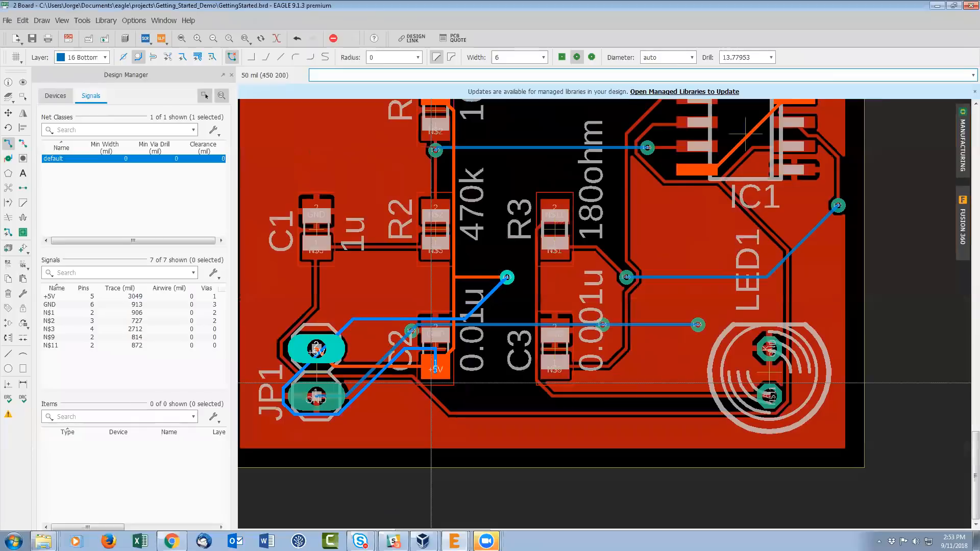
scroll(434, 357, "up", 3)
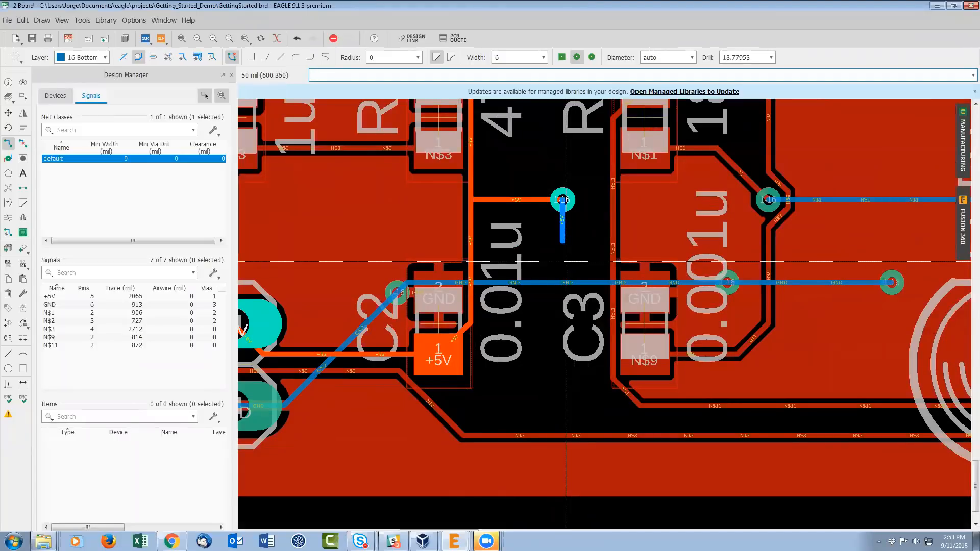
key("Escape")
key("Escape")
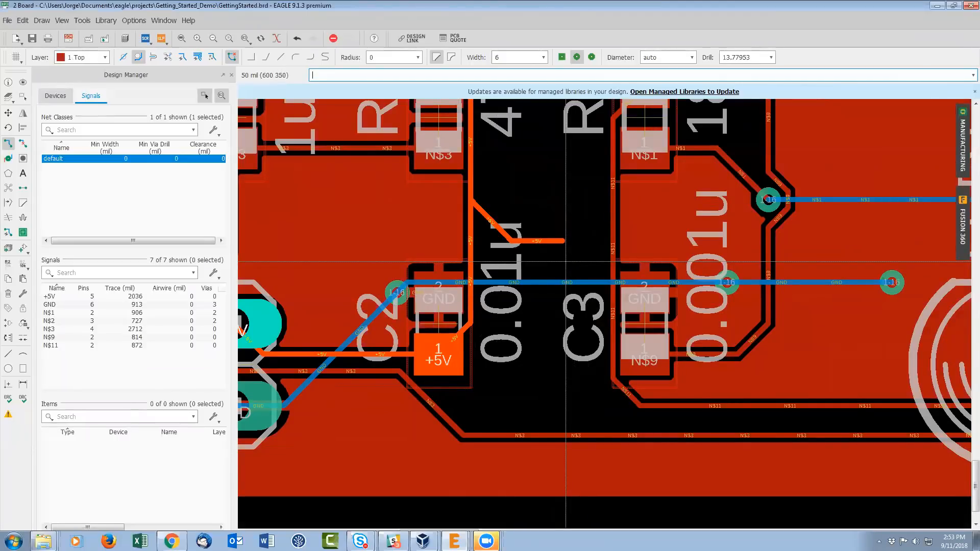
key("Escape")
scroll(565, 262, "down", 2)
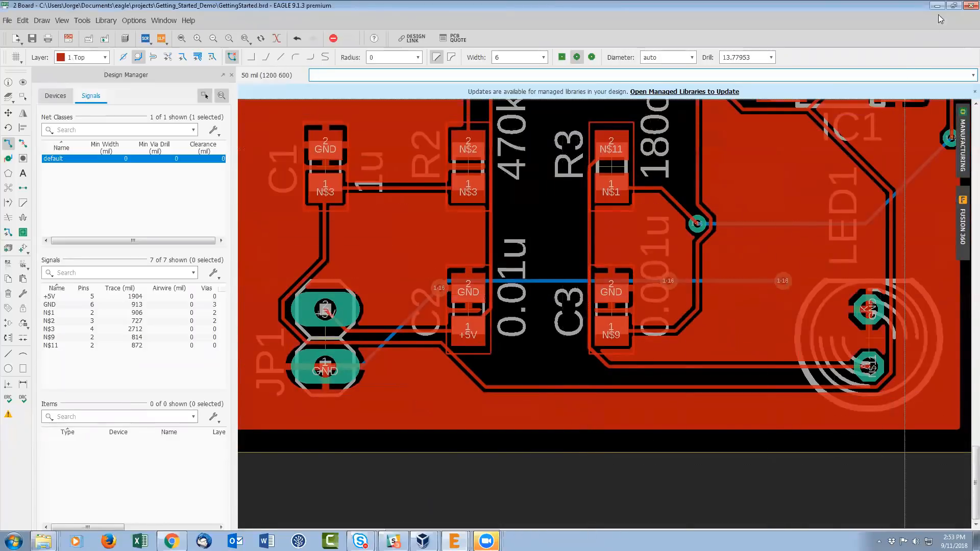
- Switch the active routing layer between 16 Bottom and 1 Top to compare them, finishing on 16 Bottom
left_click(954, 6)
left_click(954, 10)
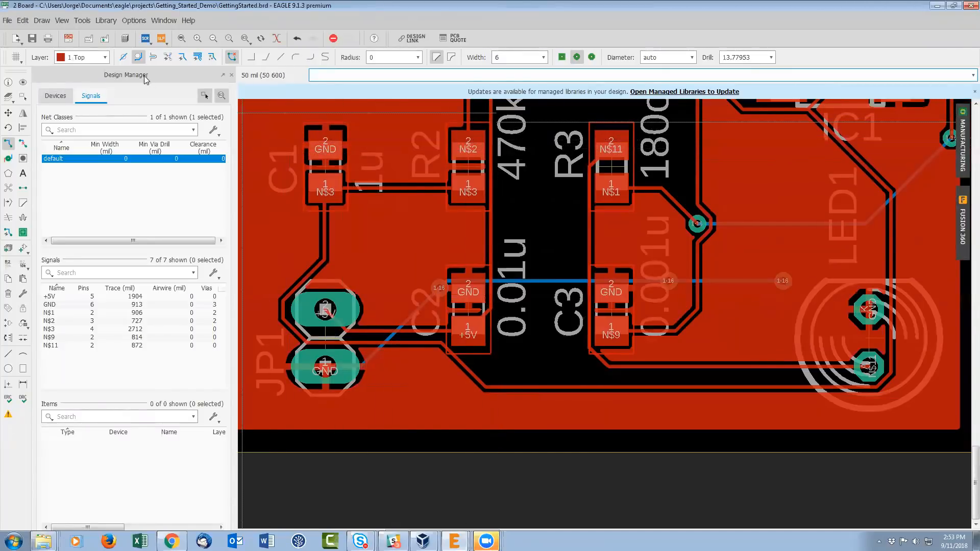
left_click(112, 59)
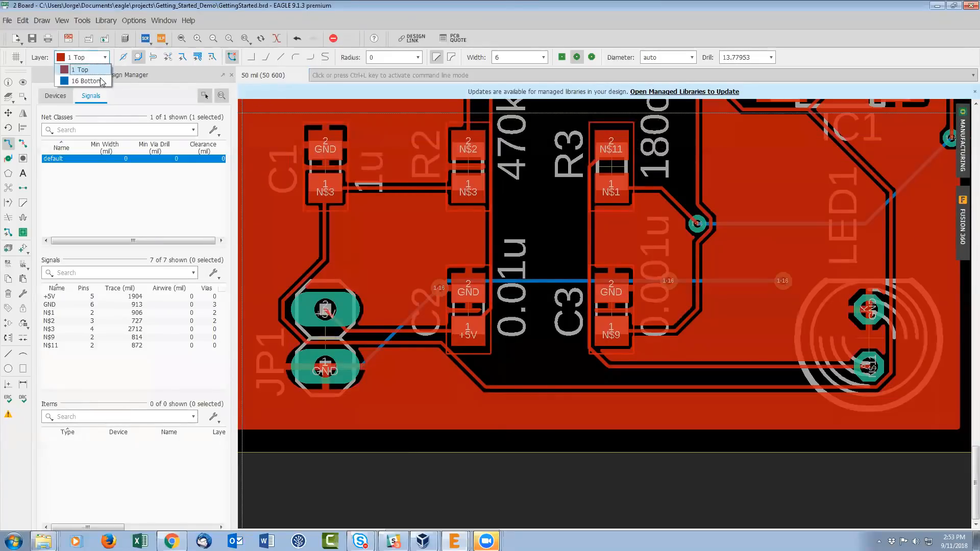
left_click(101, 81)
left_click(104, 60)
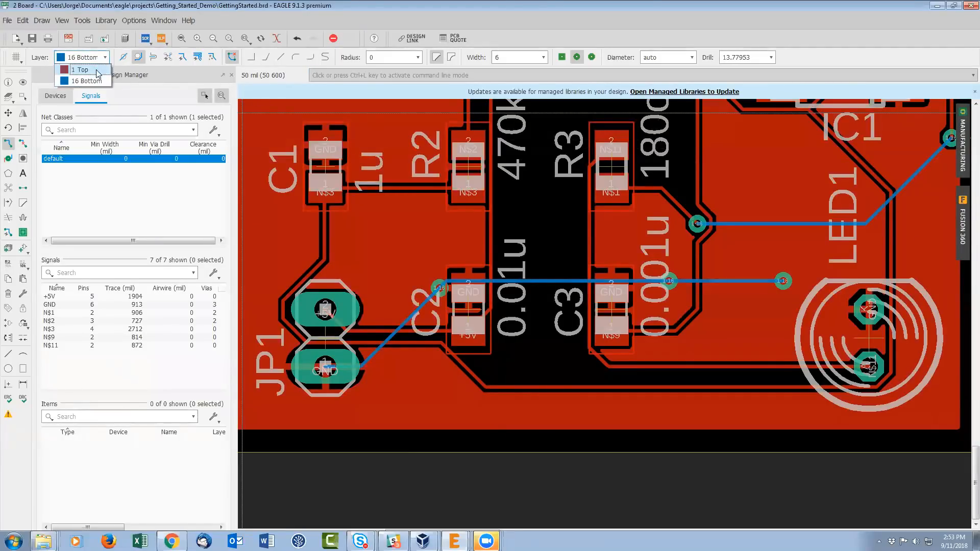
left_click(98, 72)
left_click(105, 57)
left_click(97, 81)
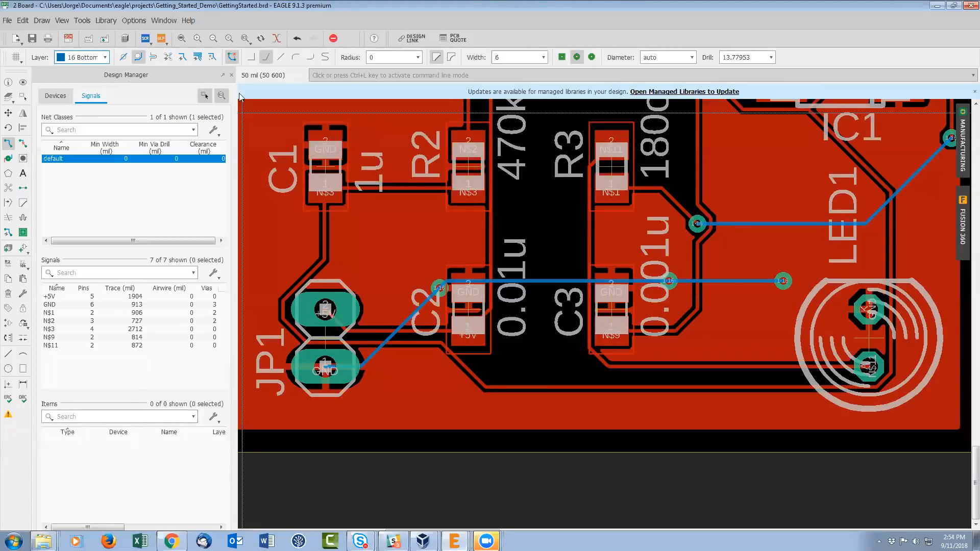
- Switch to the schematic and review the list of recently added parts without placing one
left_click(24, 250)
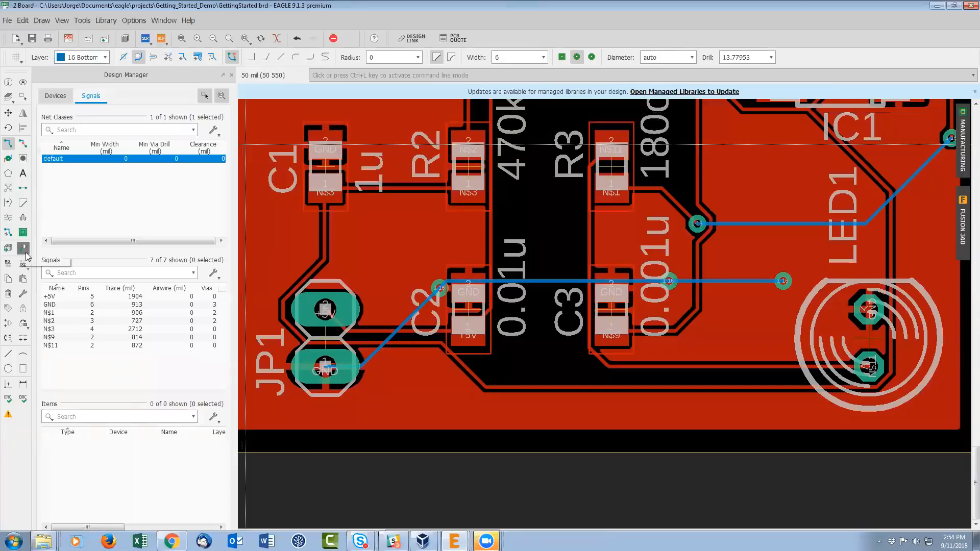
left_click(567, 5)
left_click(71, 43)
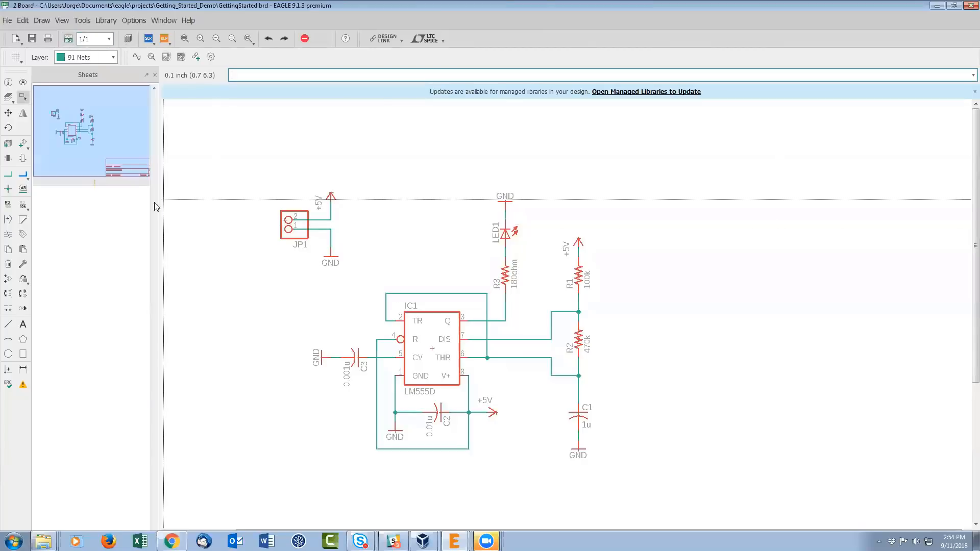
left_click(28, 151)
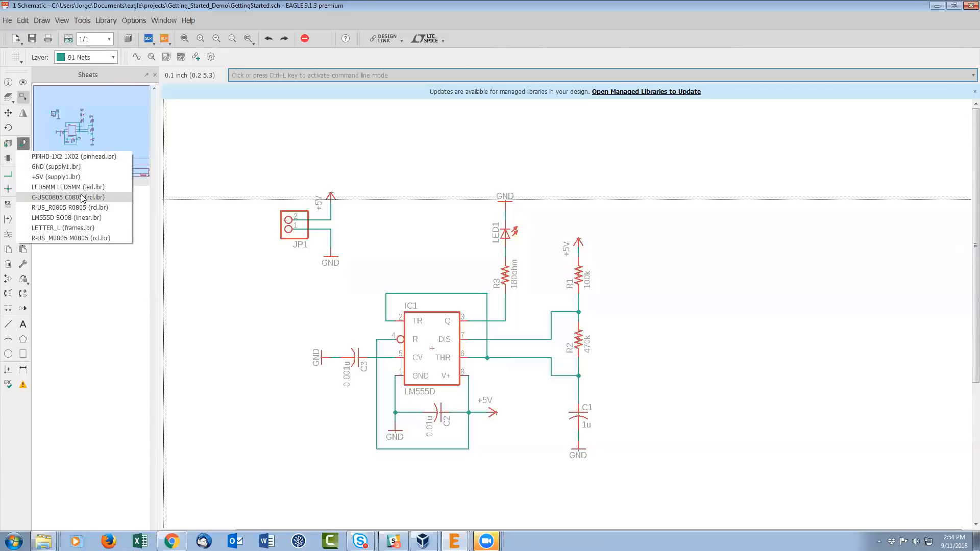
left_click(315, 158)
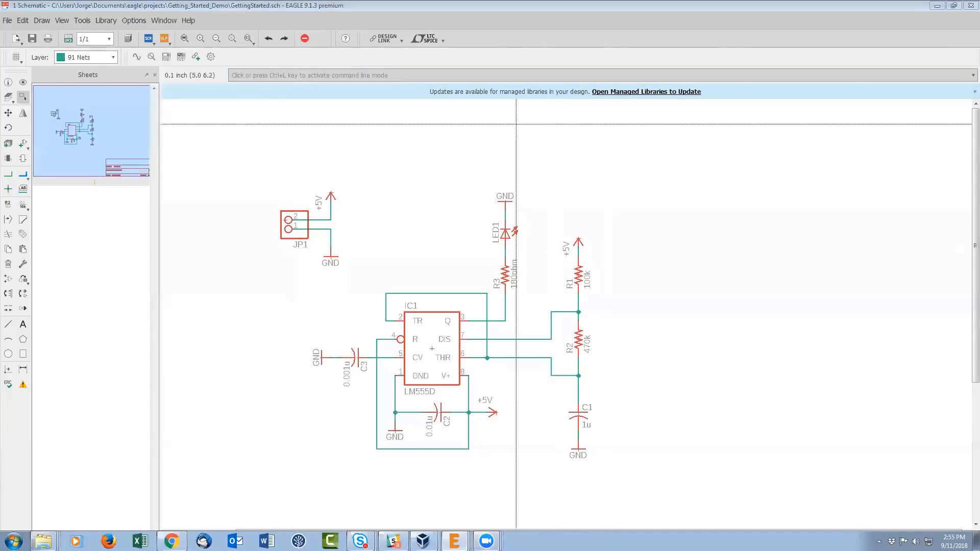
- Switch back to the board and hide the 27 tValues and 28 bValues layers
left_click(70, 45)
scroll(437, 258, "up", 2)
scroll(434, 269, "down", 4)
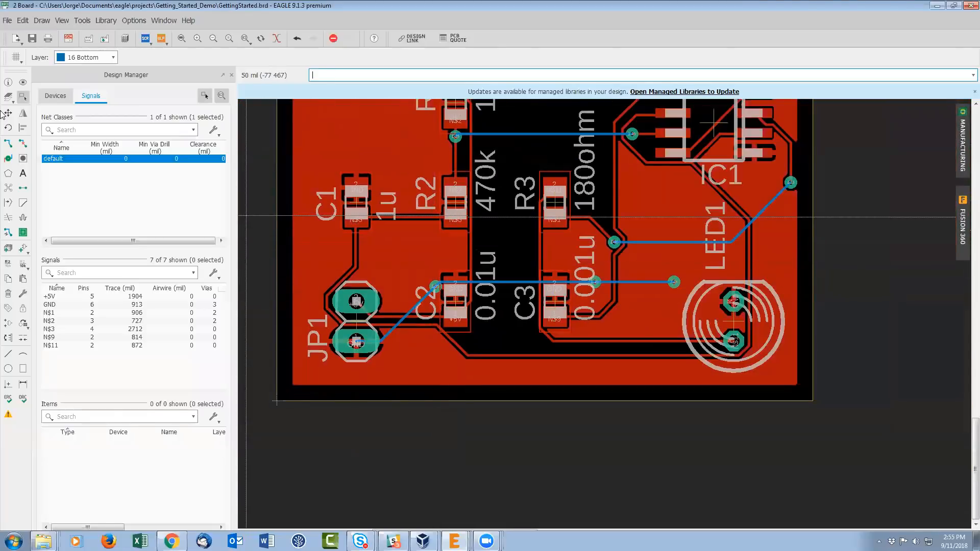
left_click(8, 96)
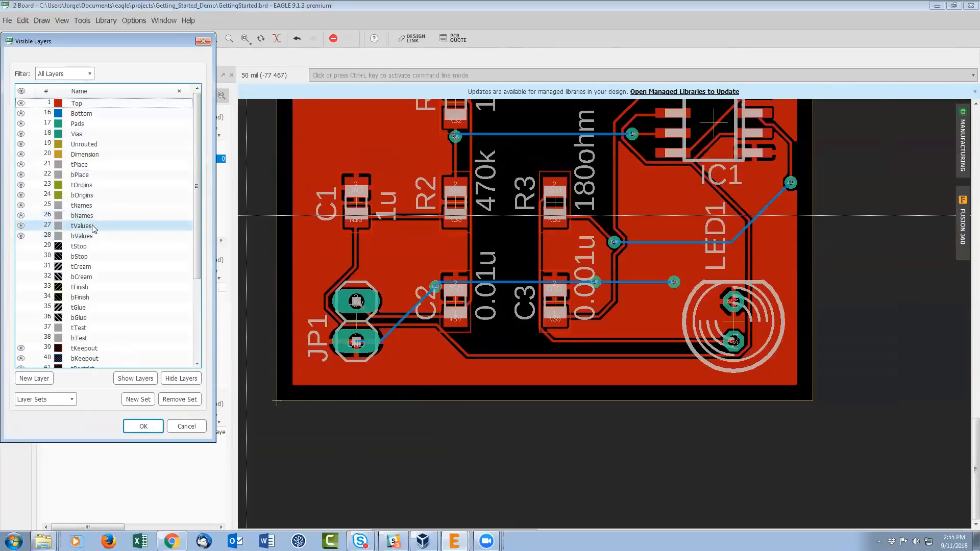
left_click(21, 228)
left_click(21, 226)
left_click(21, 235)
left_click(144, 425)
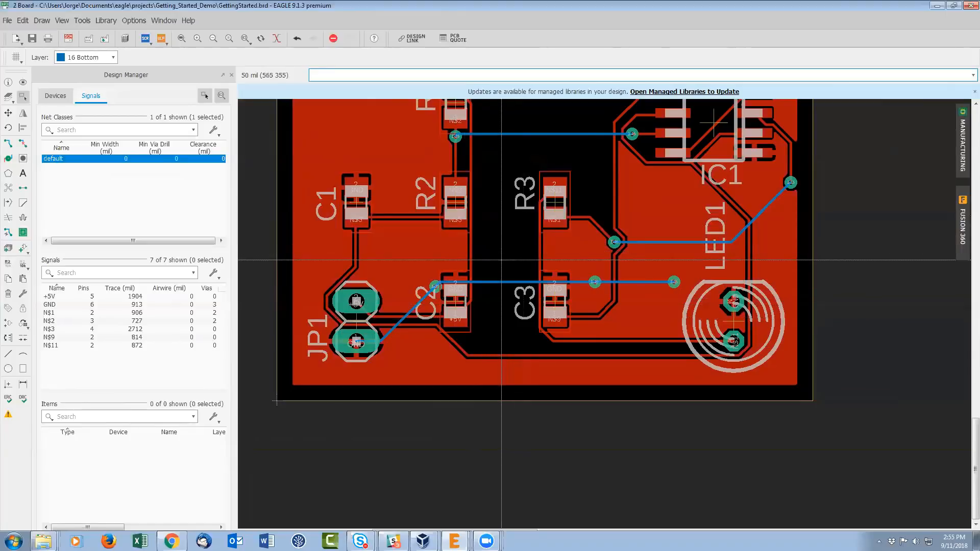
scroll(506, 255, "down", 3)
scroll(505, 214, "up", 3)
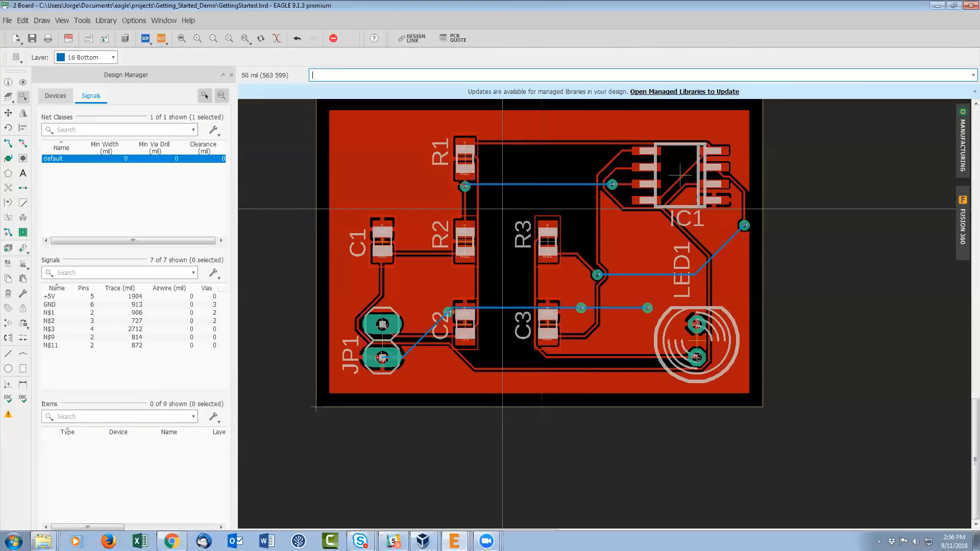
- Alternate repeatedly between the schematic and board windows, finishing on the schematic
left_click(68, 39)
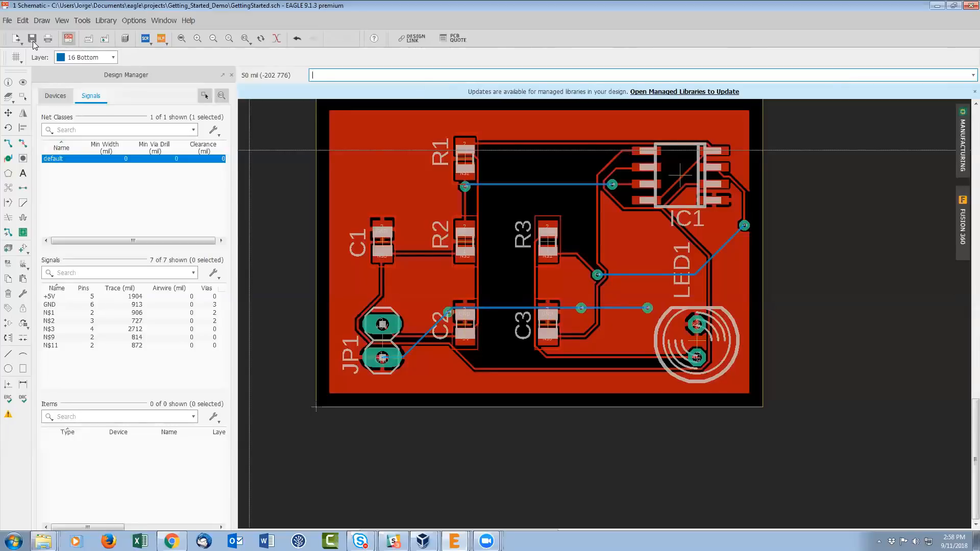
key("alt+2")
key("alt+1")
key("alt+2")
key("alt+1")
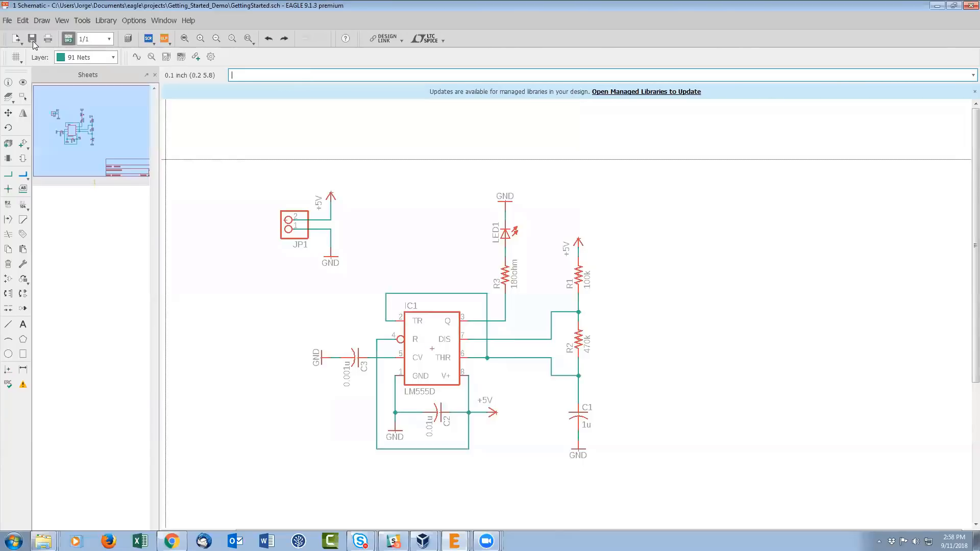
key("alt+2")
key("alt+1")
key("alt+2")
key("alt+1")
left_click(236, 133)
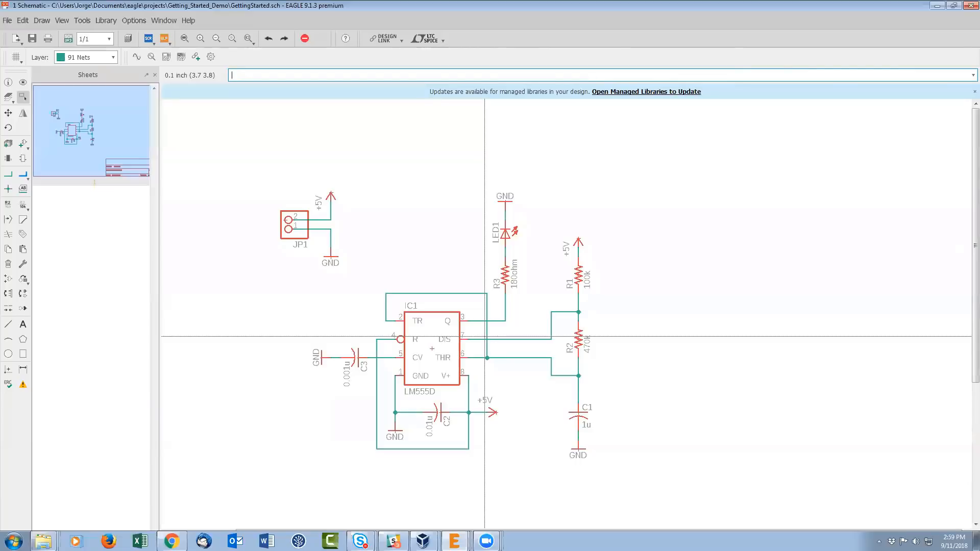
- Show the 93 Pins layer in the schematic and examine the pin markings on IC1 and the parts around it
scroll(485, 336, "up", 3)
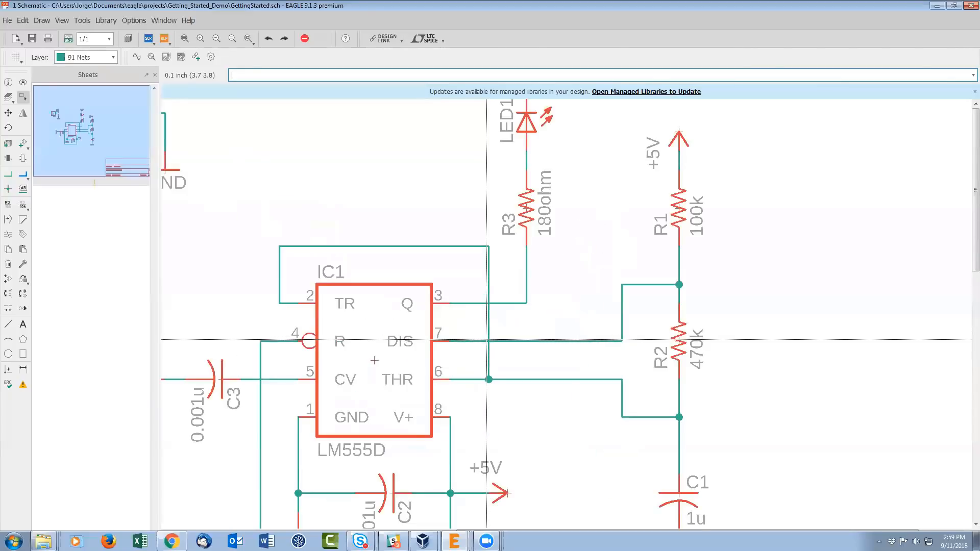
left_click(8, 97)
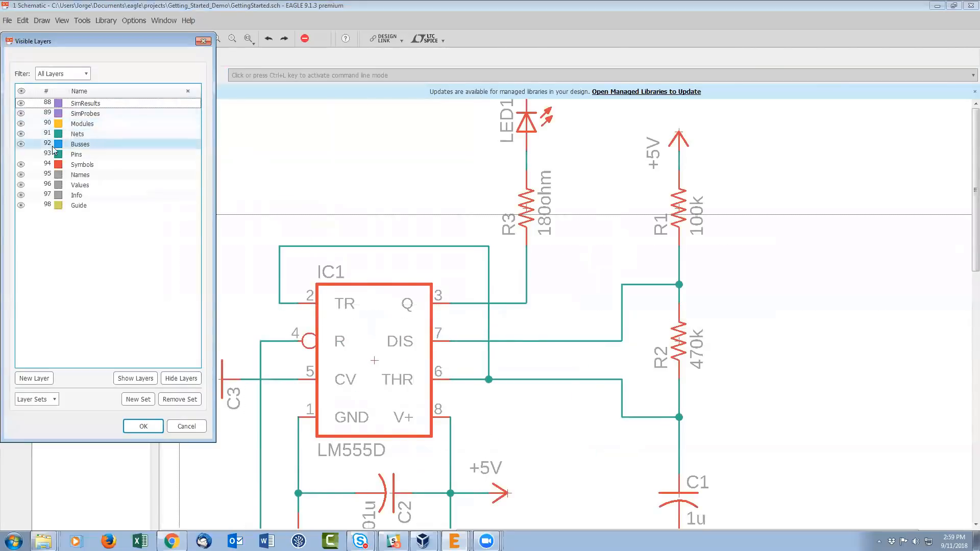
left_click(143, 426)
scroll(464, 300, "up", 3)
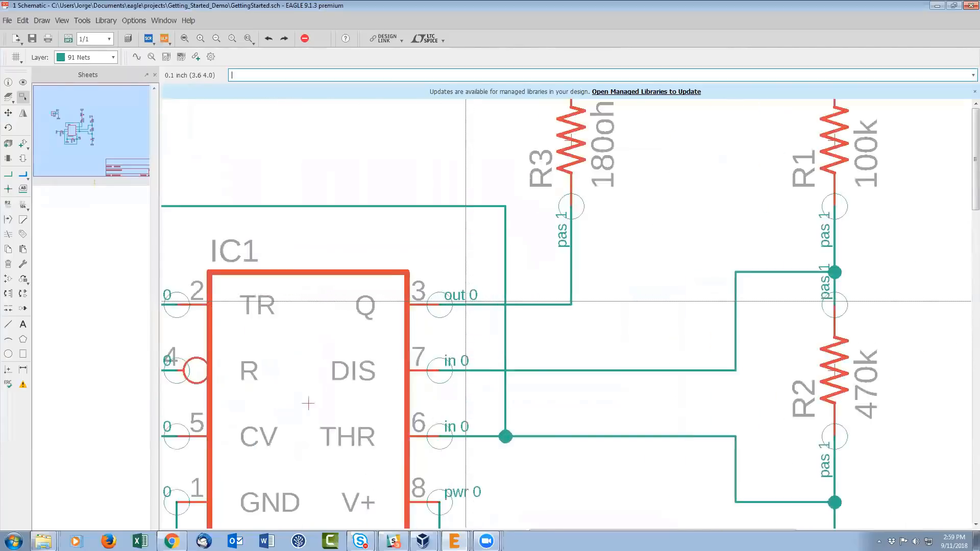
scroll(470, 296, "down", 2)
scroll(470, 296, "down", 1)
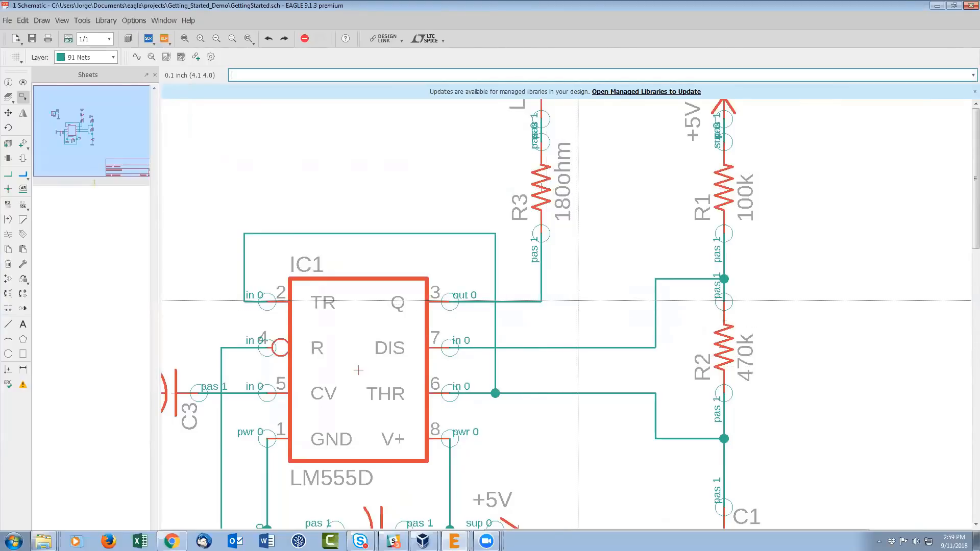
scroll(579, 301, "down", 3)
scroll(478, 383, "up", 3)
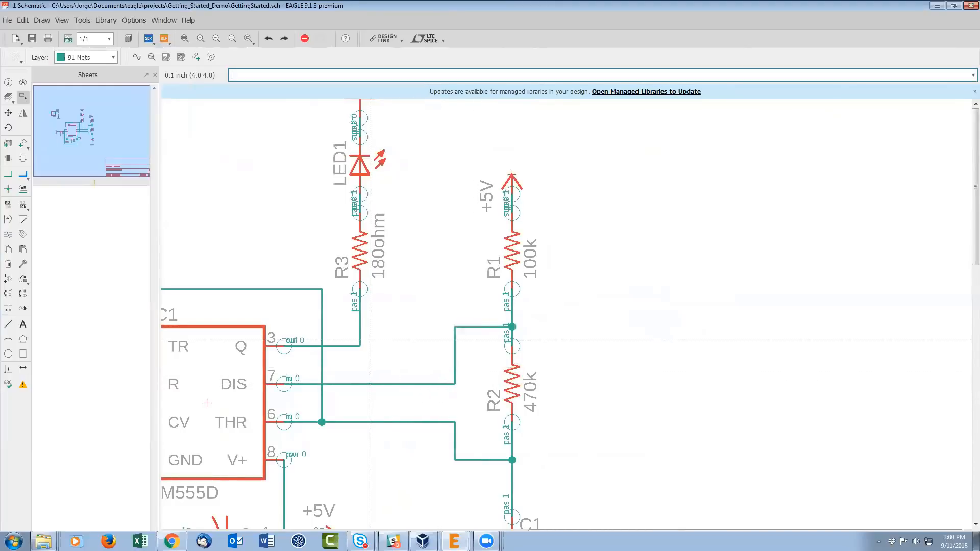
scroll(344, 352, "down", 3)
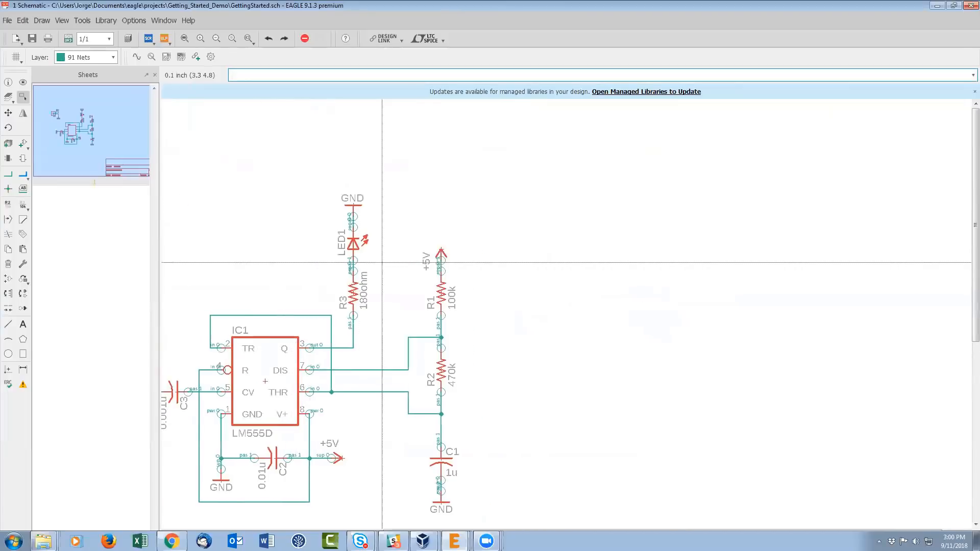
- Hide the 91 Nets layer in the schematic
middle_click_drag(382, 262, 605, 275)
left_click(8, 98)
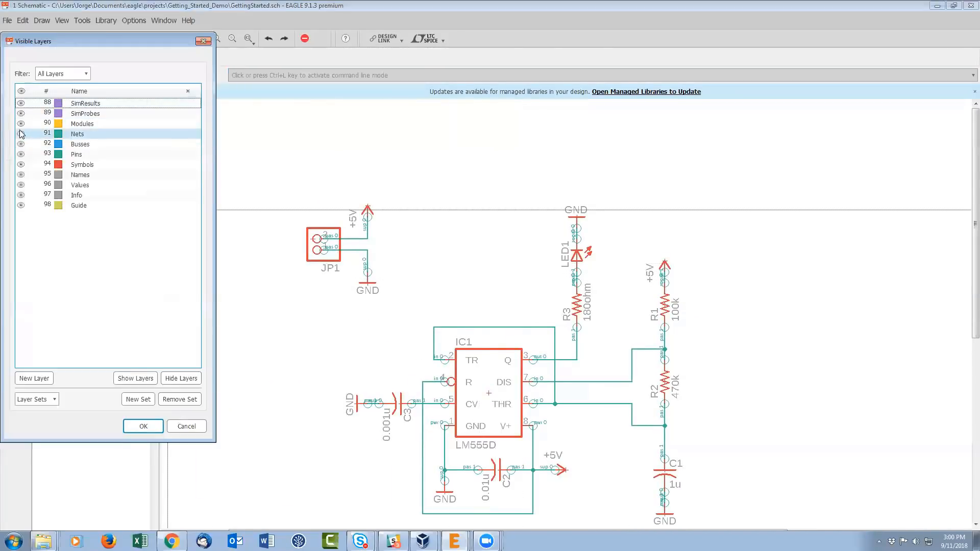
left_click(20, 133)
left_click(143, 426)
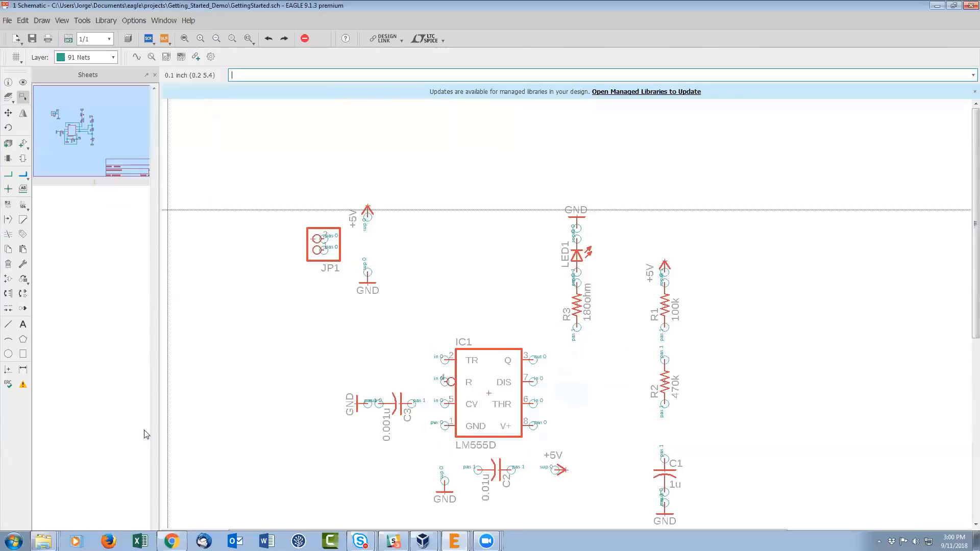
- Show the 91 Nets layer and hide the 93 Pins layer in the schematic
left_click(9, 98)
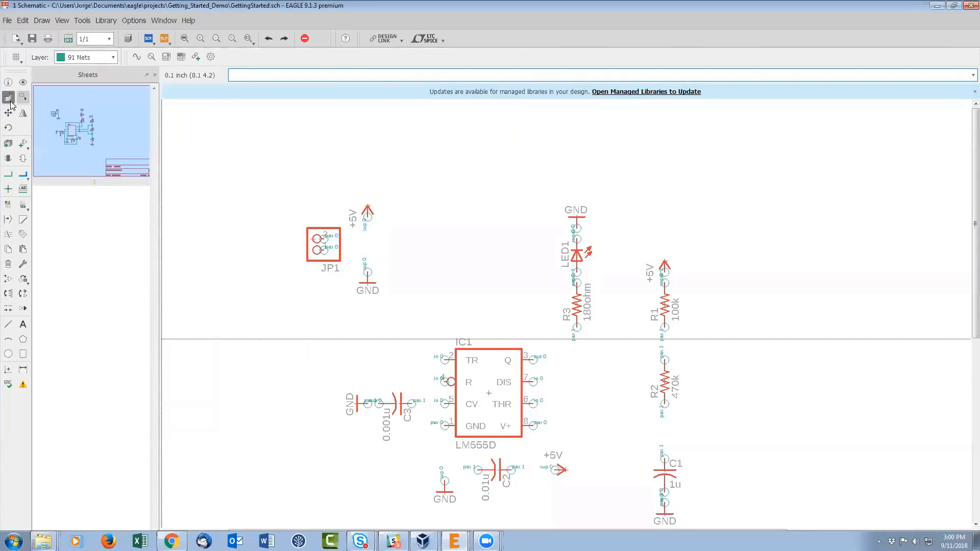
left_click(21, 133)
left_click(20, 144)
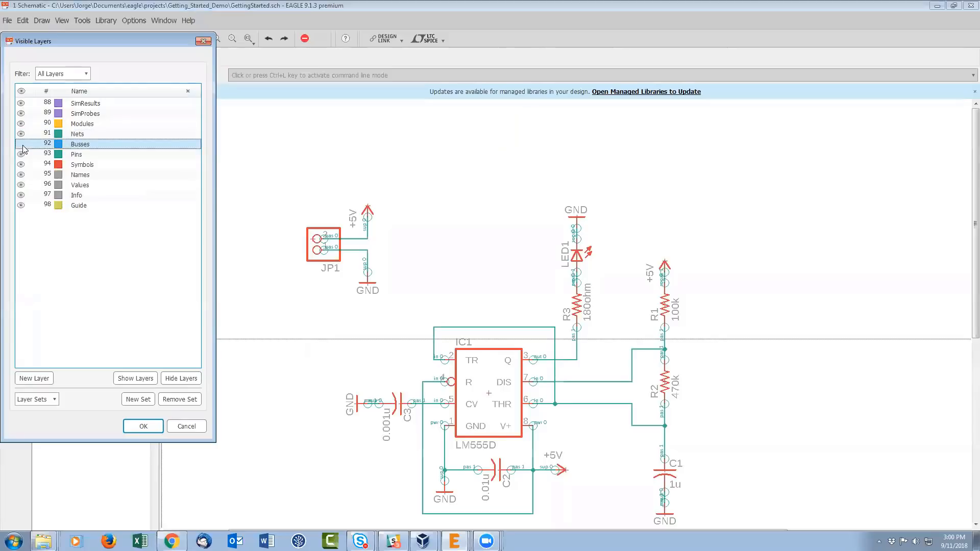
left_click(20, 144)
left_click(20, 155)
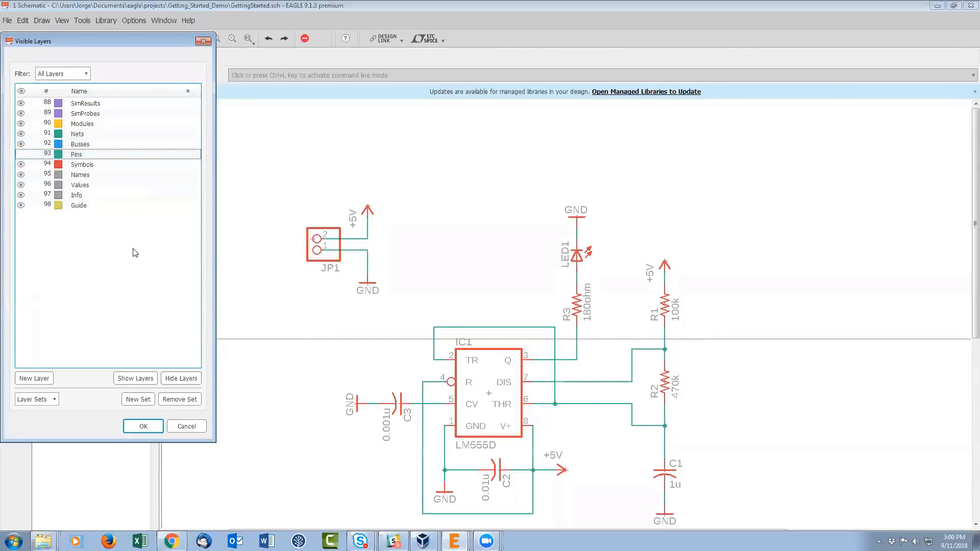
left_click(144, 426)
- Group LED1, R3, R1 and their supply symbols with a rectangular selection, and clear the selection
scroll(578, 273, "up", 3)
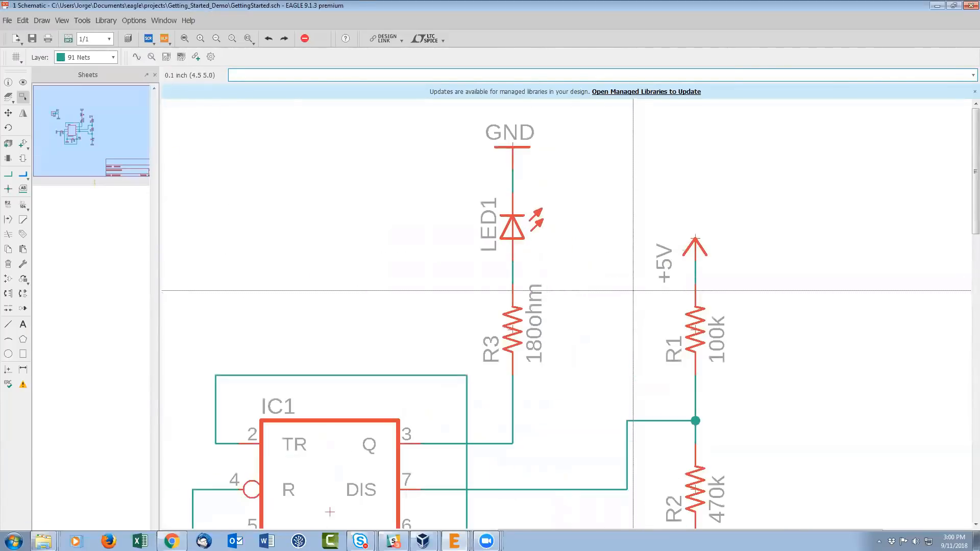
scroll(577, 273, "down", 1)
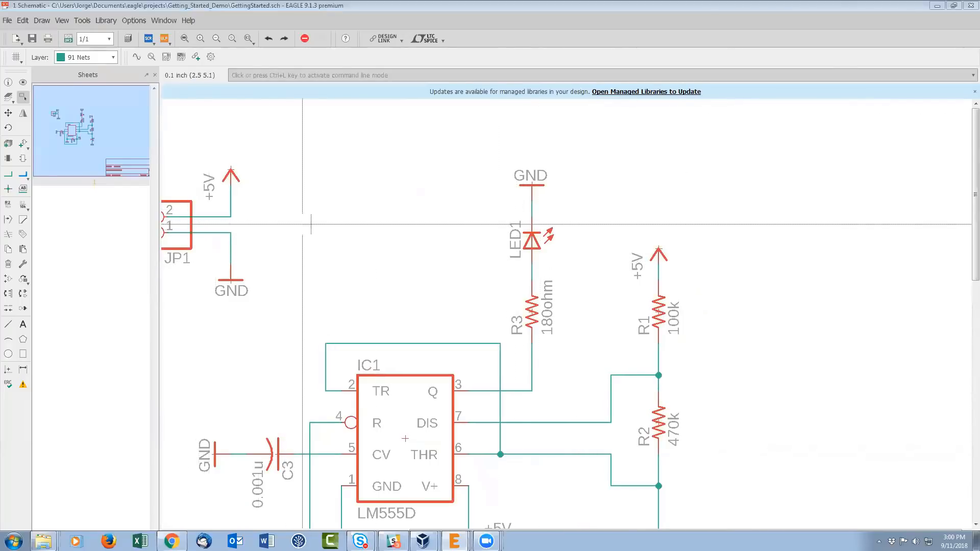
left_click(23, 97)
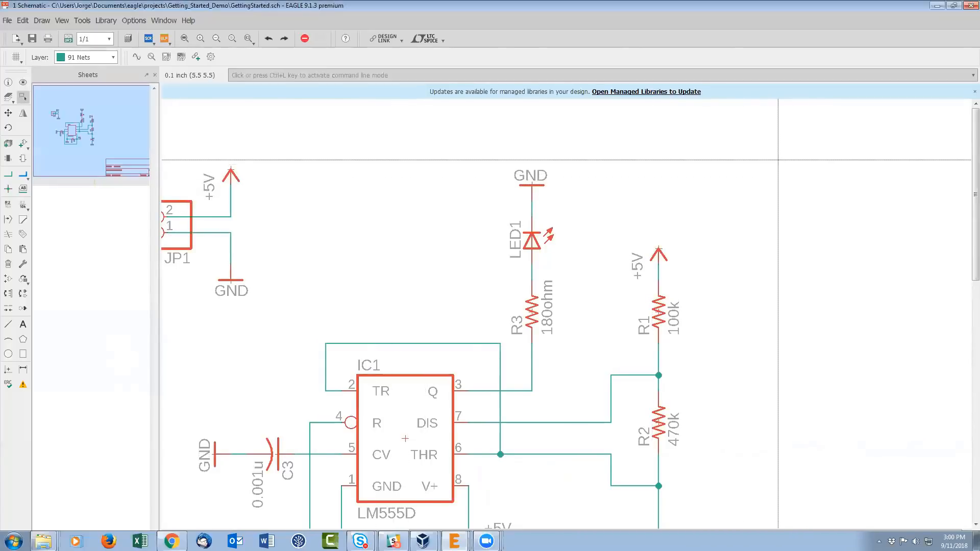
left_click_drag(761, 146, 339, 370)
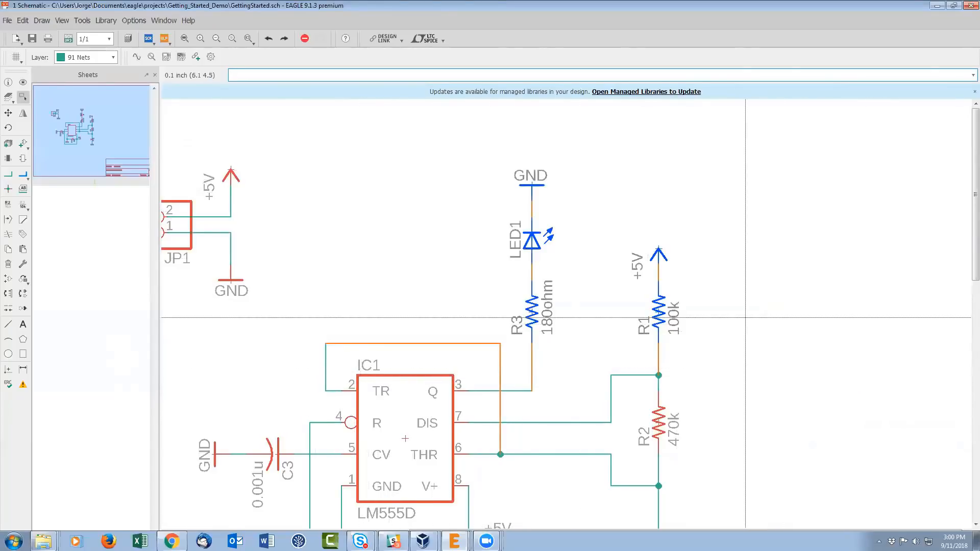
left_click(745, 317)
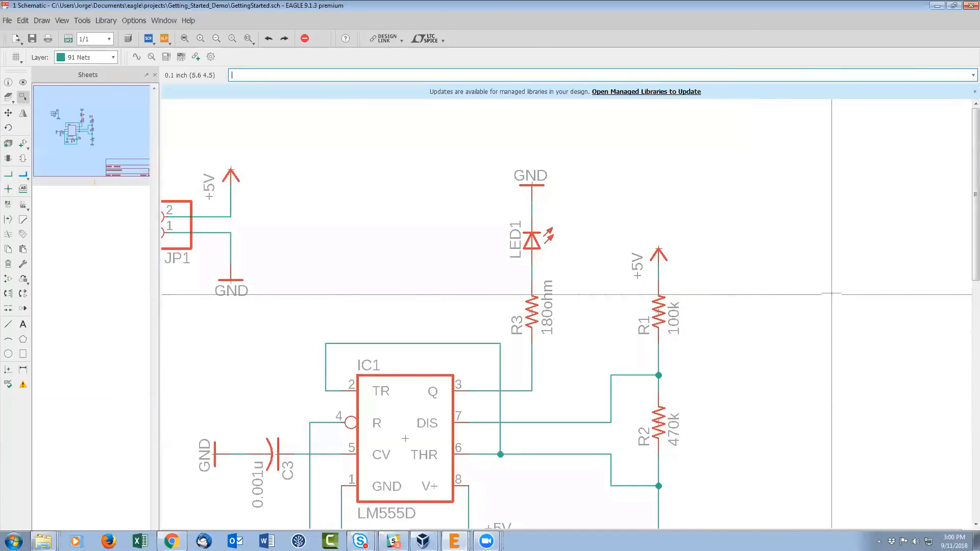
- Select R3, R1, R2 and IC1 individually as one group, and clear the selection
left_click(531, 311)
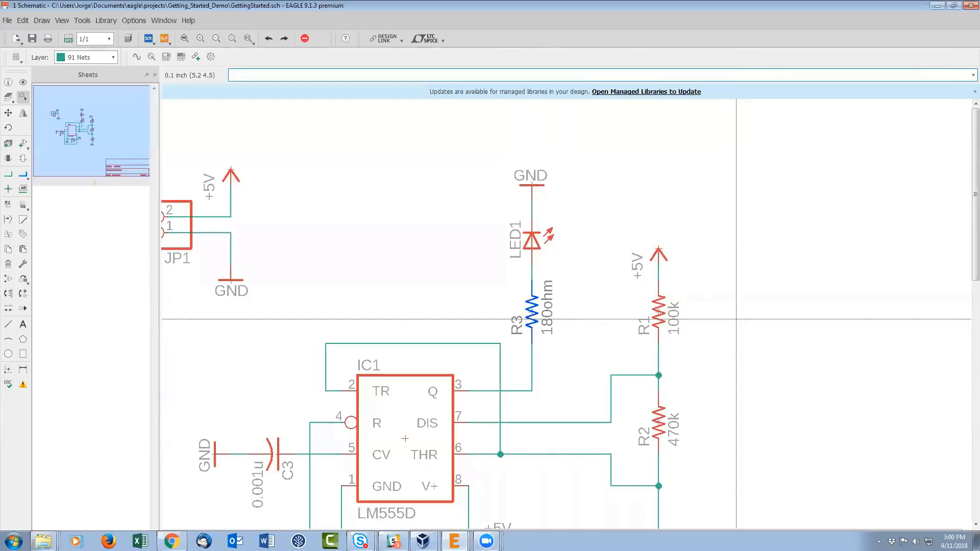
left_click(658, 316)
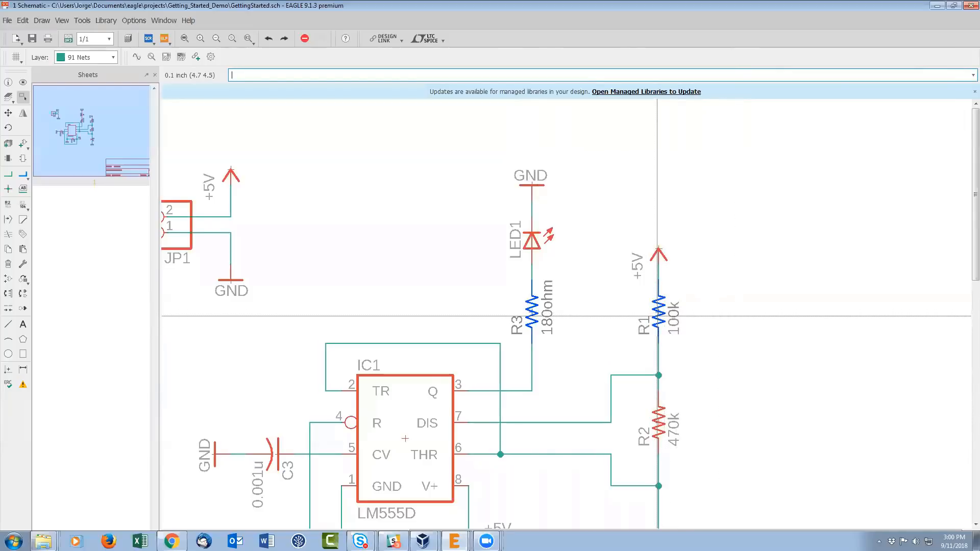
left_click(659, 427)
left_click(407, 438)
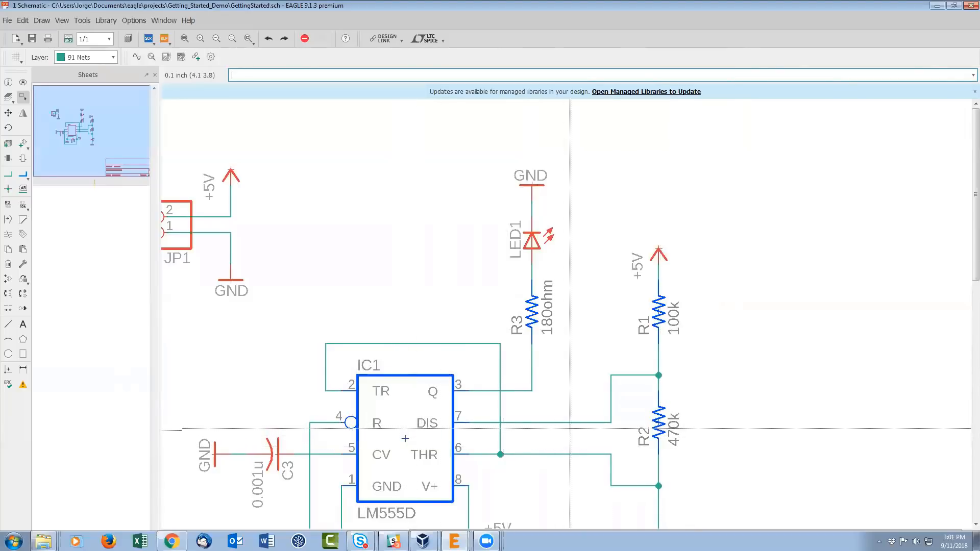
left_click(702, 334)
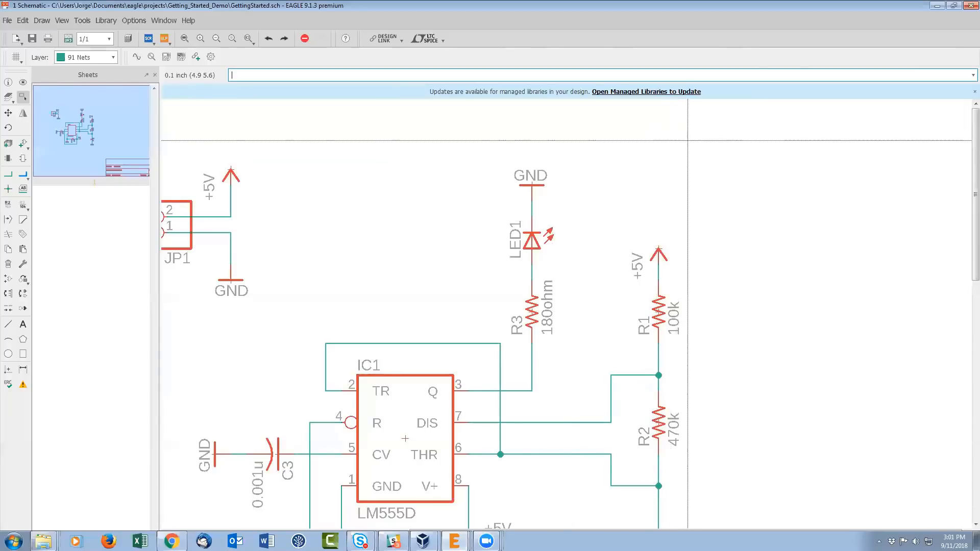
- Group LED1, R3, R1, R2 and their supply symbols by outlining them with a polygon, and clear the group
left_click(615, 180)
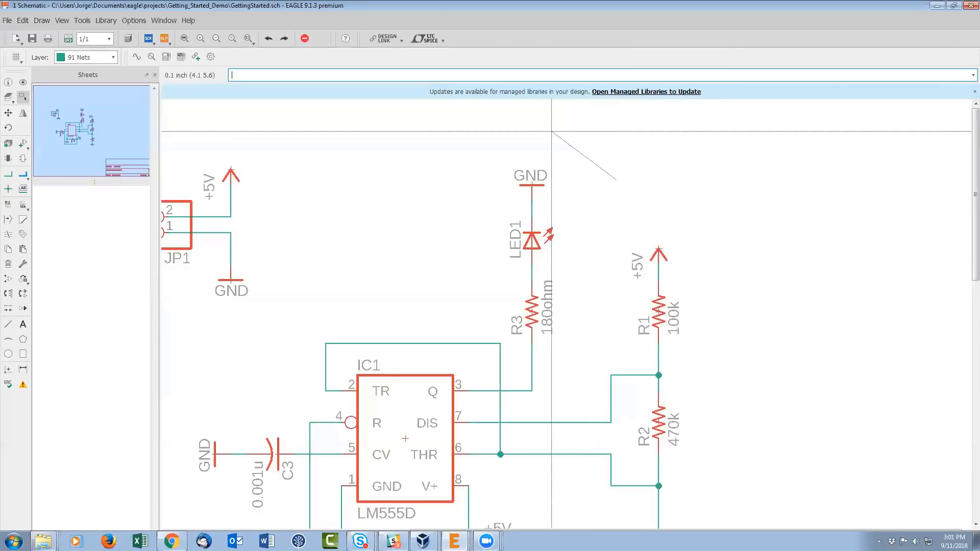
left_click(516, 135)
left_click(475, 247)
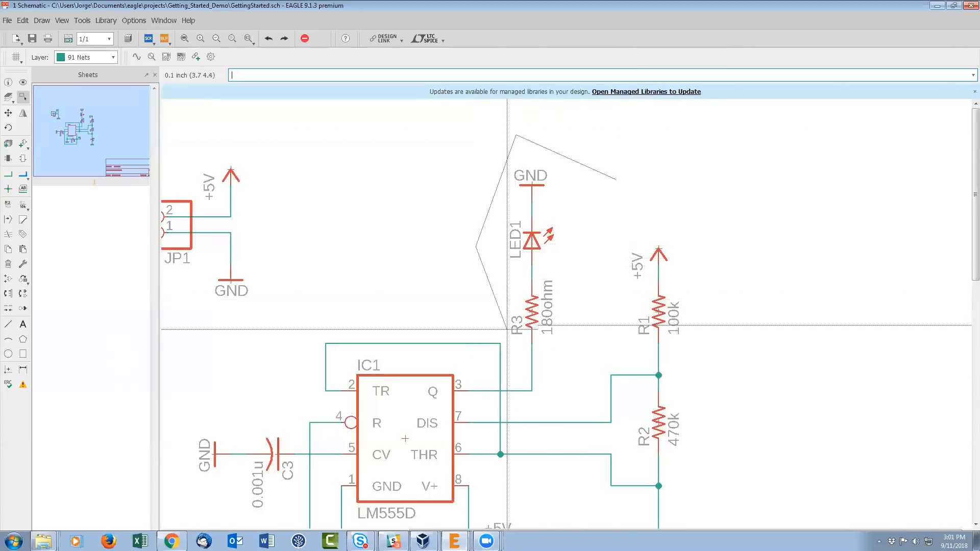
left_click(515, 365)
left_click(555, 380)
left_click(596, 479)
left_click(625, 512)
left_click(694, 507)
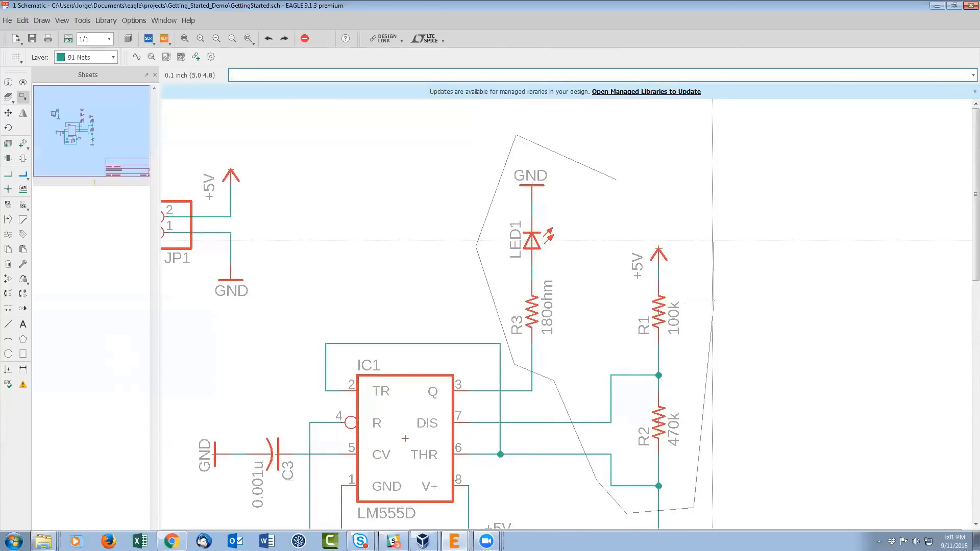
left_click(694, 210)
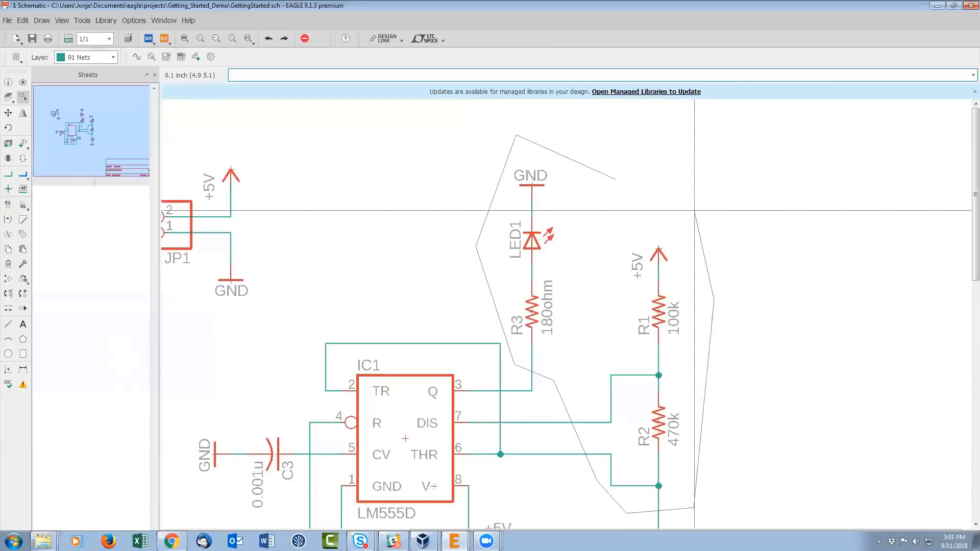
right_click(647, 193)
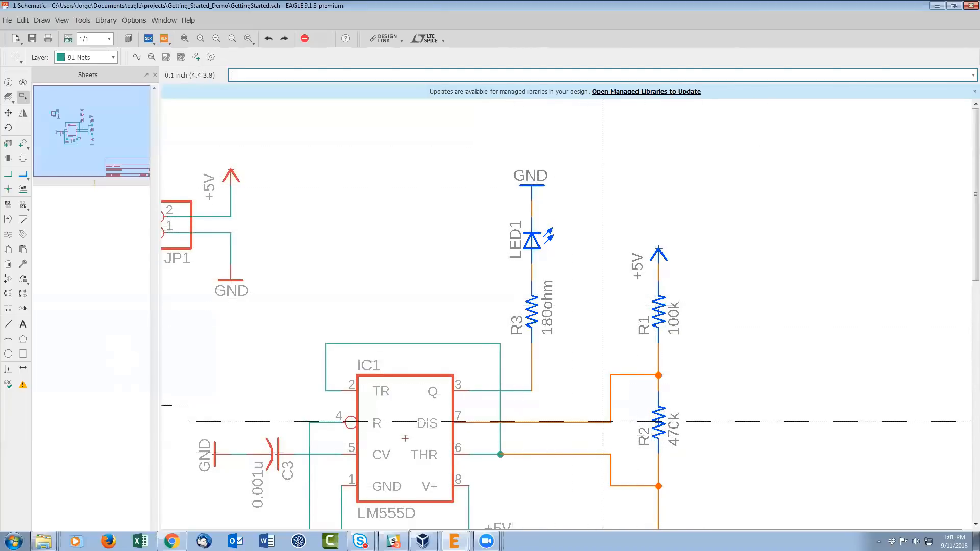
scroll(614, 296, "down", 2)
scroll(613, 297, "up", 2)
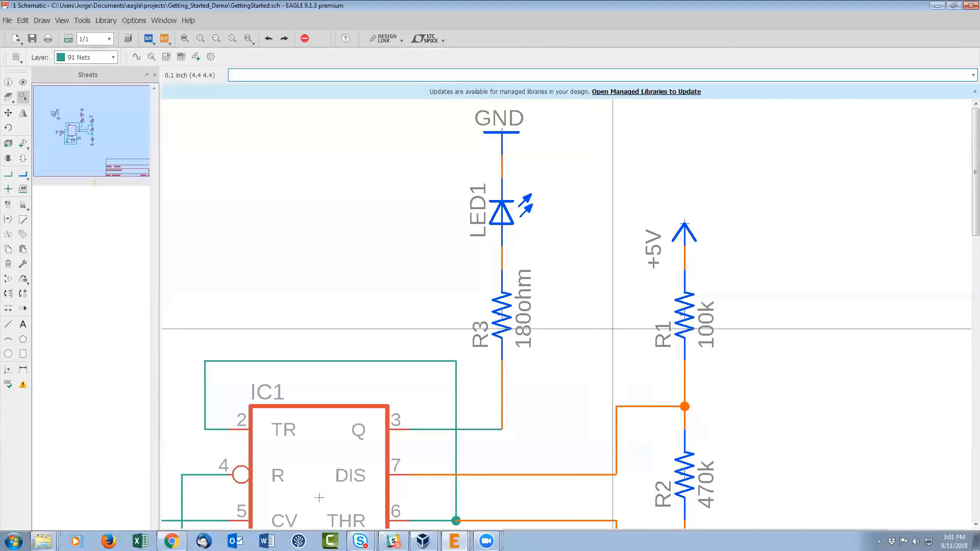
key("Escape")
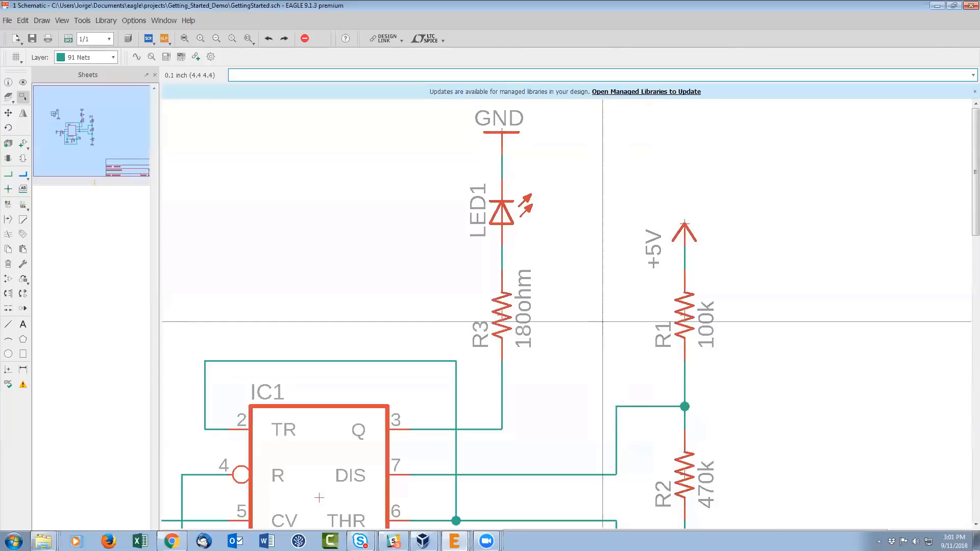
- Examine the export, export setup, group export and import commands offered for LTspice
scroll(607, 321, "down", 2)
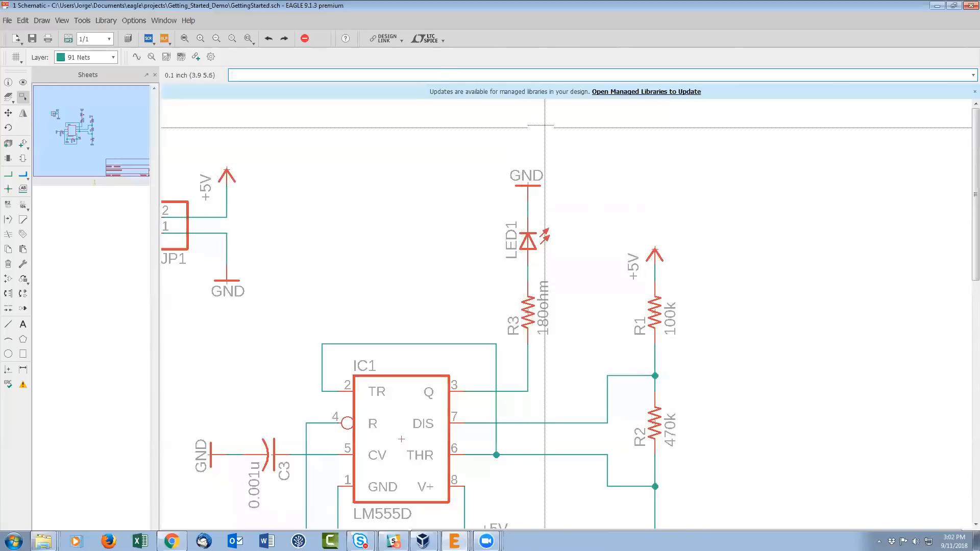
left_click(442, 43)
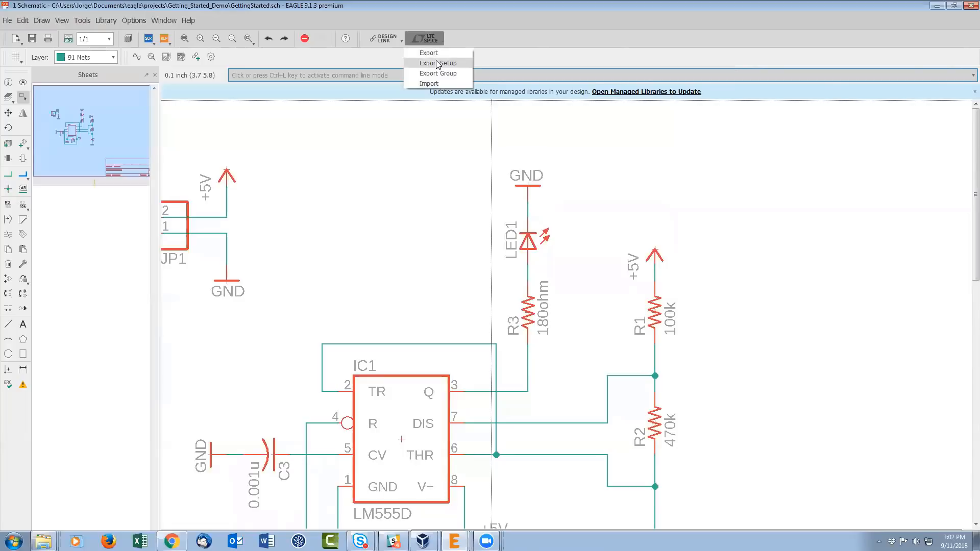
left_click(538, 9)
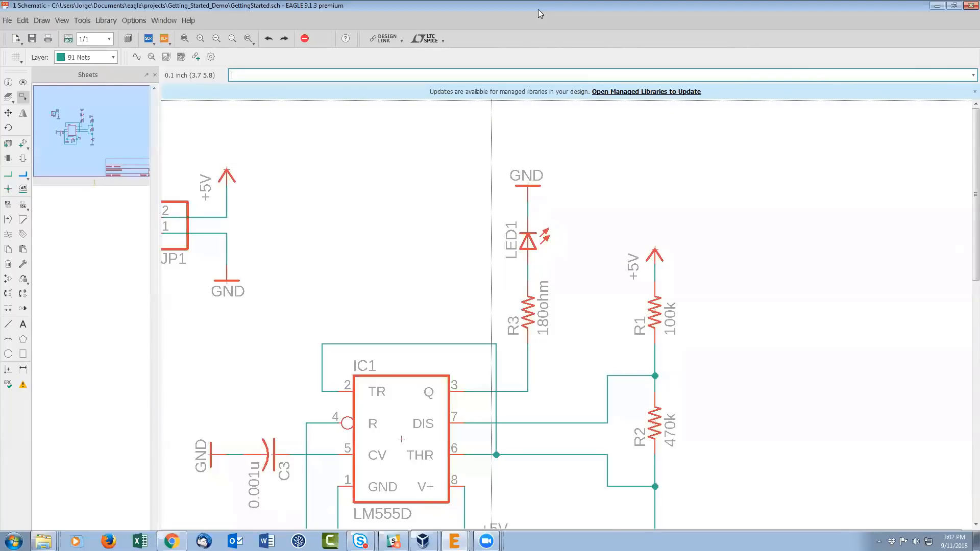
left_click(443, 41)
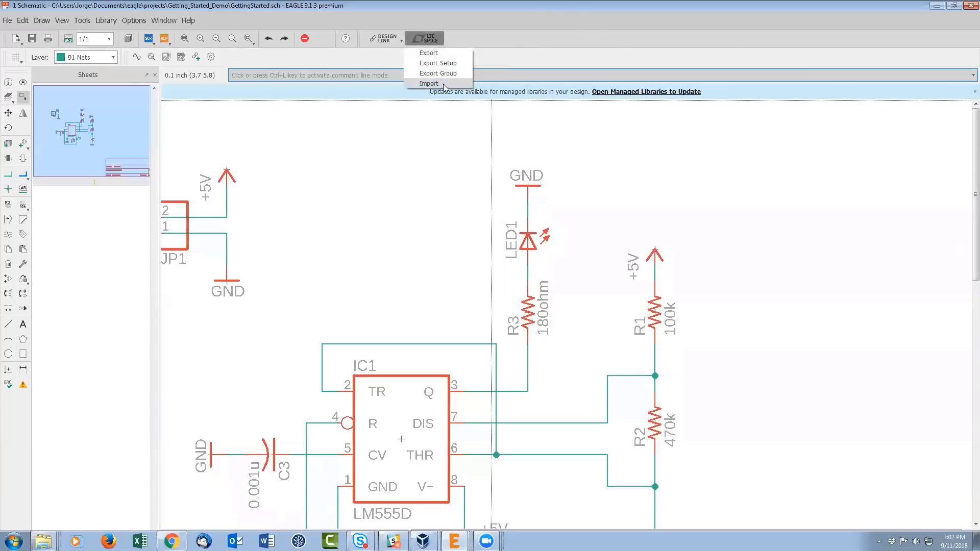
left_click(500, 23)
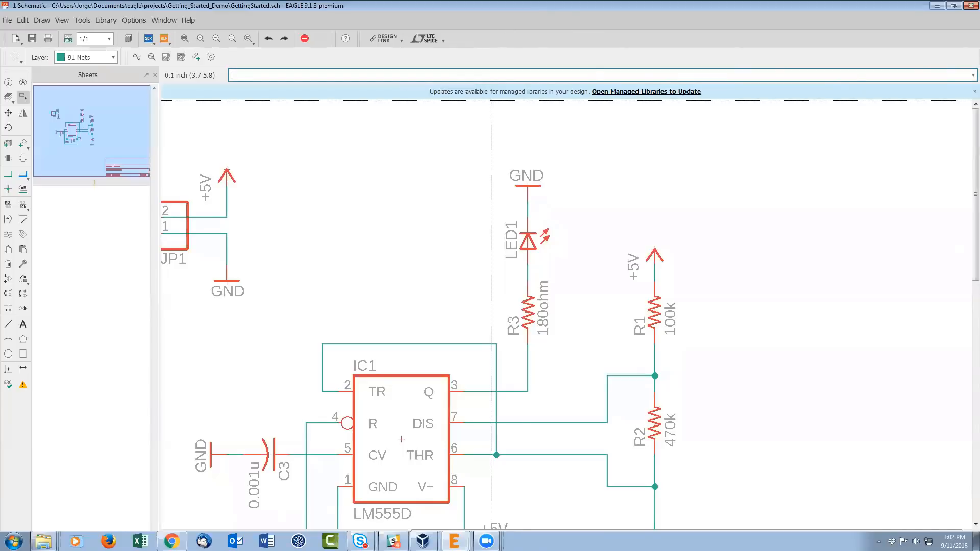